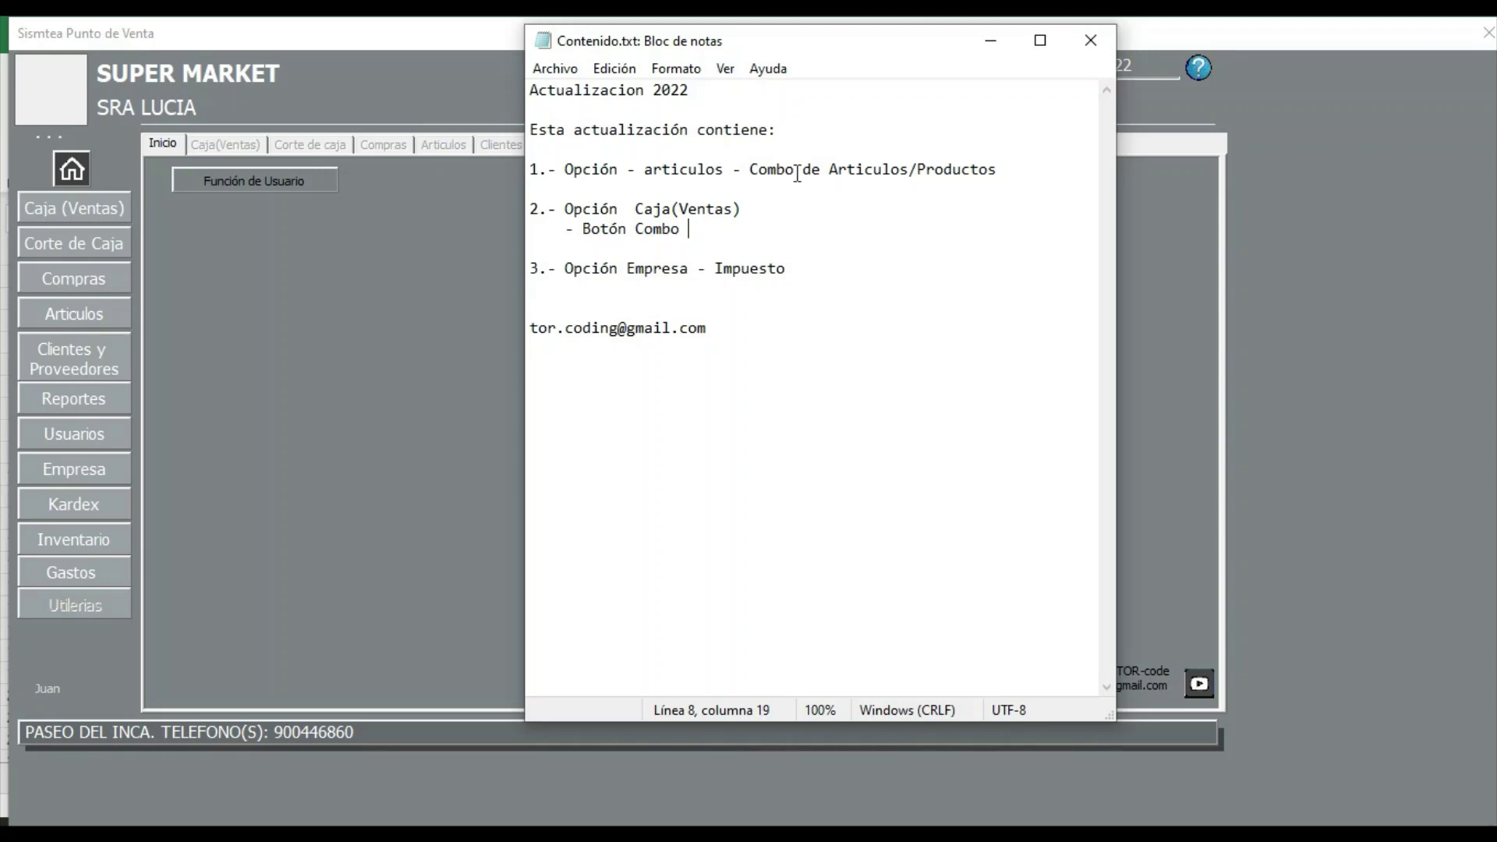
Open the article combo form from the Articulos section.
drag(749, 169, 884, 177)
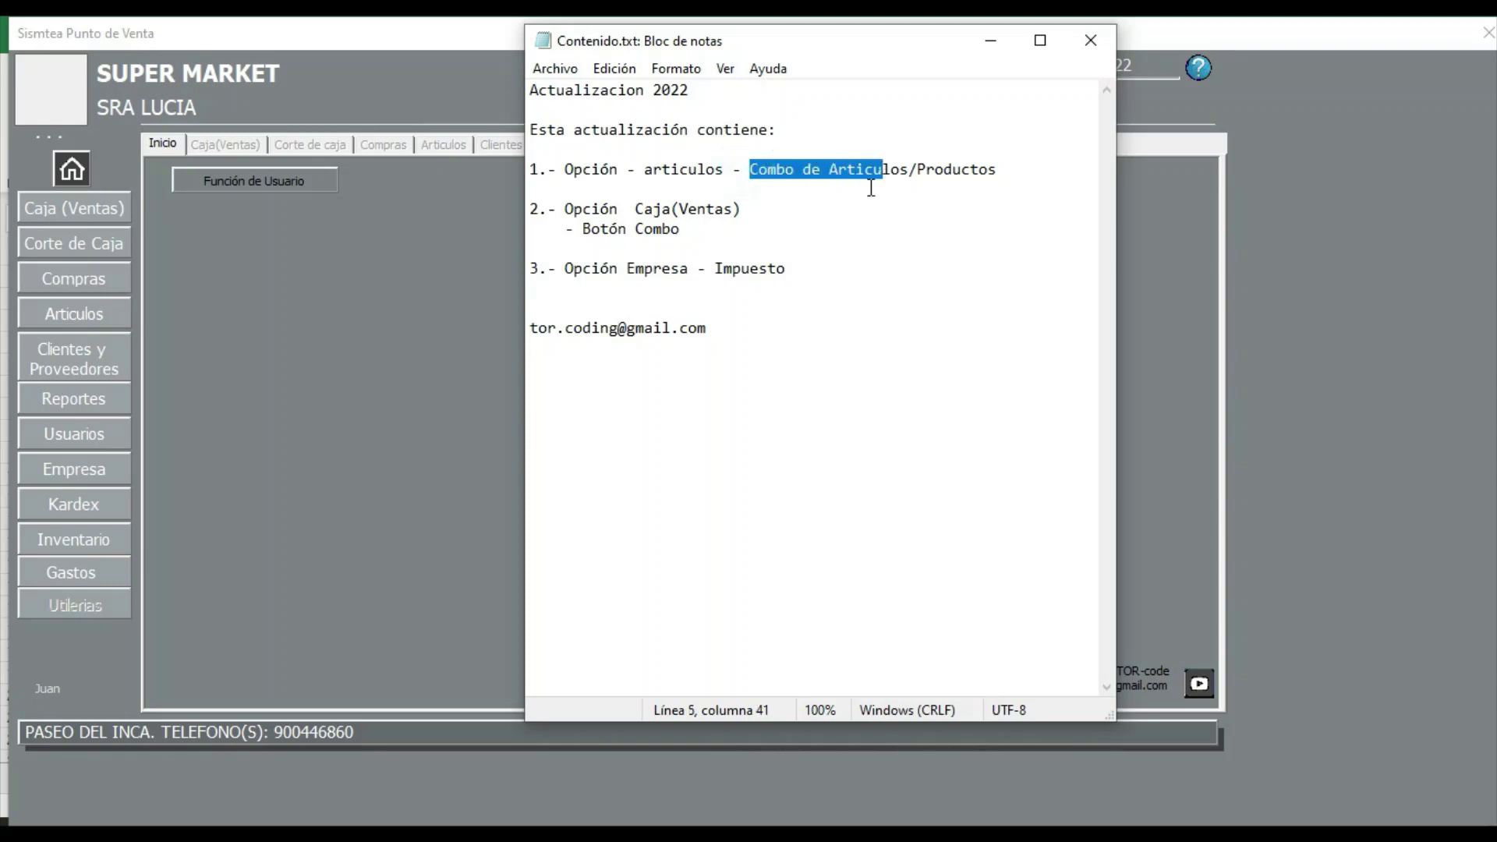
click(91, 315)
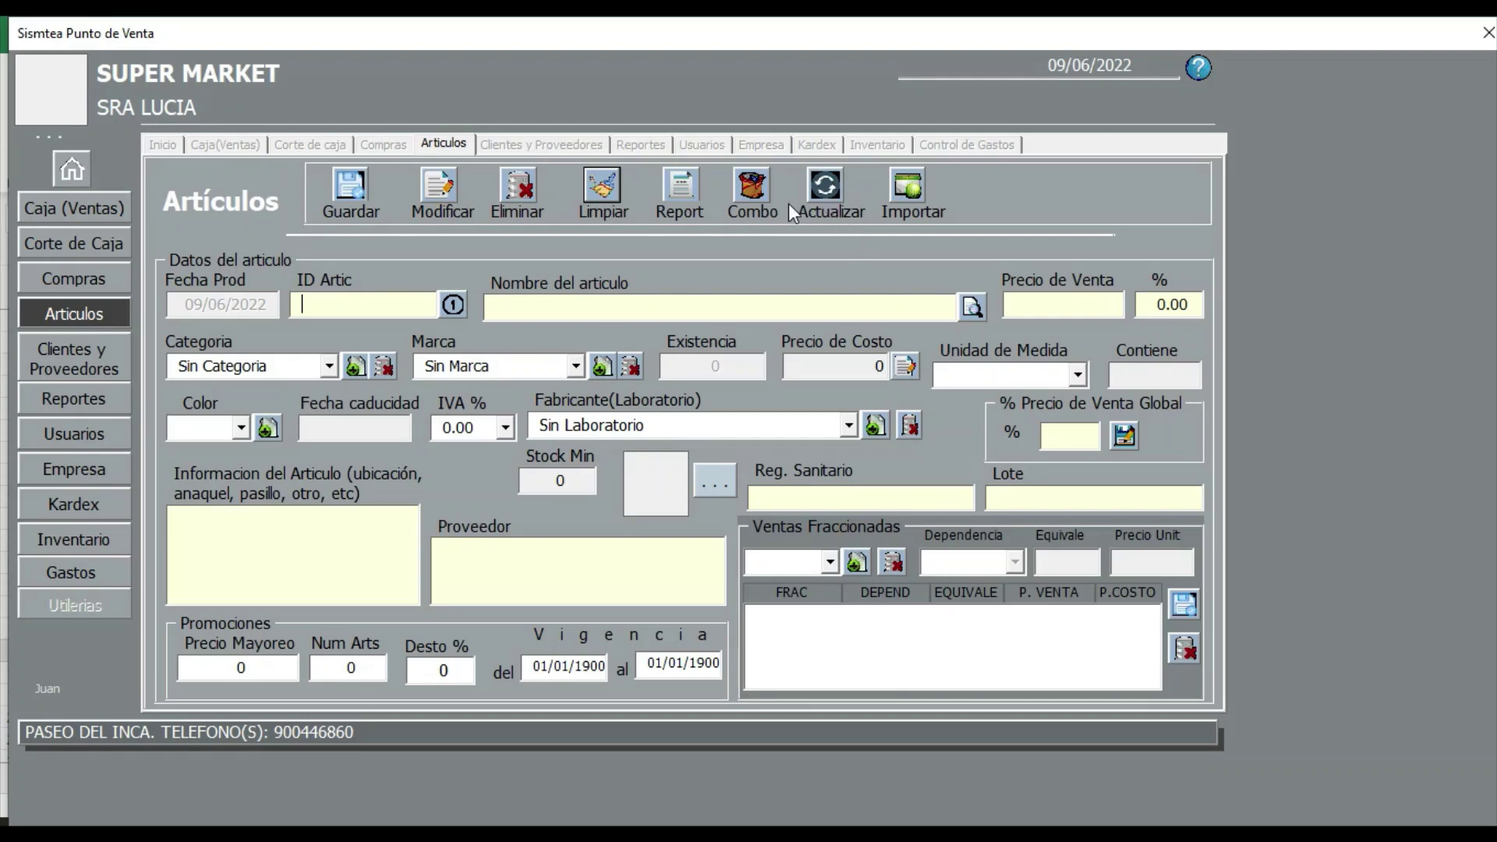
click(748, 193)
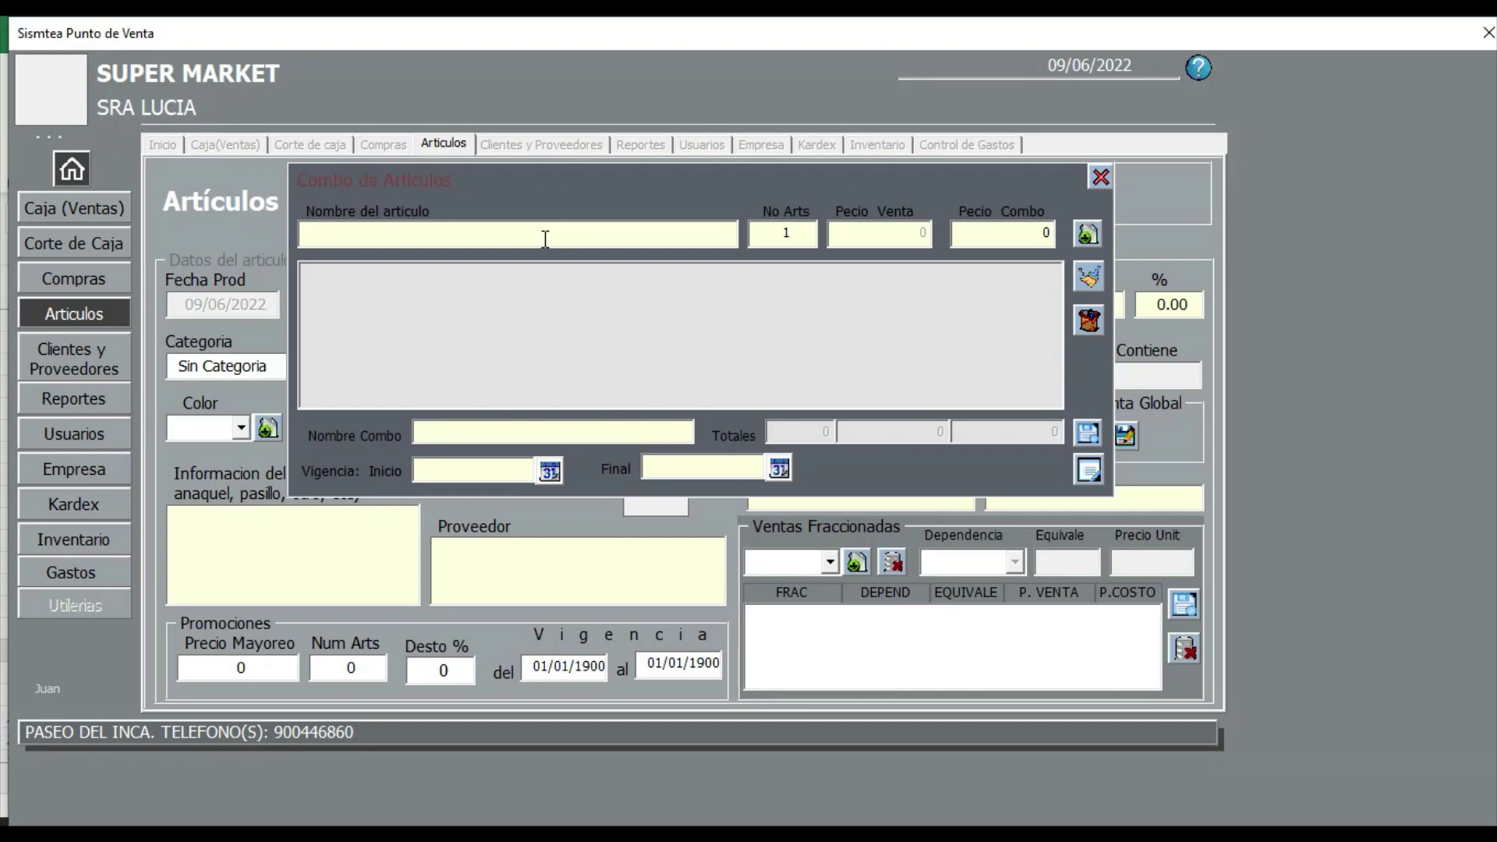
Add 3 units of ASPIRINA BAYERN CAJA 16 UNDS to the combo with a combo price of 350.
text(A)
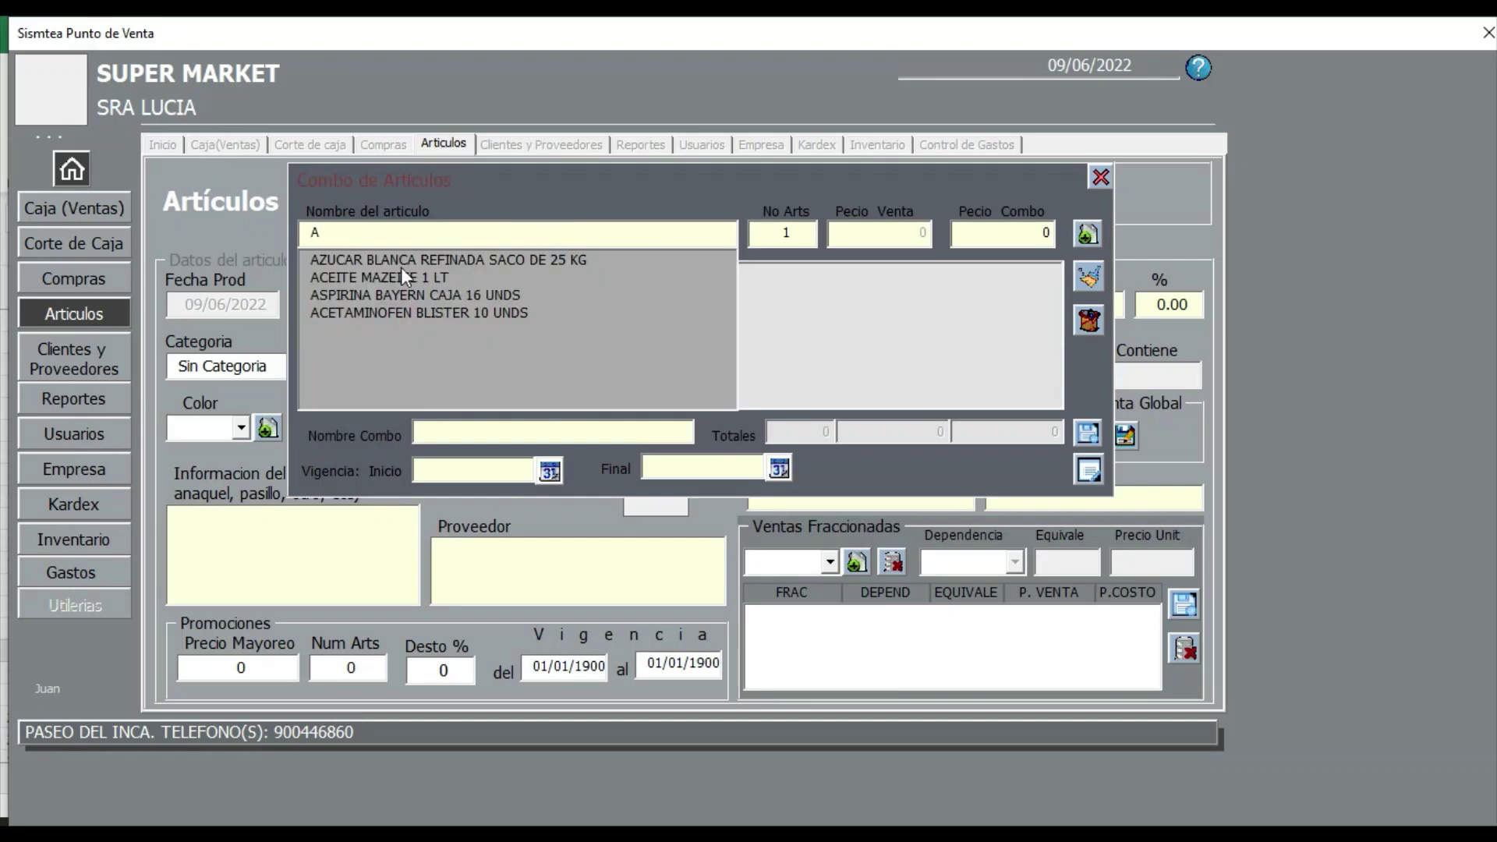
click(438, 294)
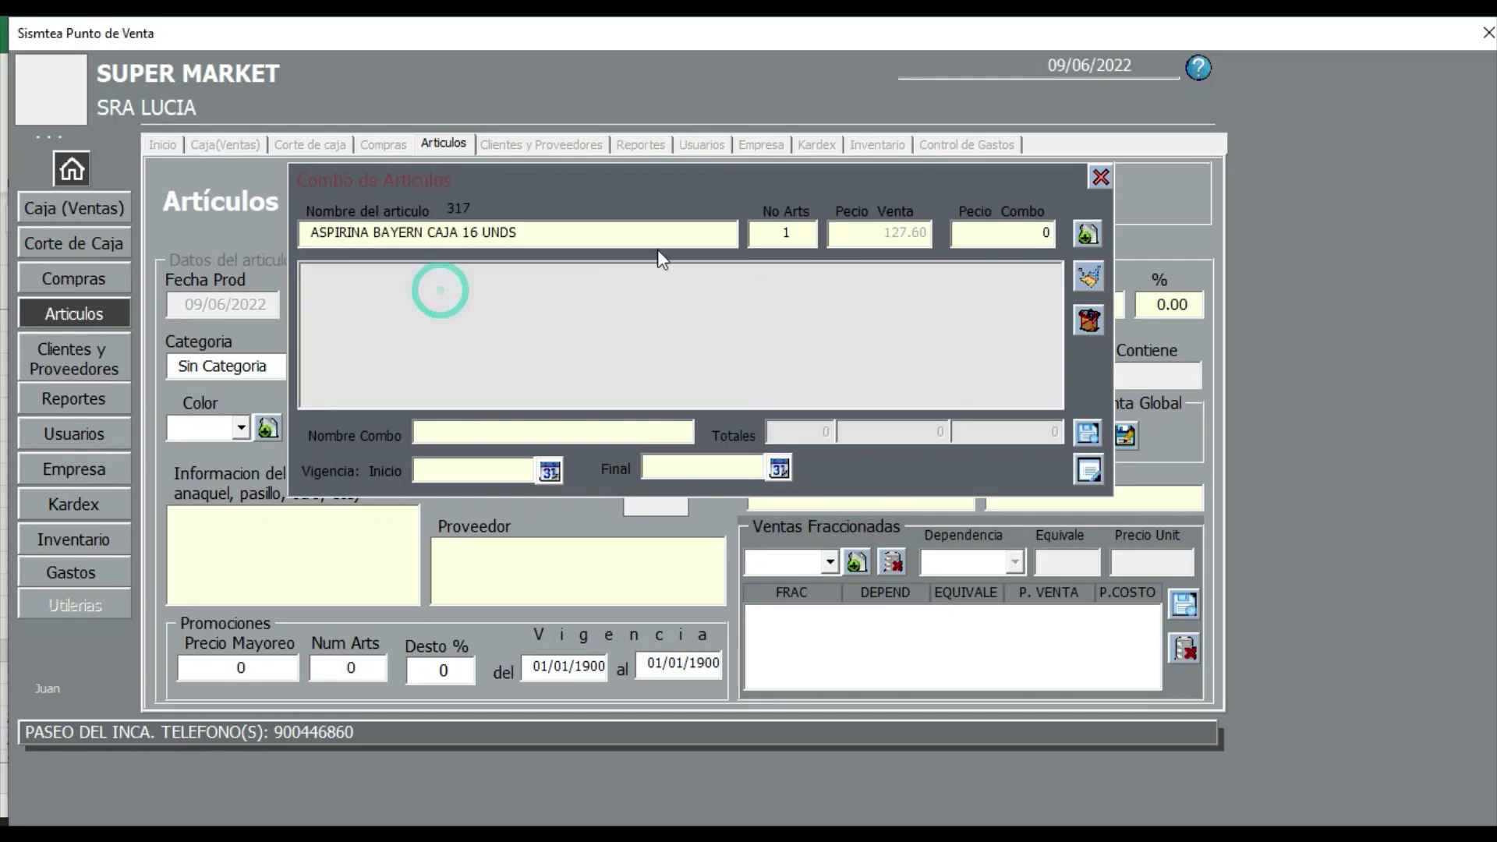
click(770, 246)
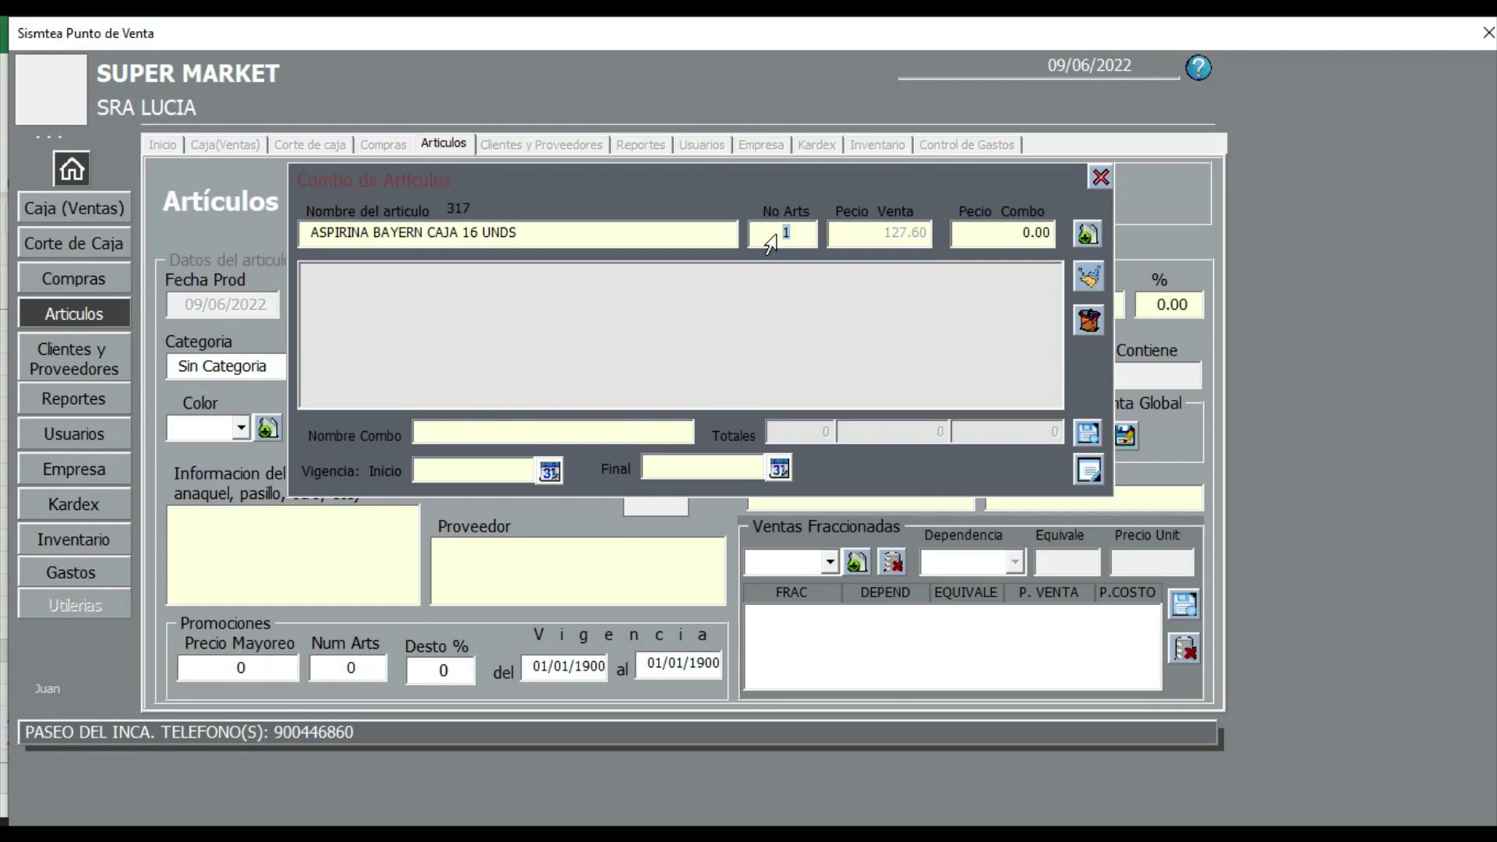
text(3)
key(Tab)
text(350)
click(1089, 234)
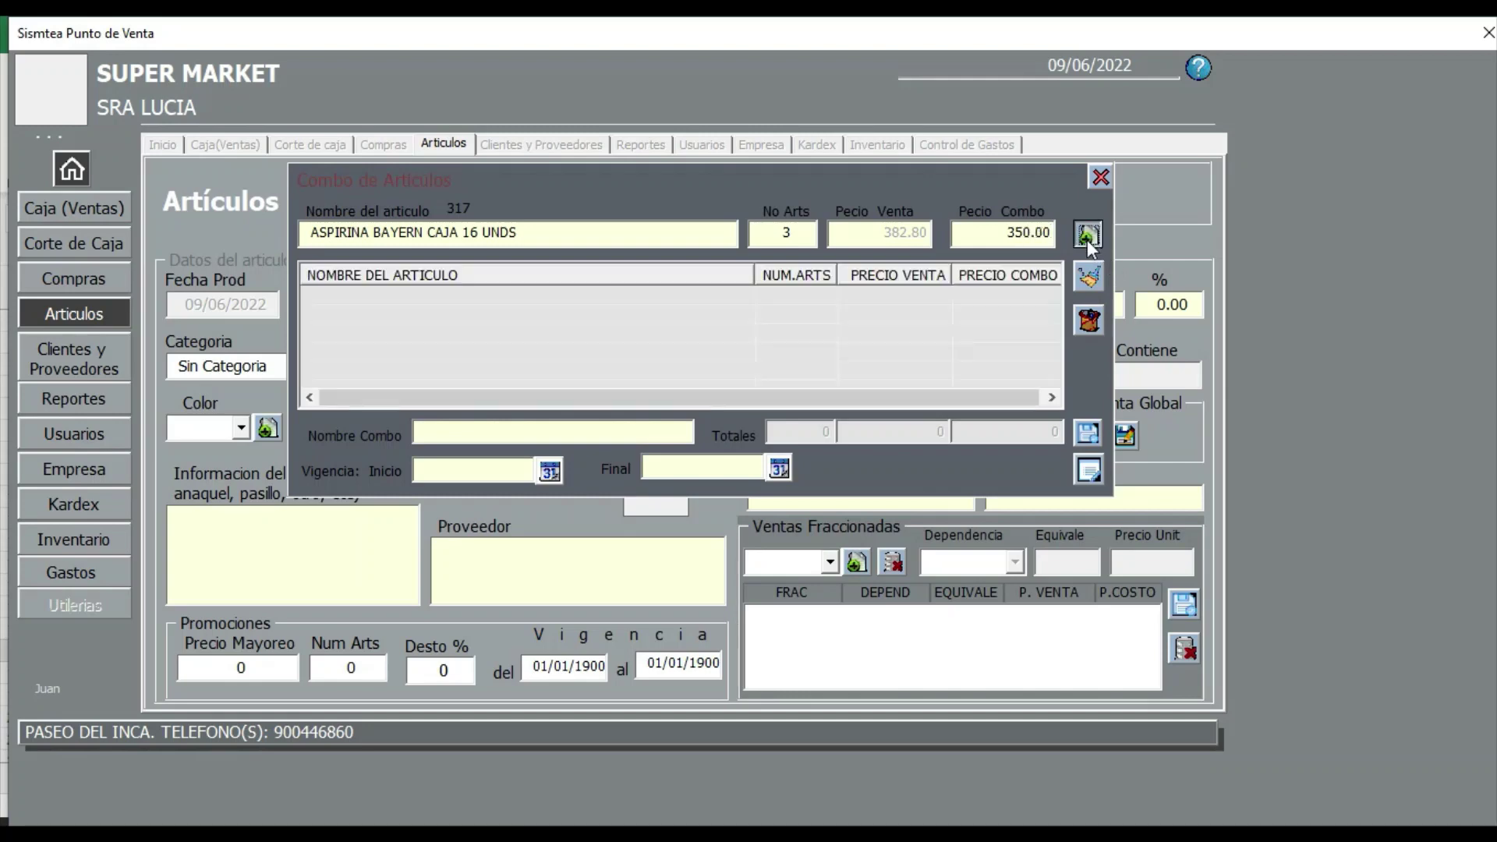
click(944, 308)
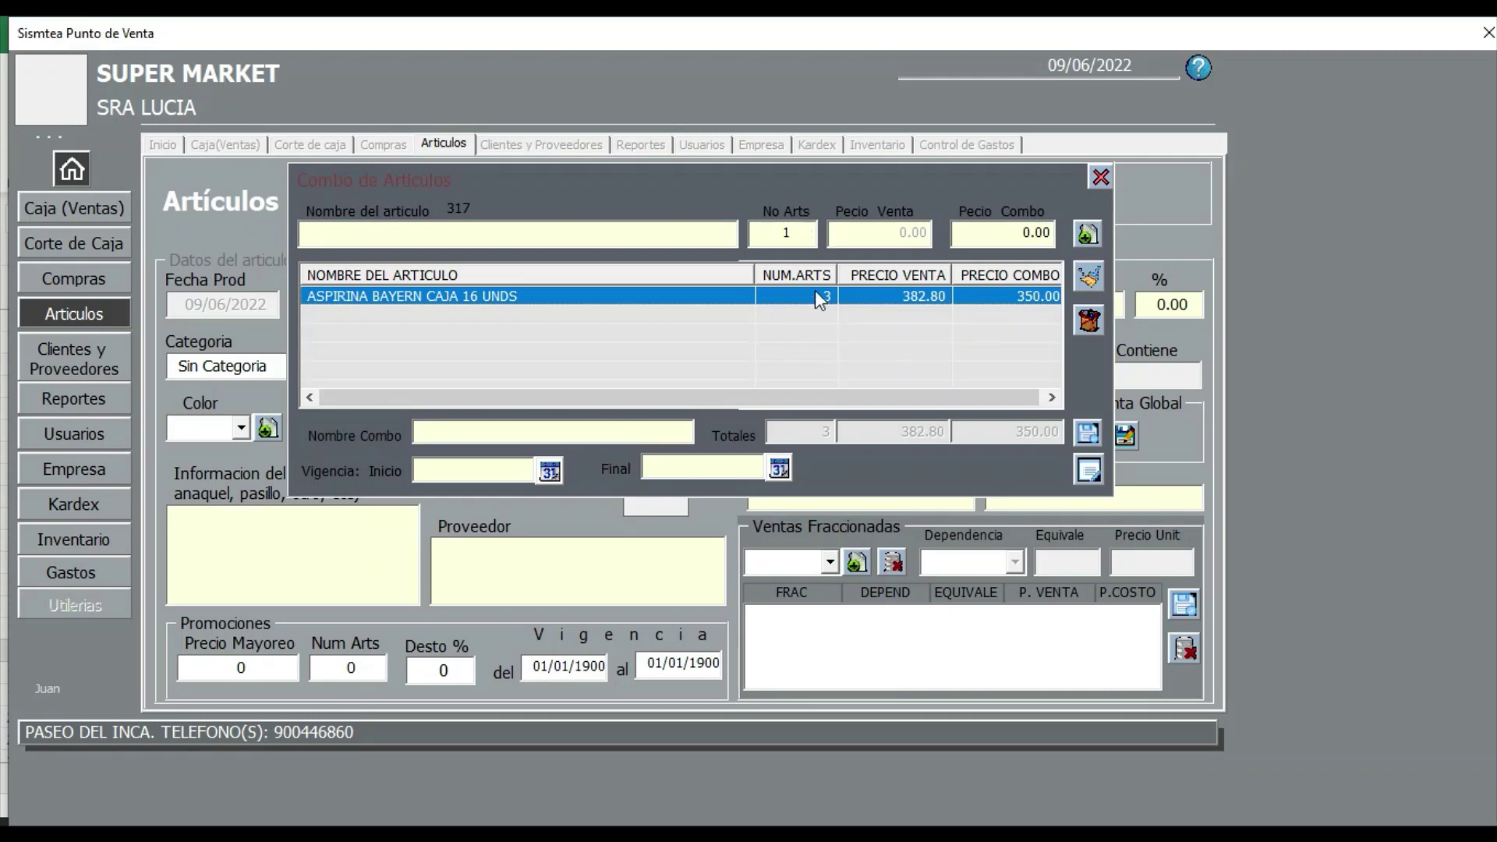
click(667, 232)
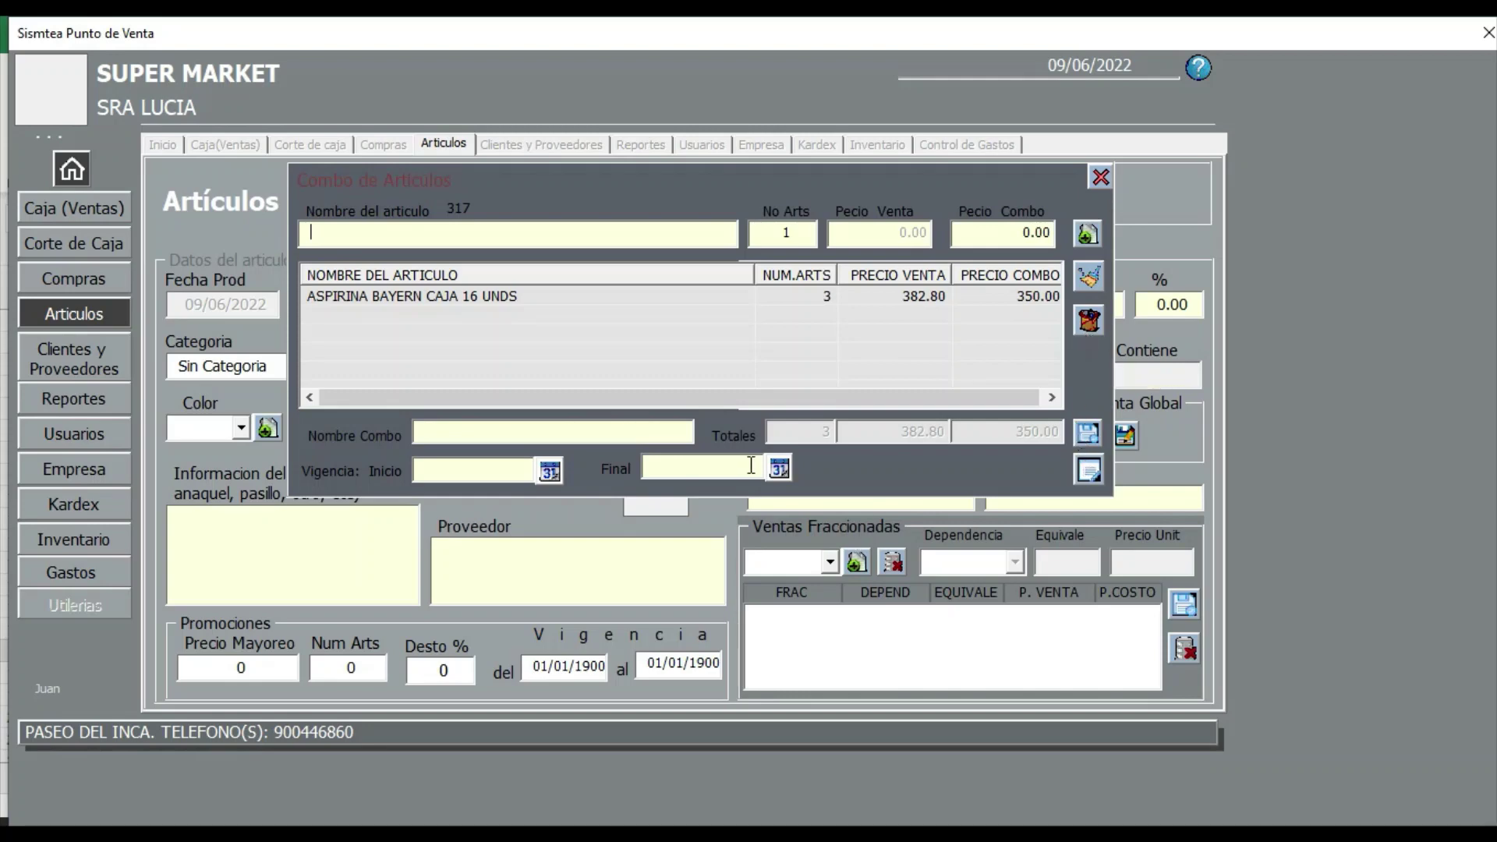
Name the combo COMBO 5 and save it with the start and end validity dates left blank.
click(657, 434)
text(COMBO 5)
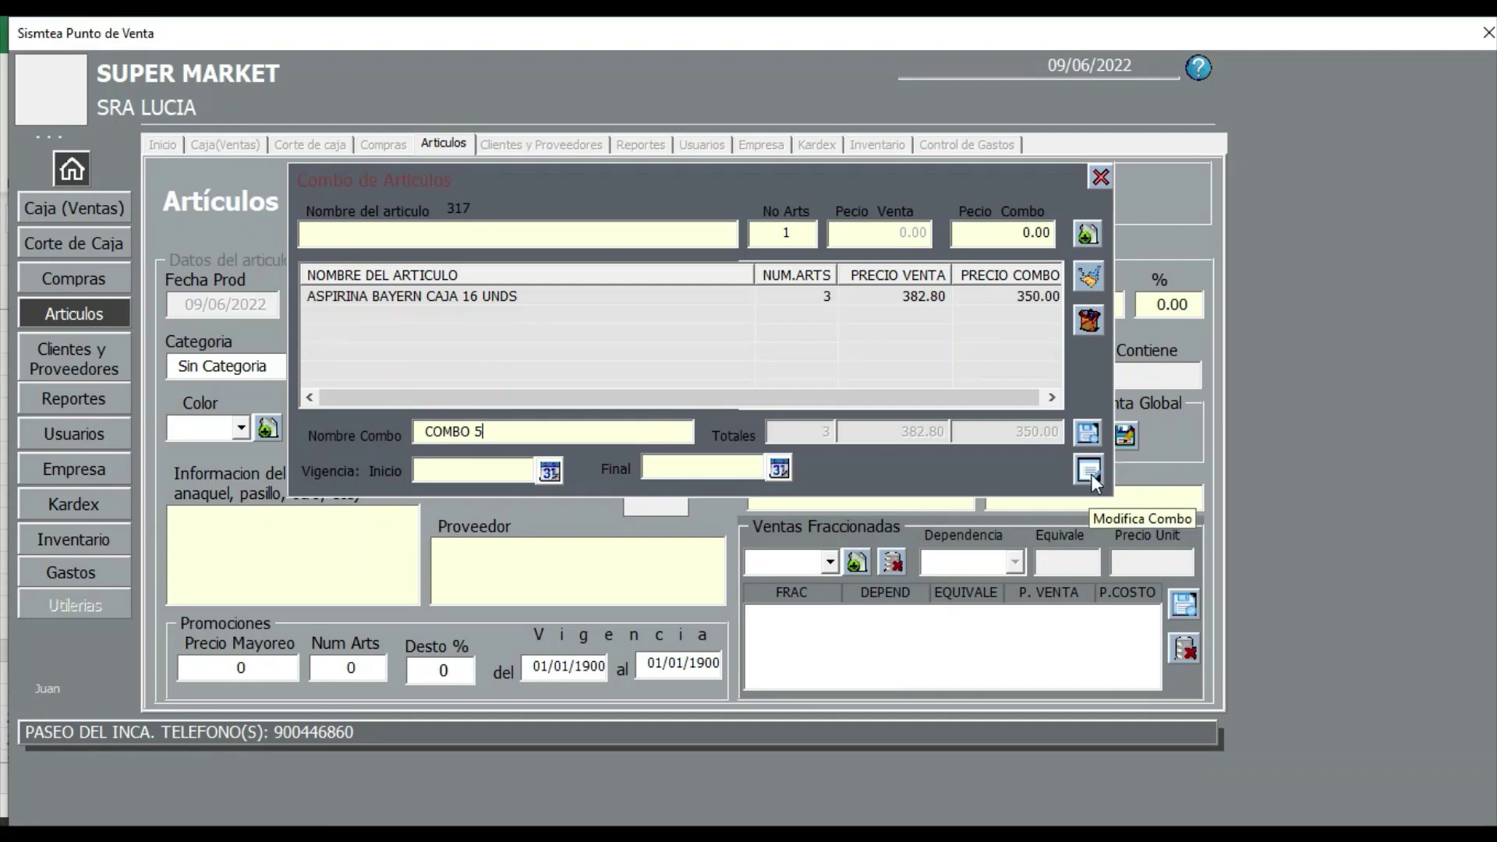
click(1089, 433)
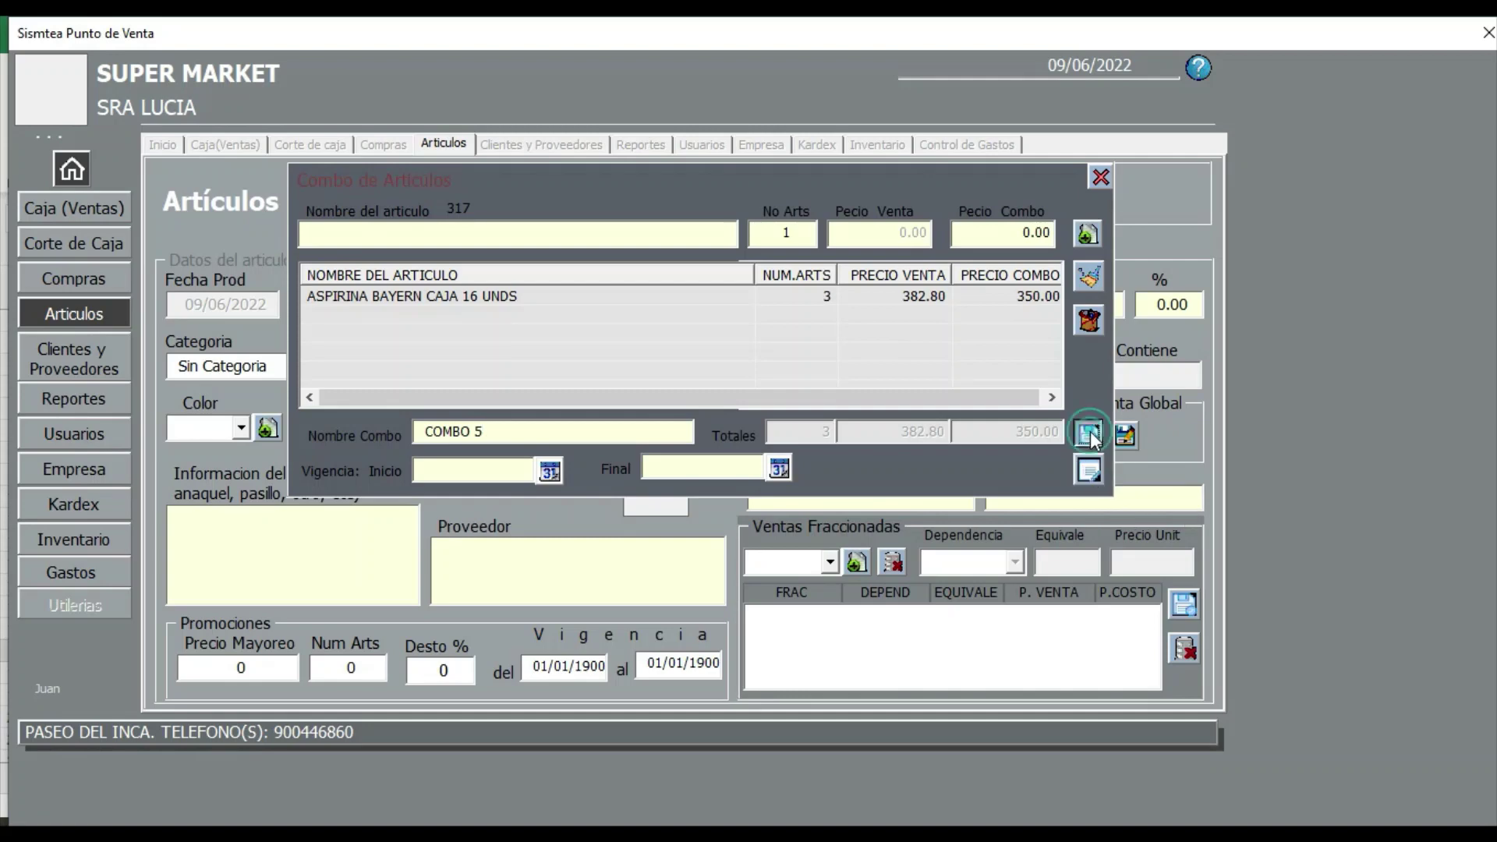
click(516, 468)
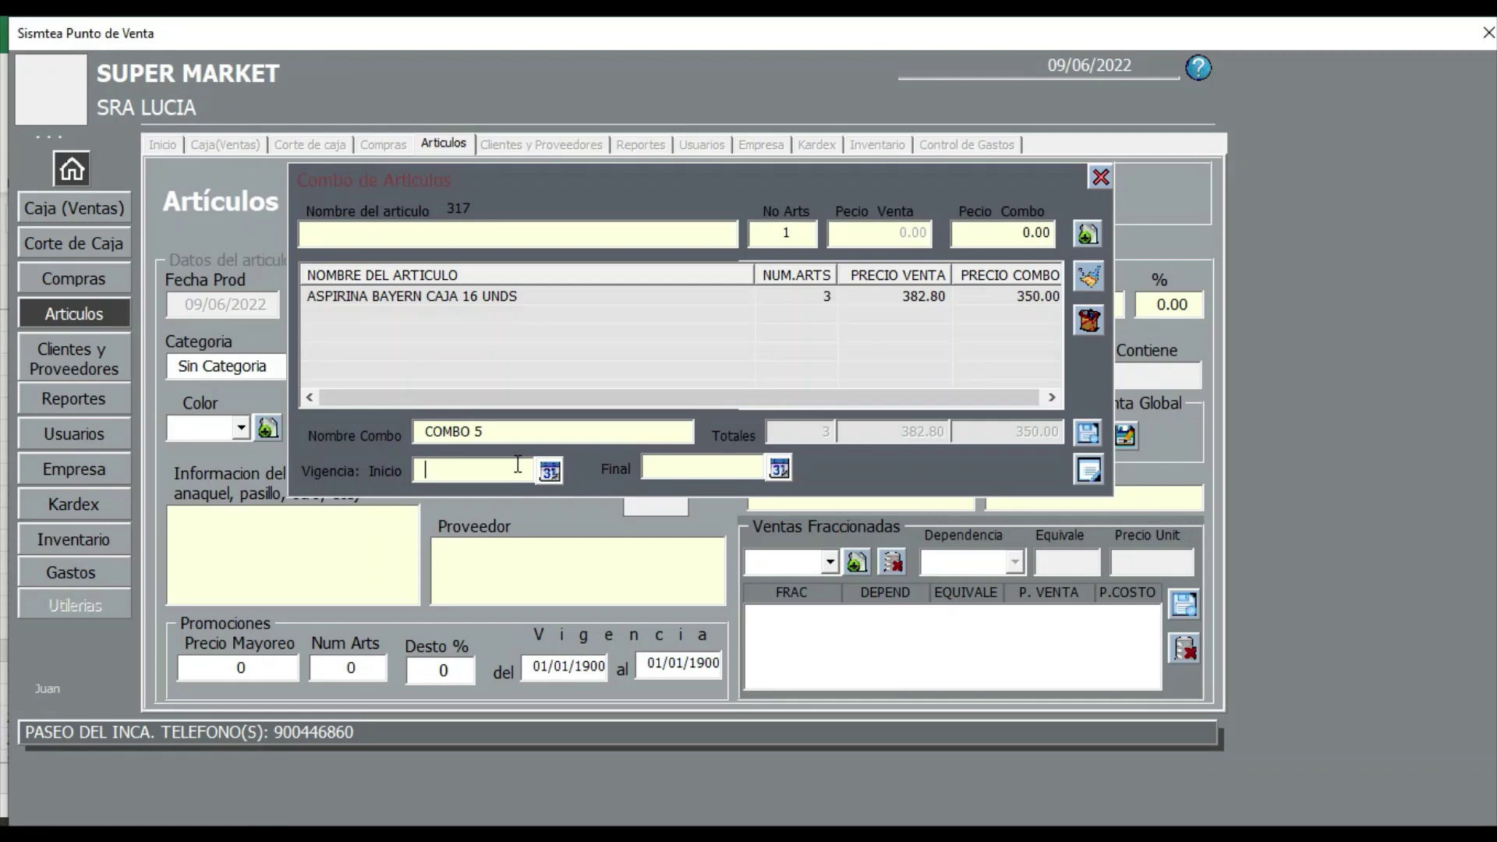
click(690, 474)
click(493, 472)
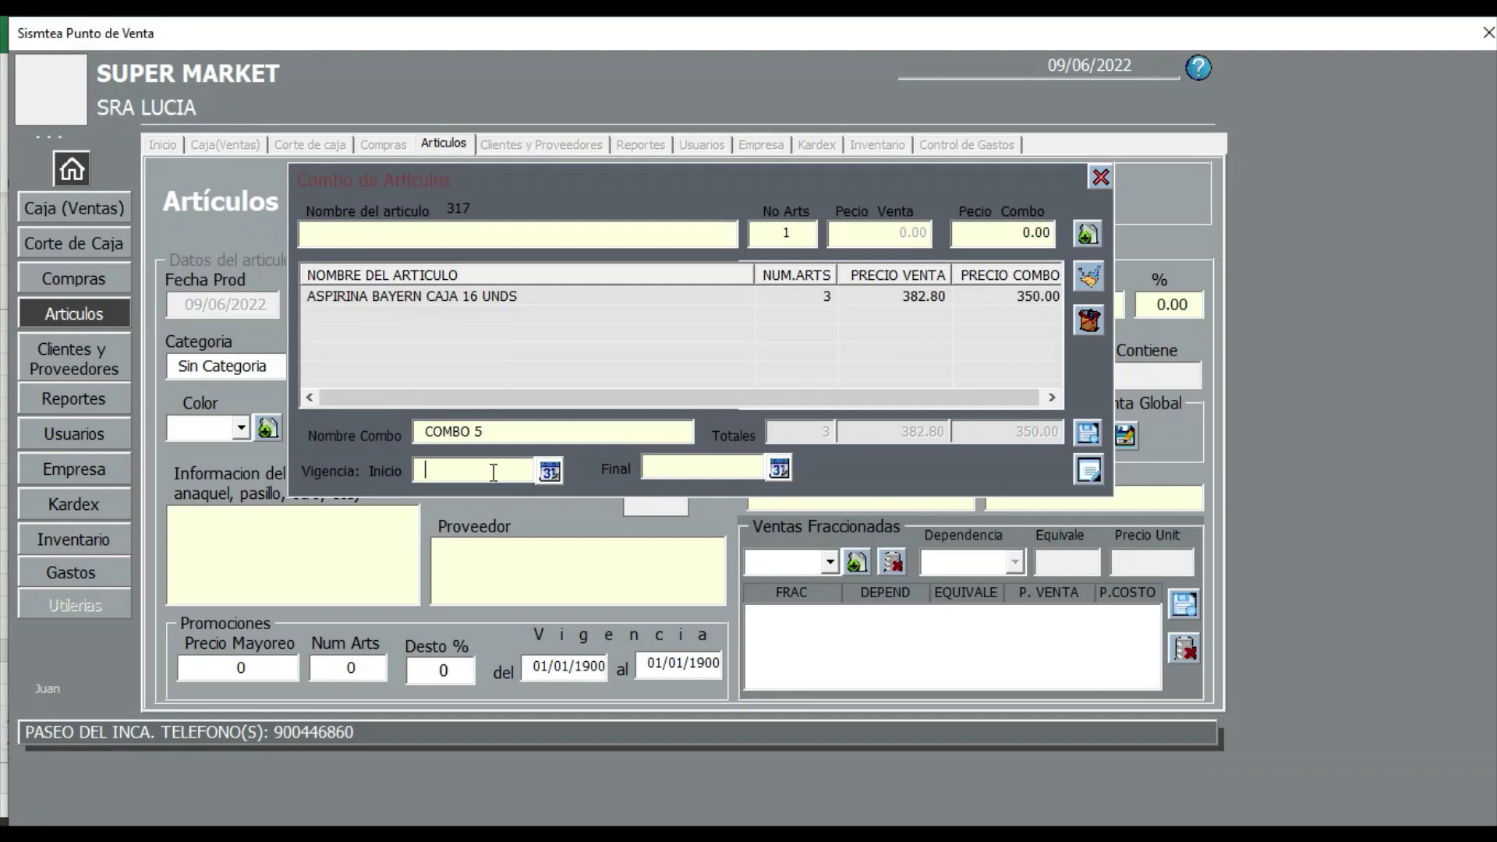
click(724, 467)
click(1088, 434)
click(764, 508)
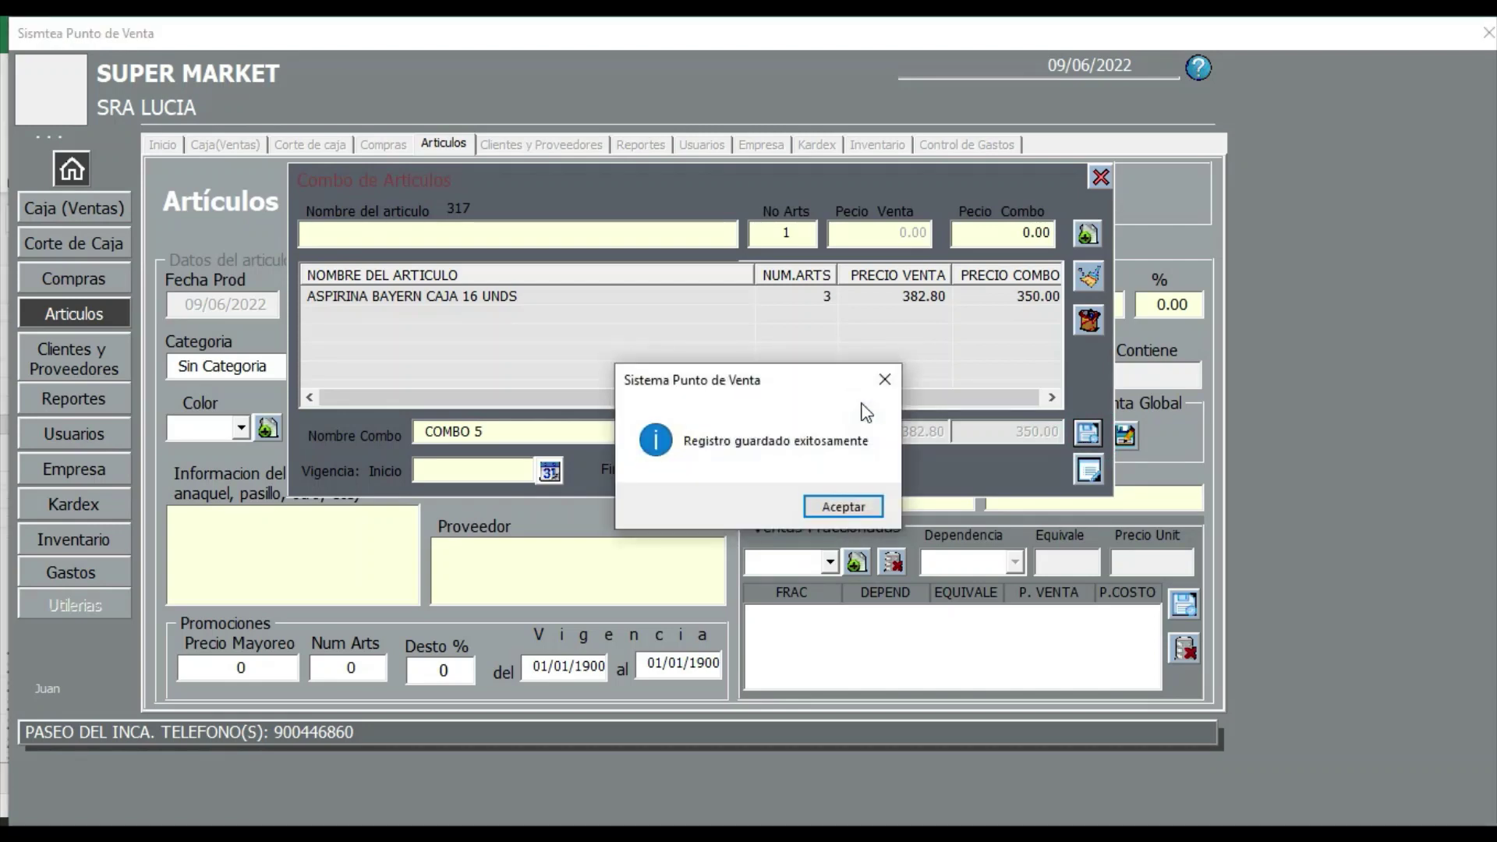
click(853, 506)
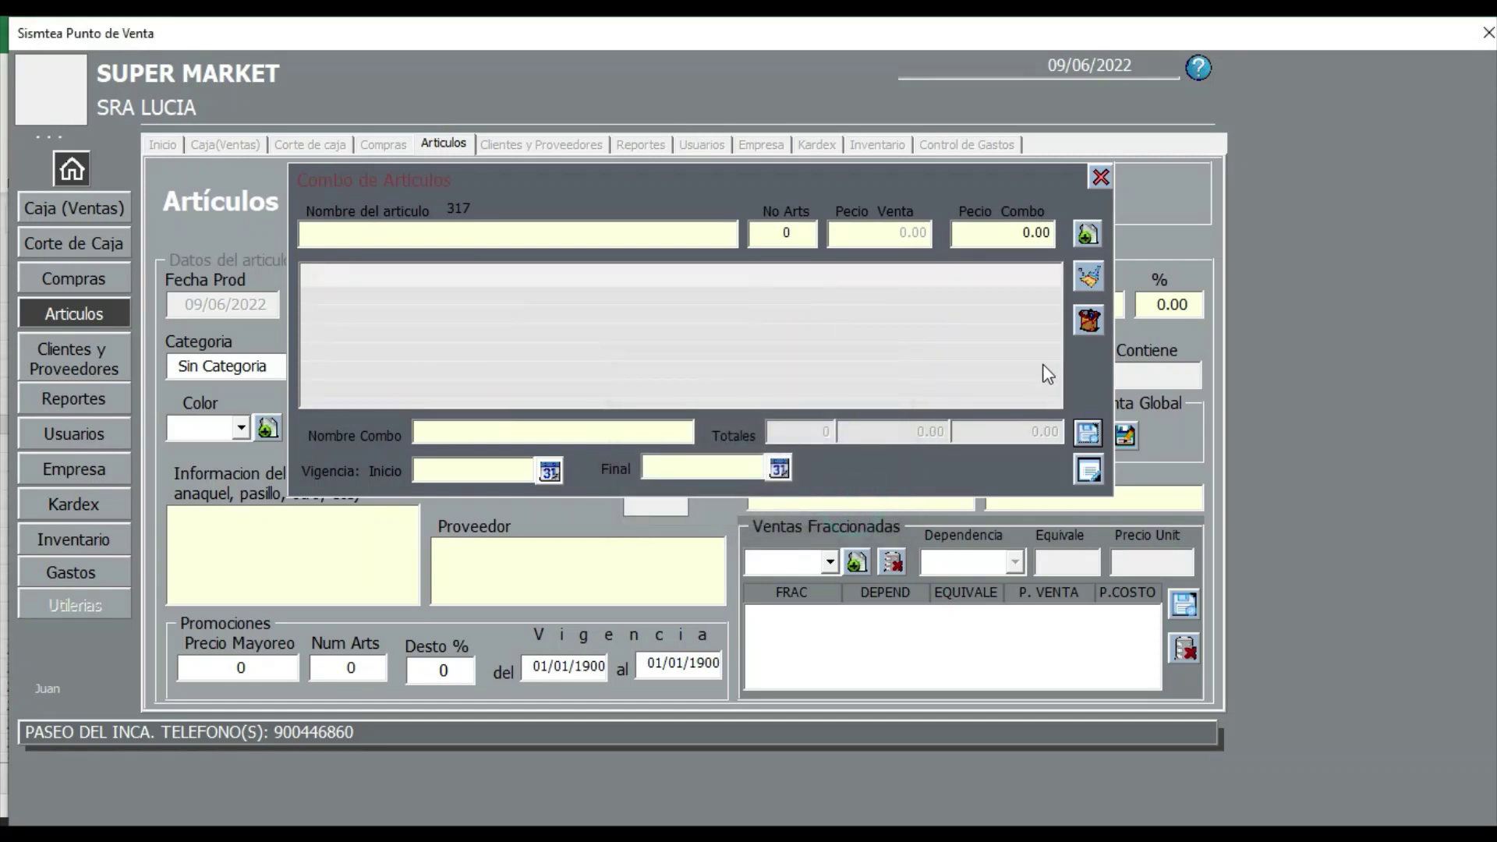
Load COMBO 2 from the list of existing combos into the form for editing.
click(1088, 321)
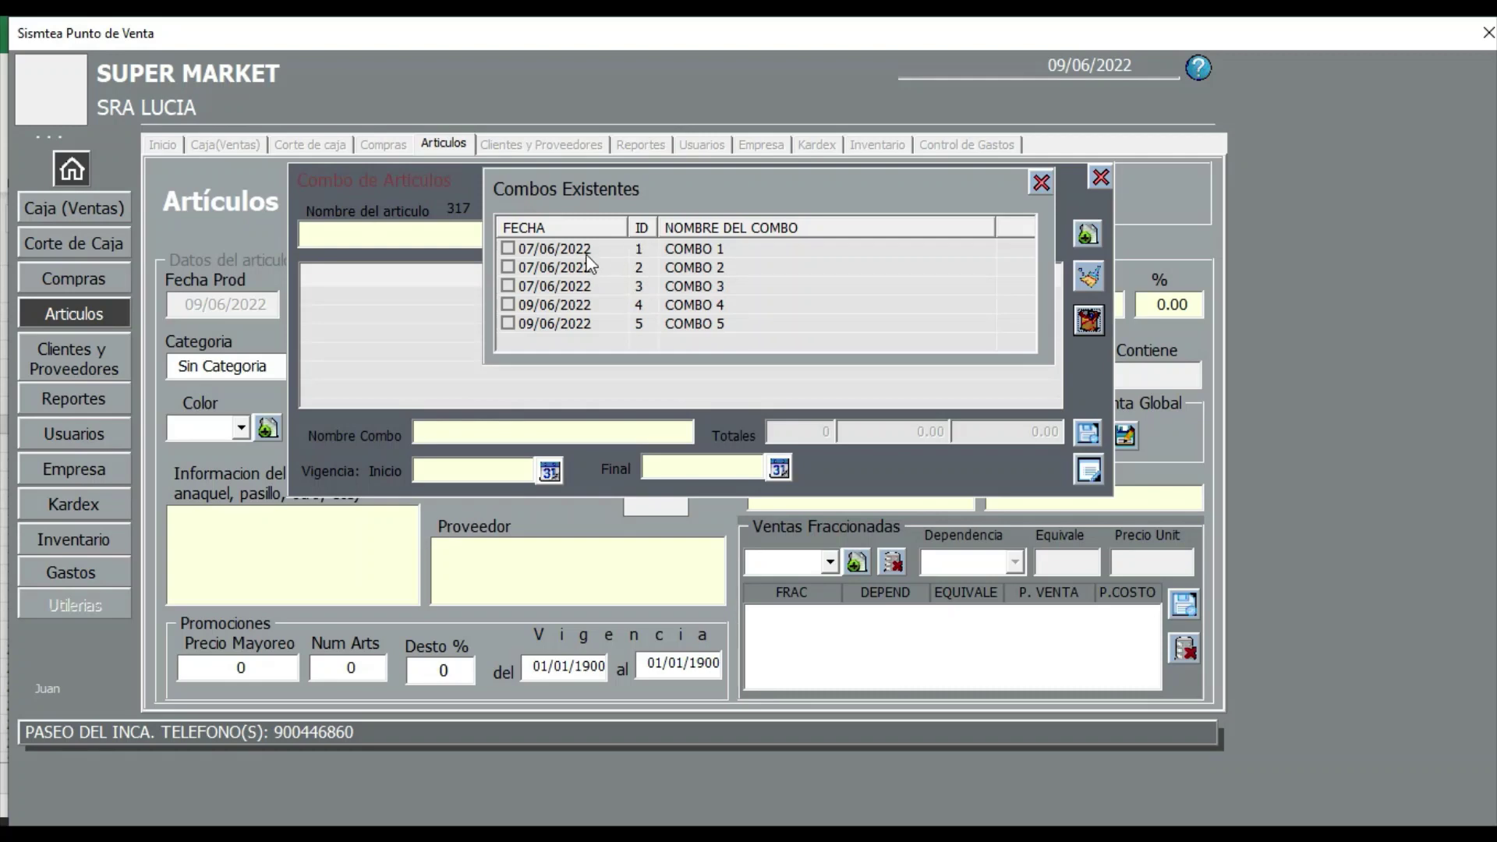
click(587, 252)
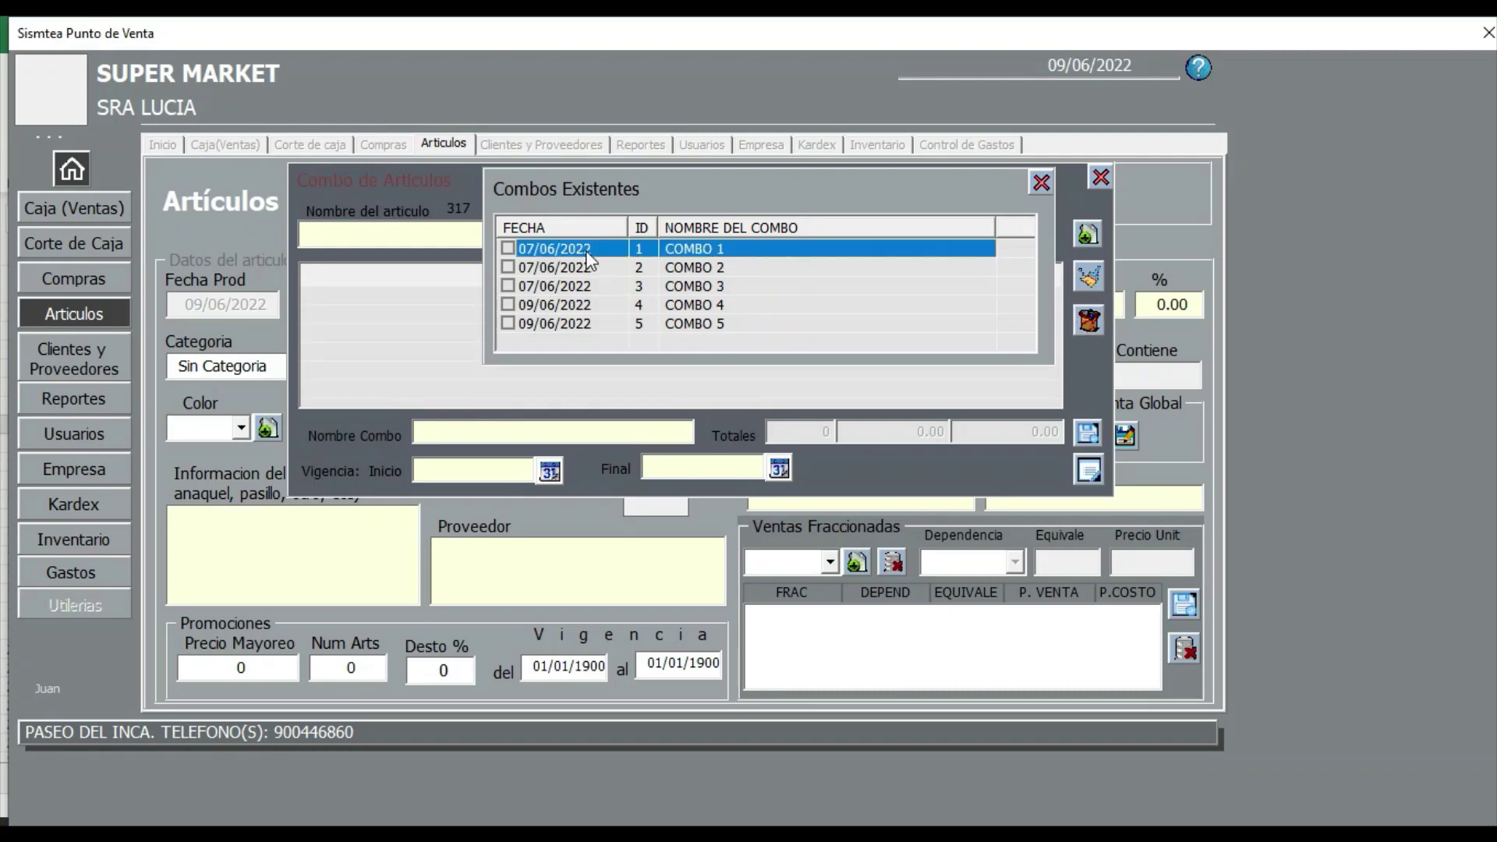
click(587, 253)
click(648, 251)
click(643, 249)
click(643, 251)
click(636, 250)
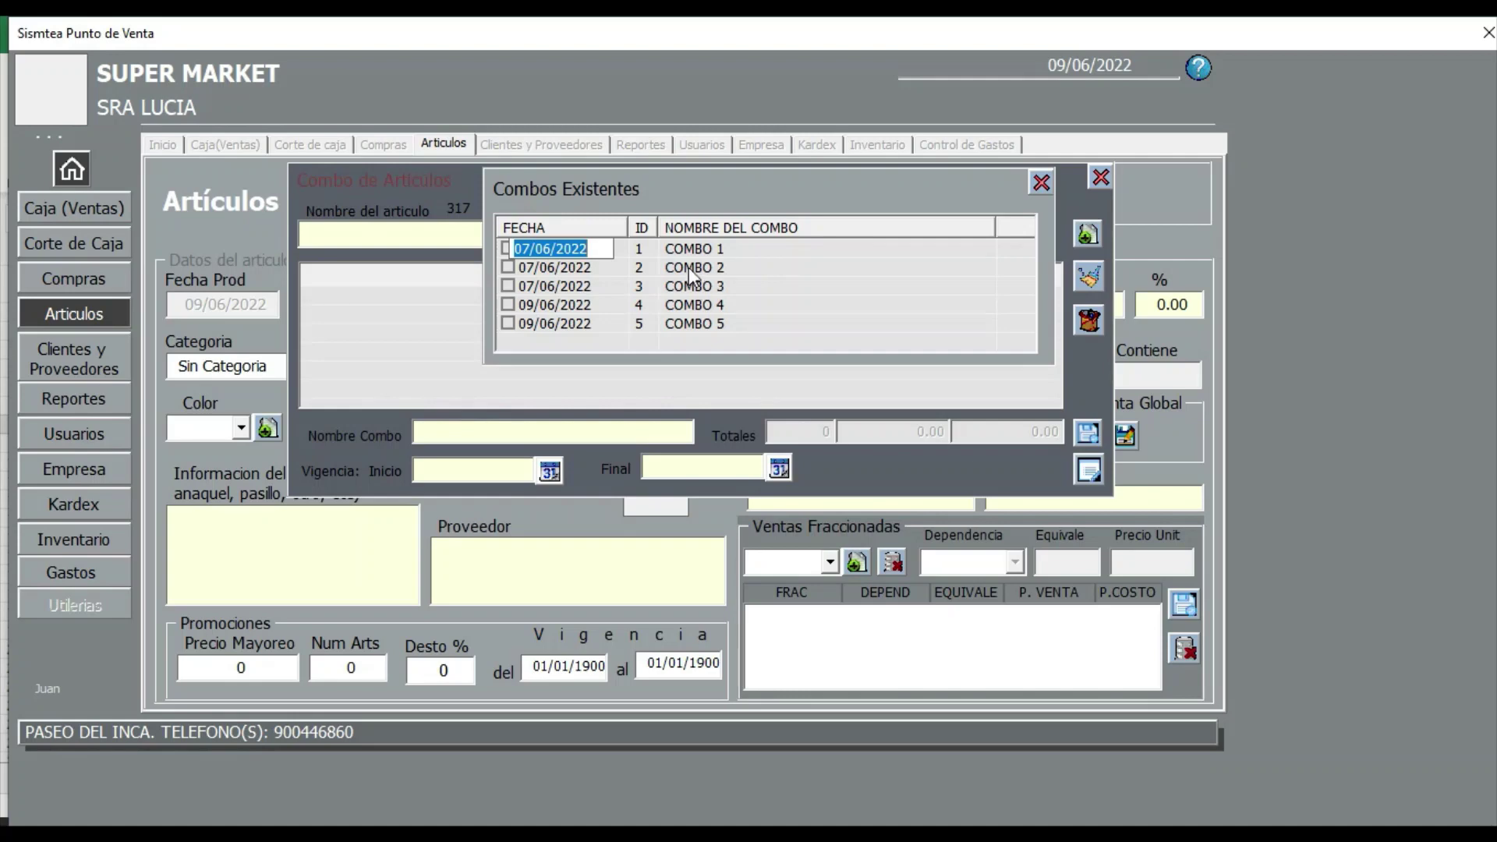
click(734, 252)
click(747, 251)
click(747, 250)
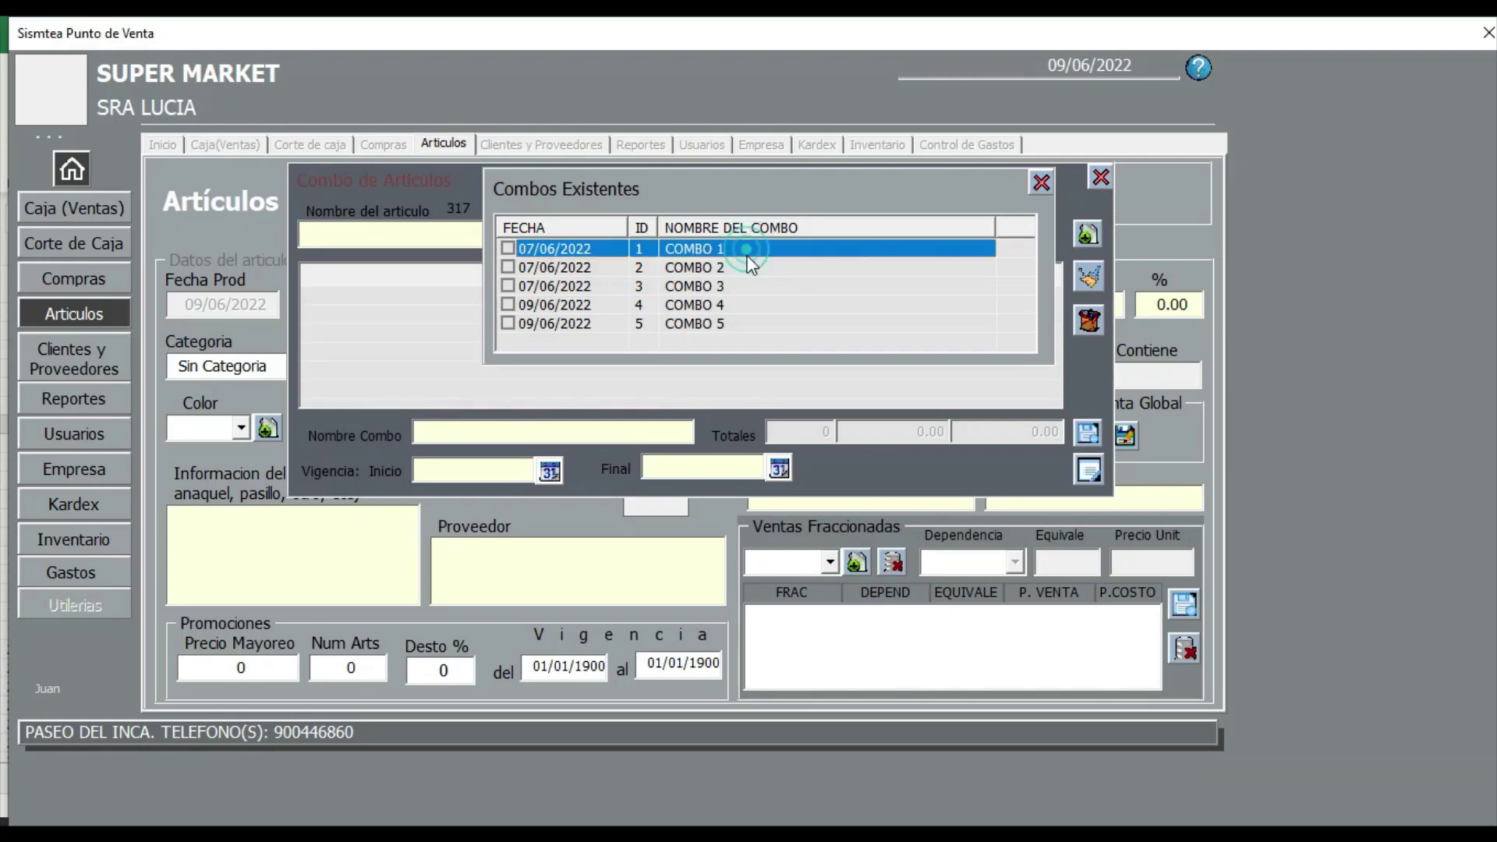
click(789, 279)
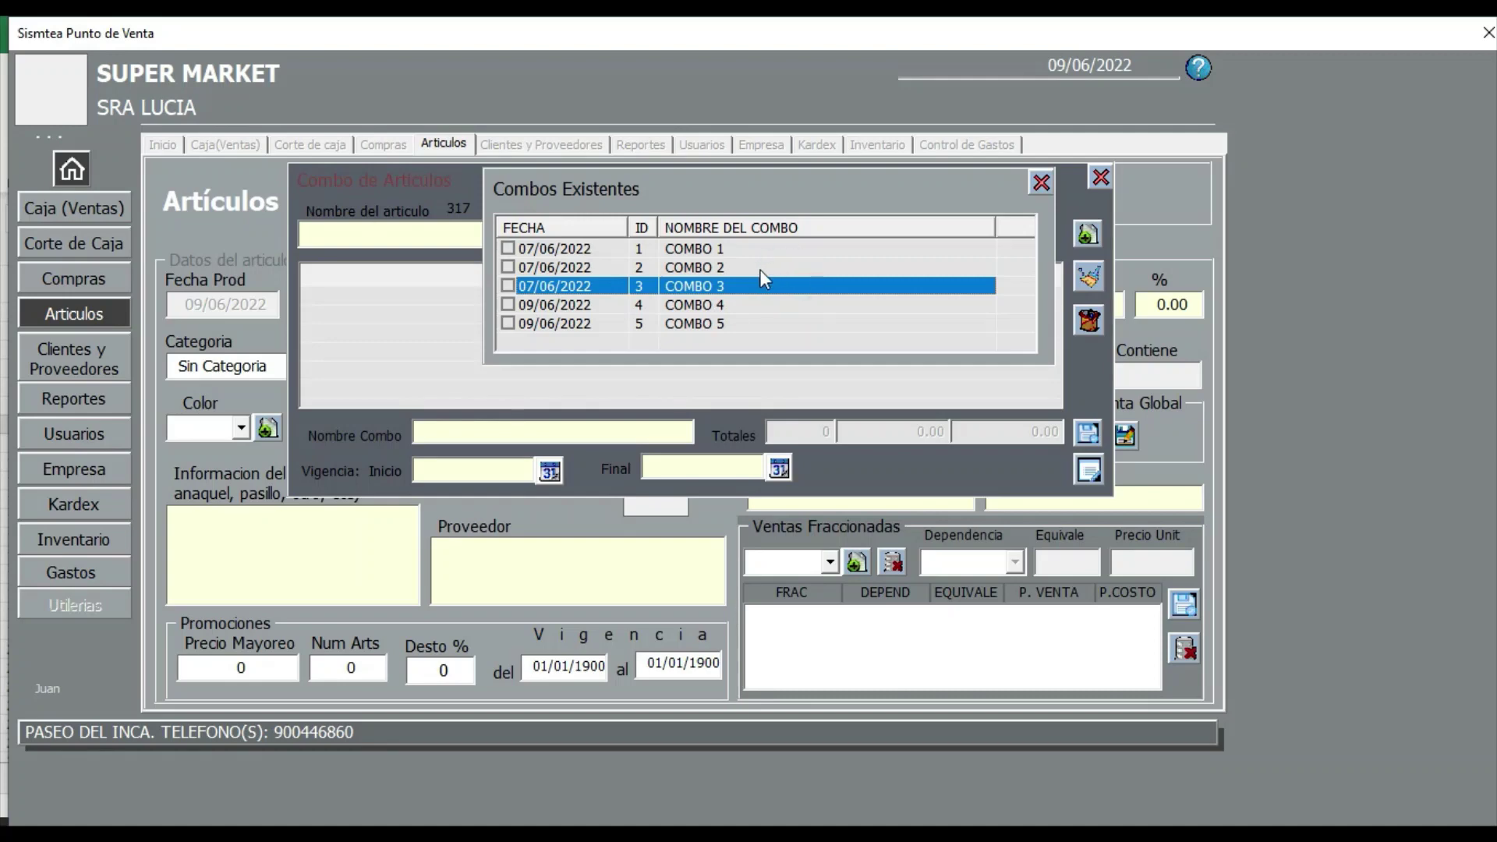
click(761, 271)
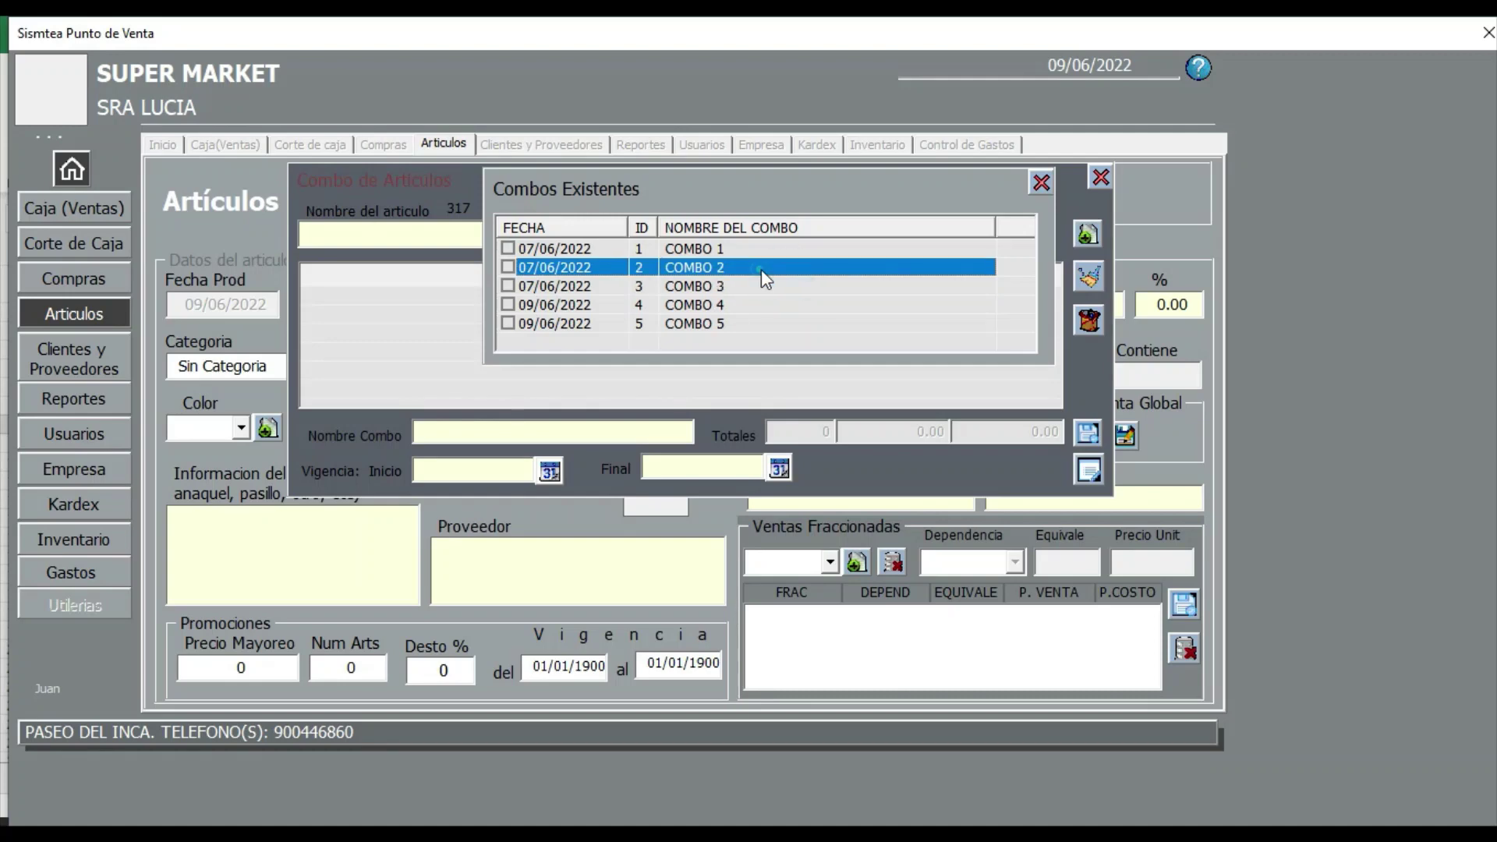
double_click(821, 269)
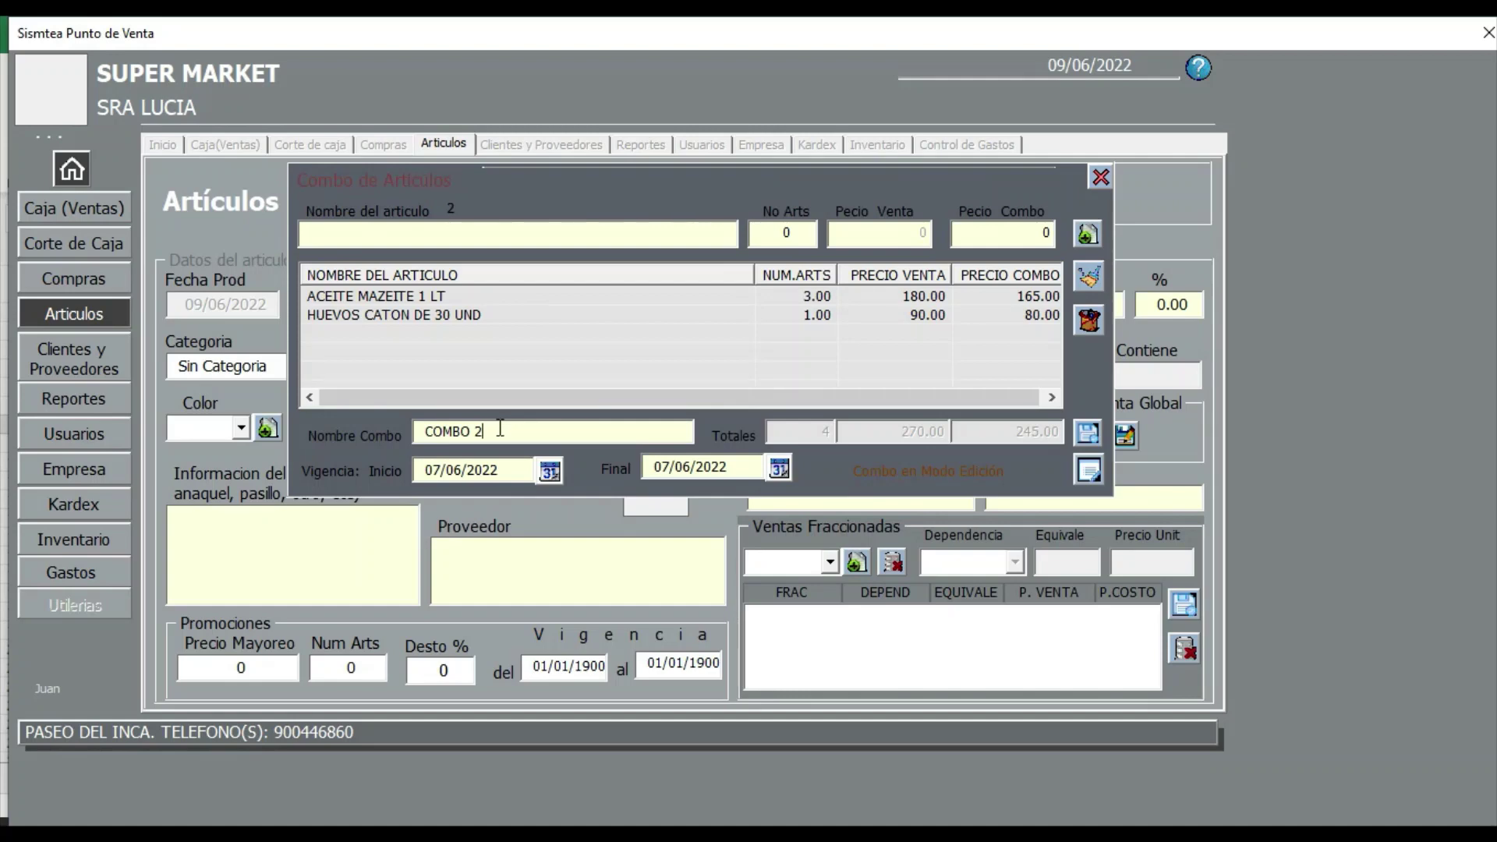
Set COMBO 2's final validity date to 10/06/2022 and save the modified record.
drag(499, 429, 408, 443)
click(516, 472)
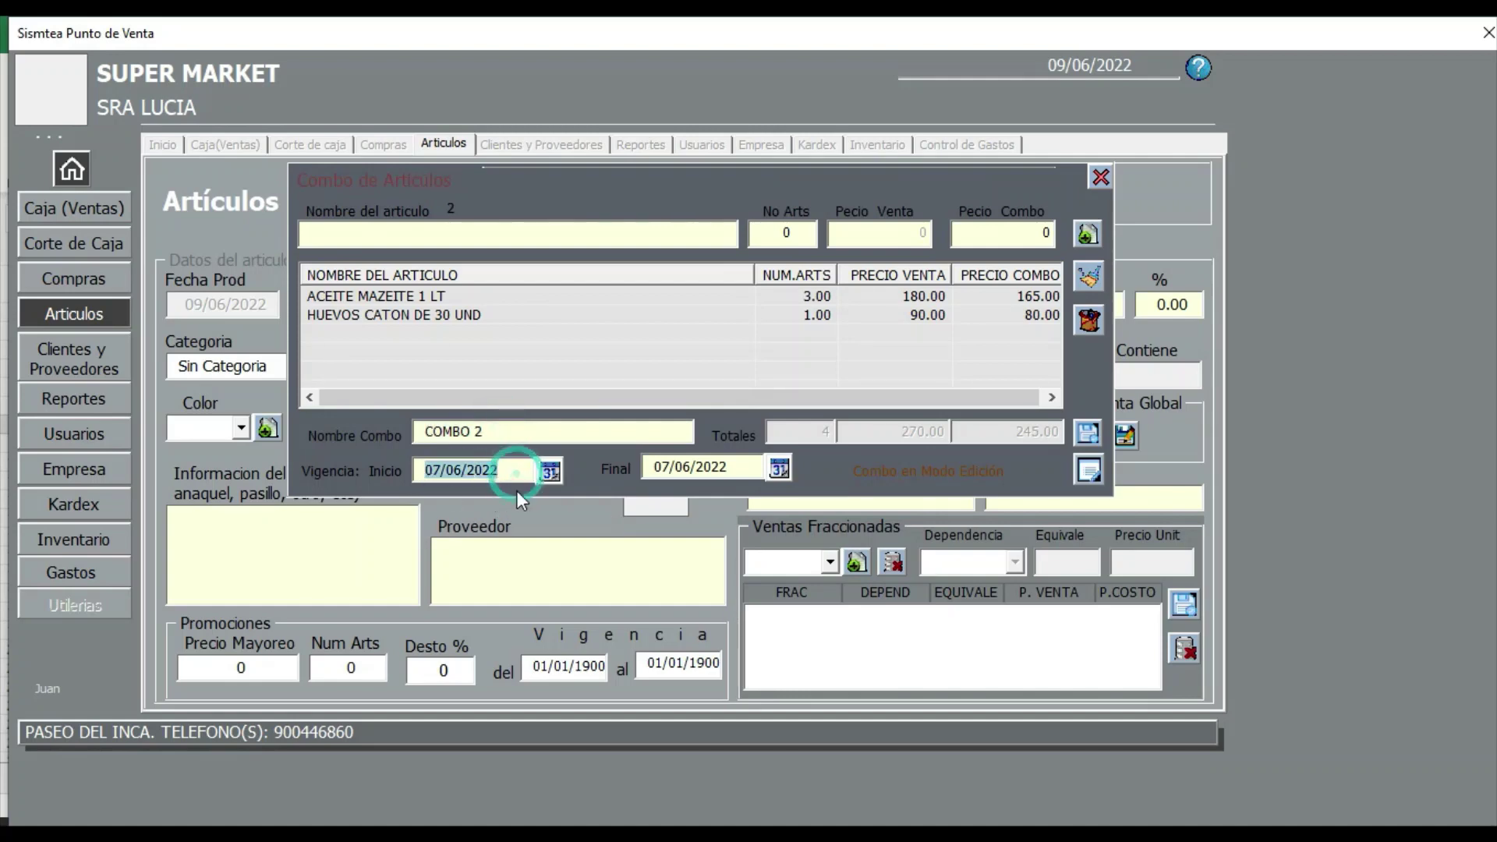
drag(730, 468, 624, 486)
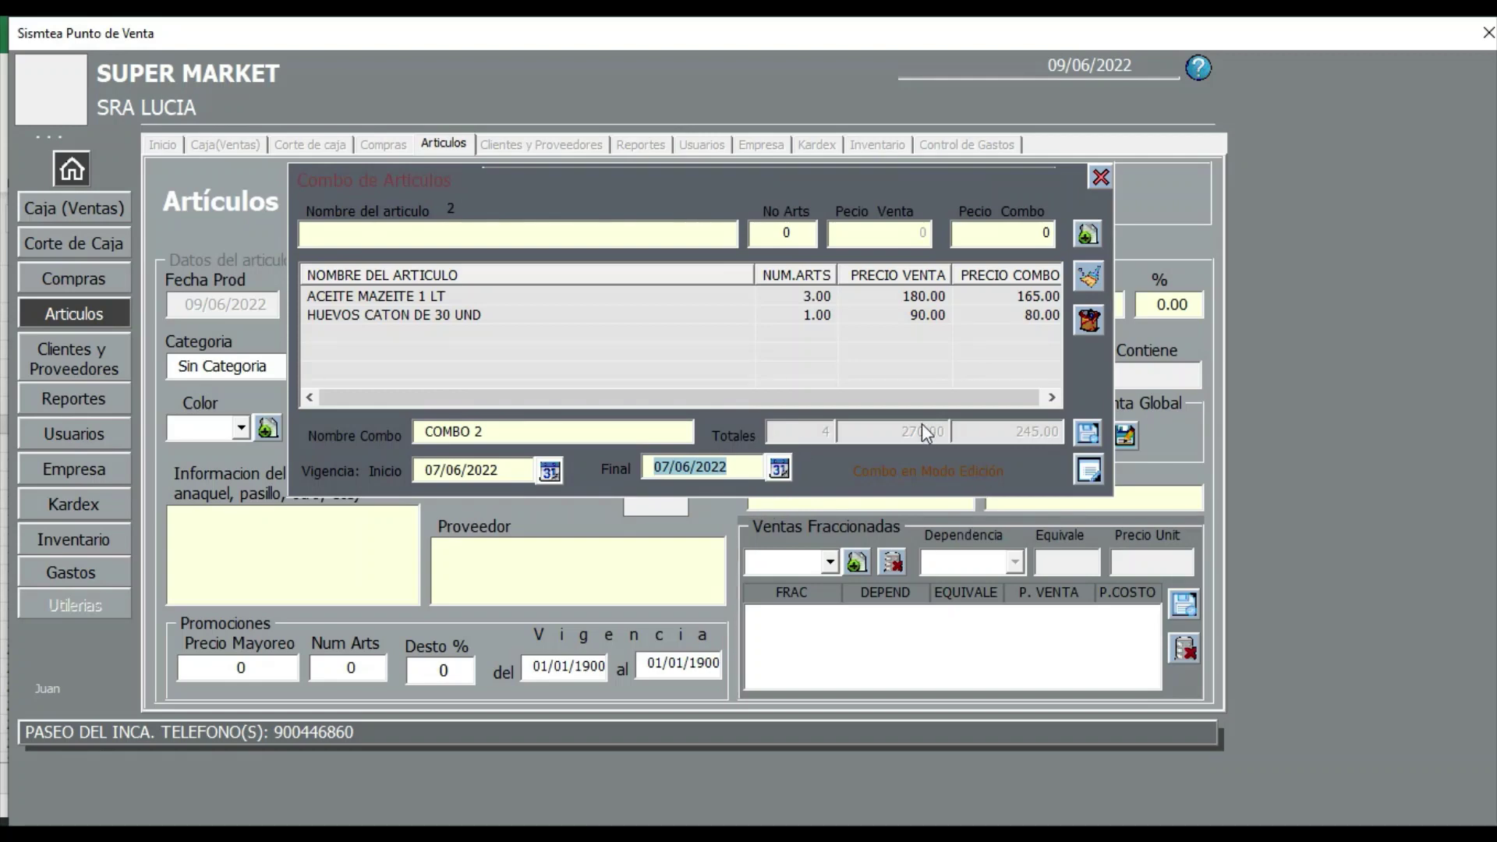
click(737, 472)
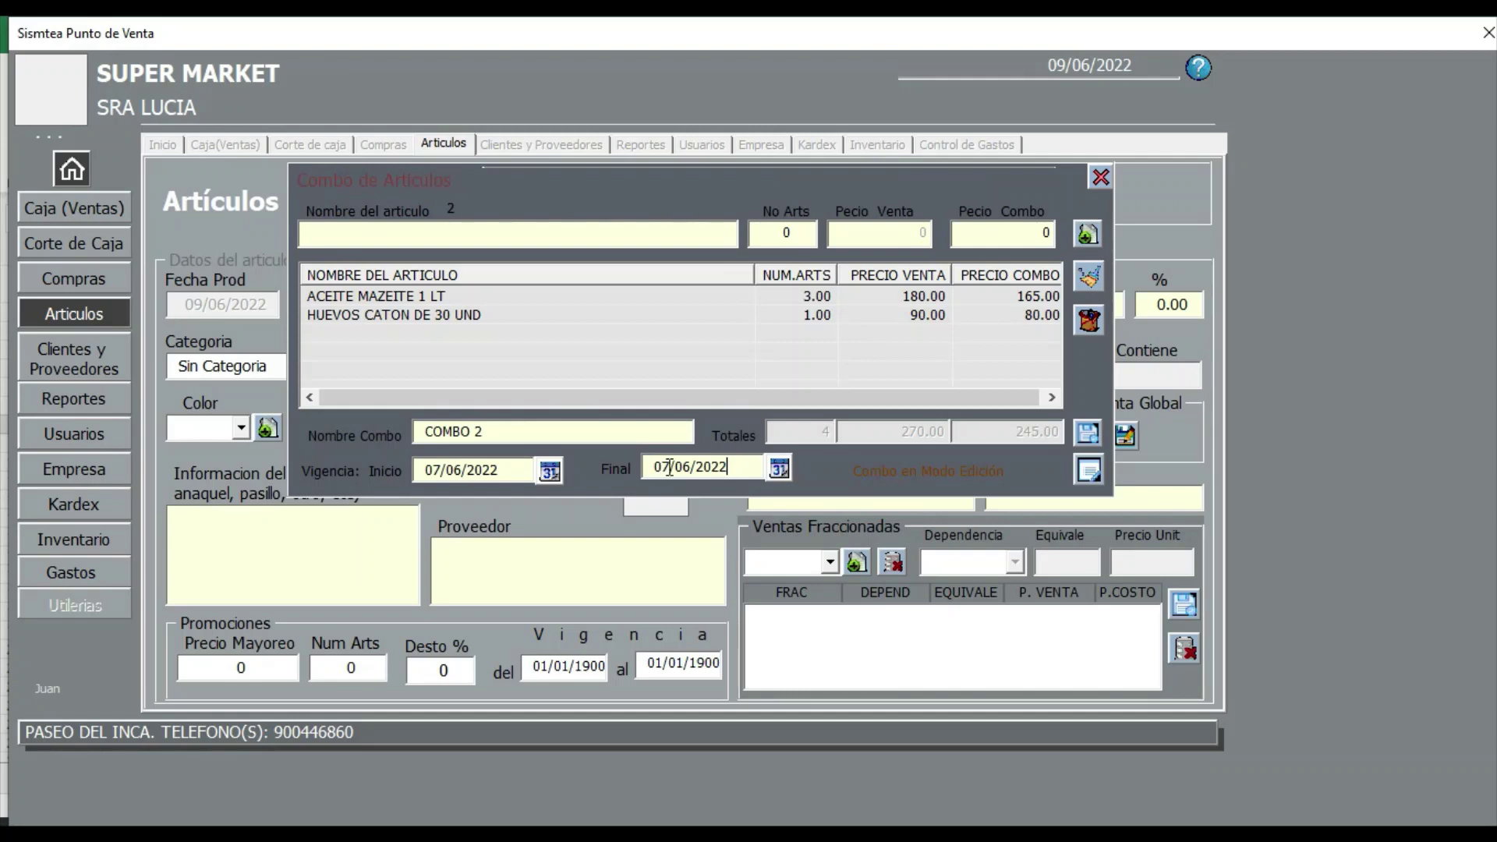
drag(668, 467, 639, 472)
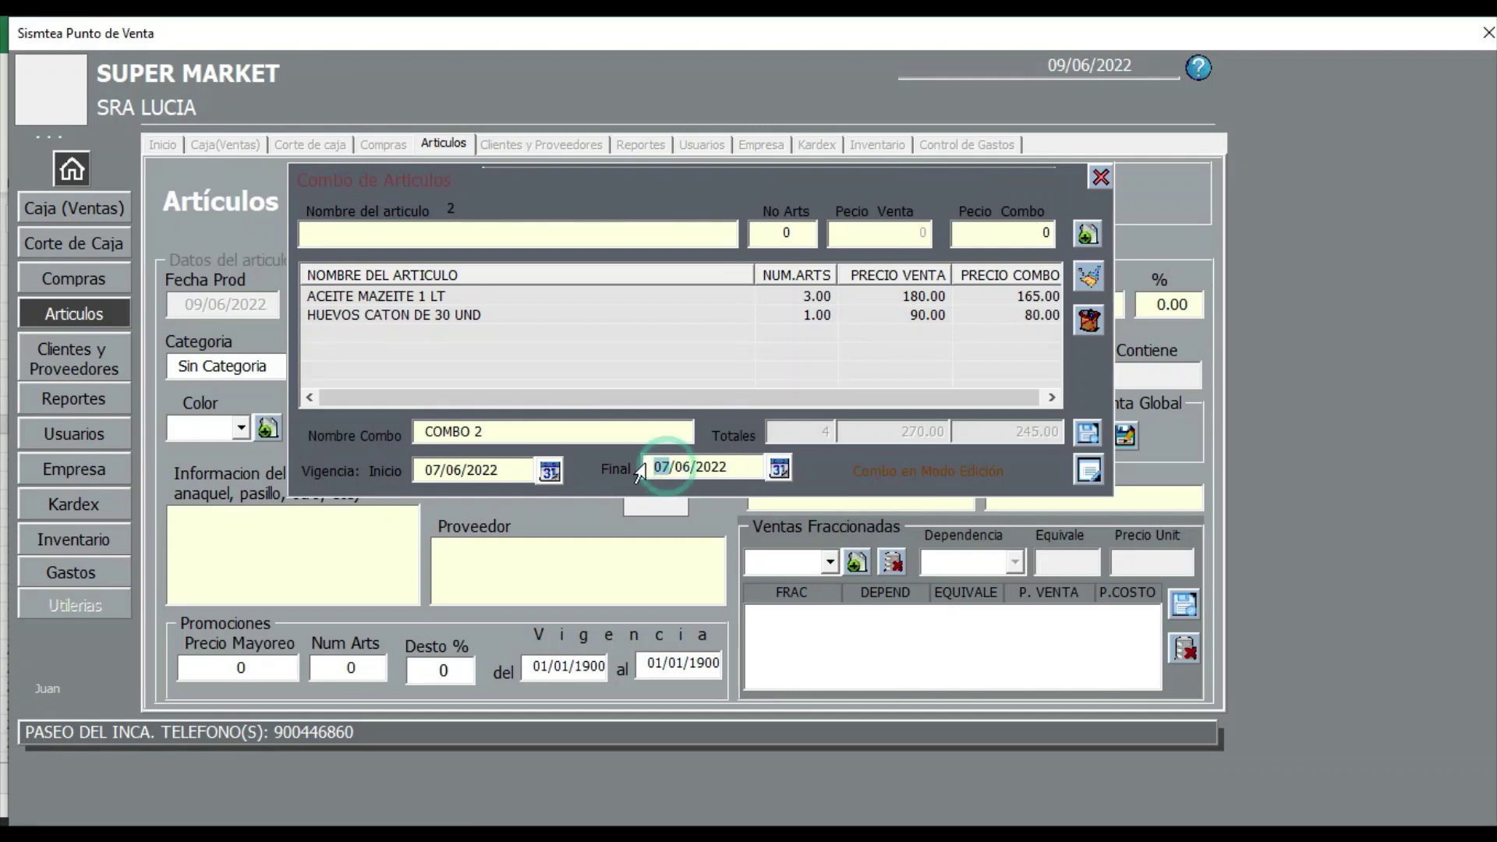
click(777, 469)
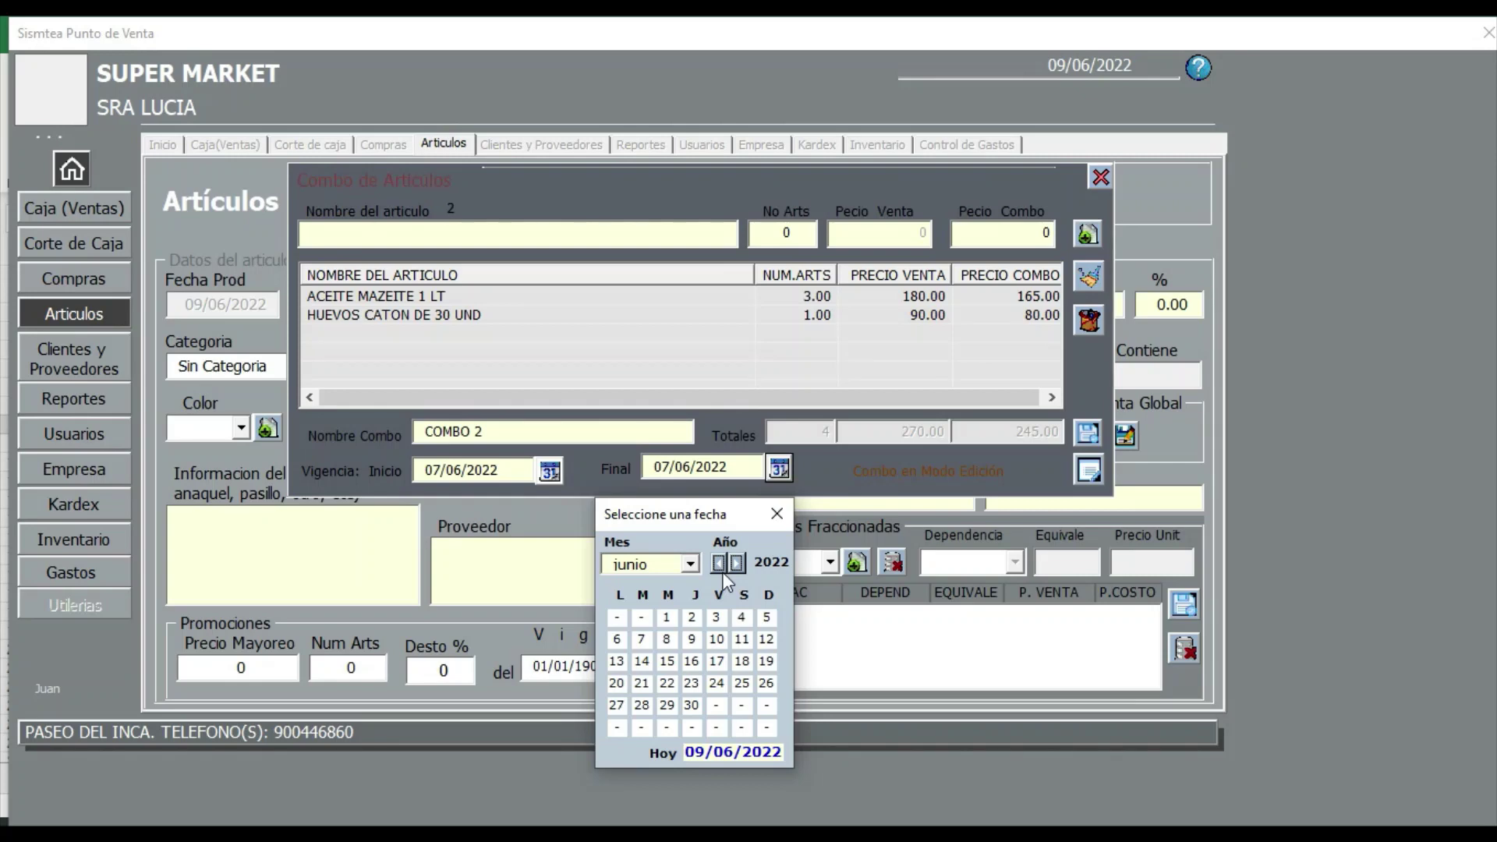
click(715, 639)
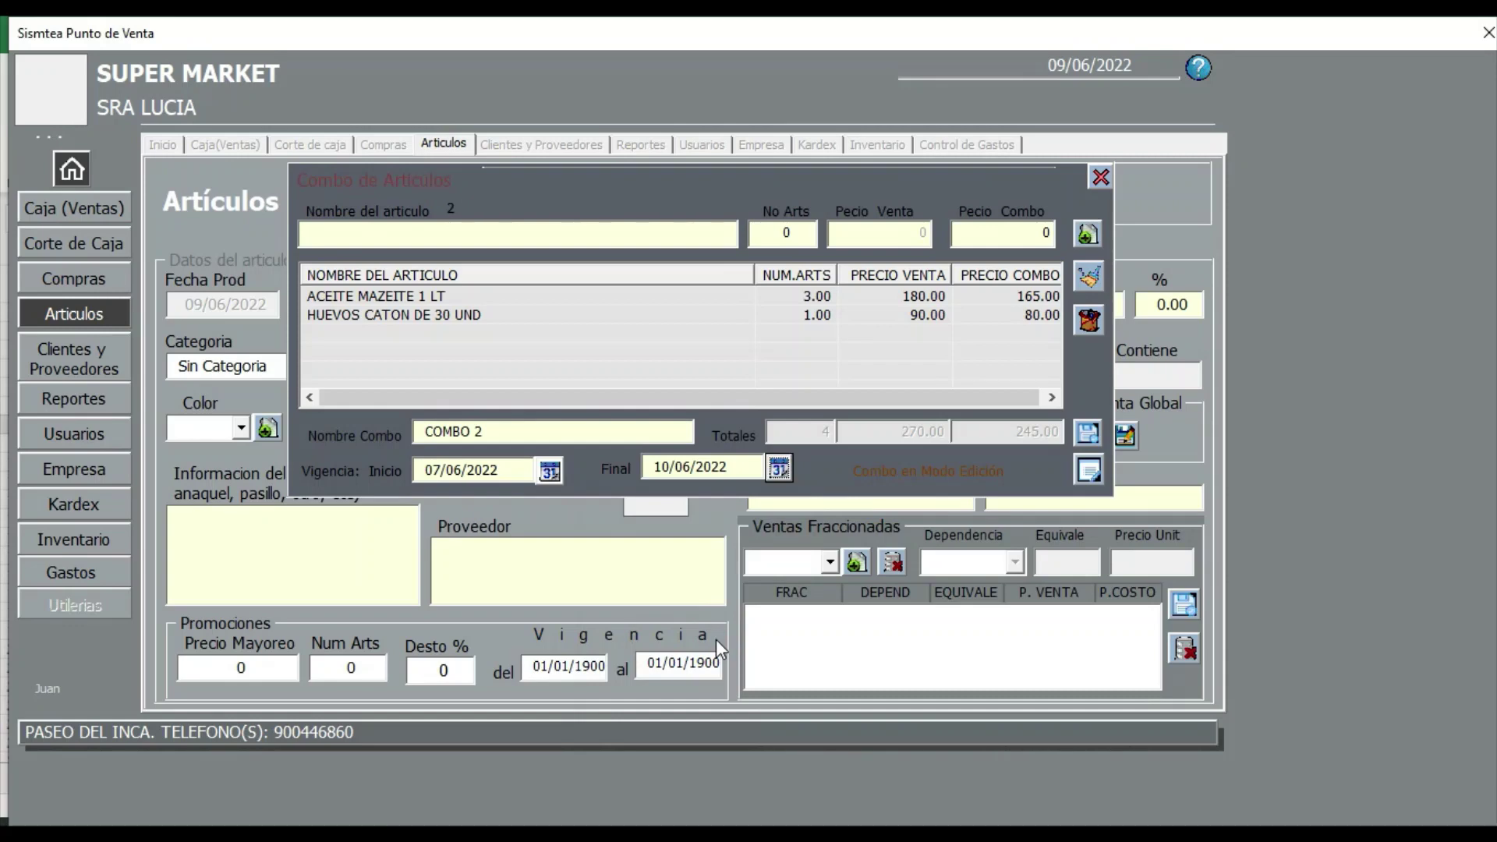
click(1091, 473)
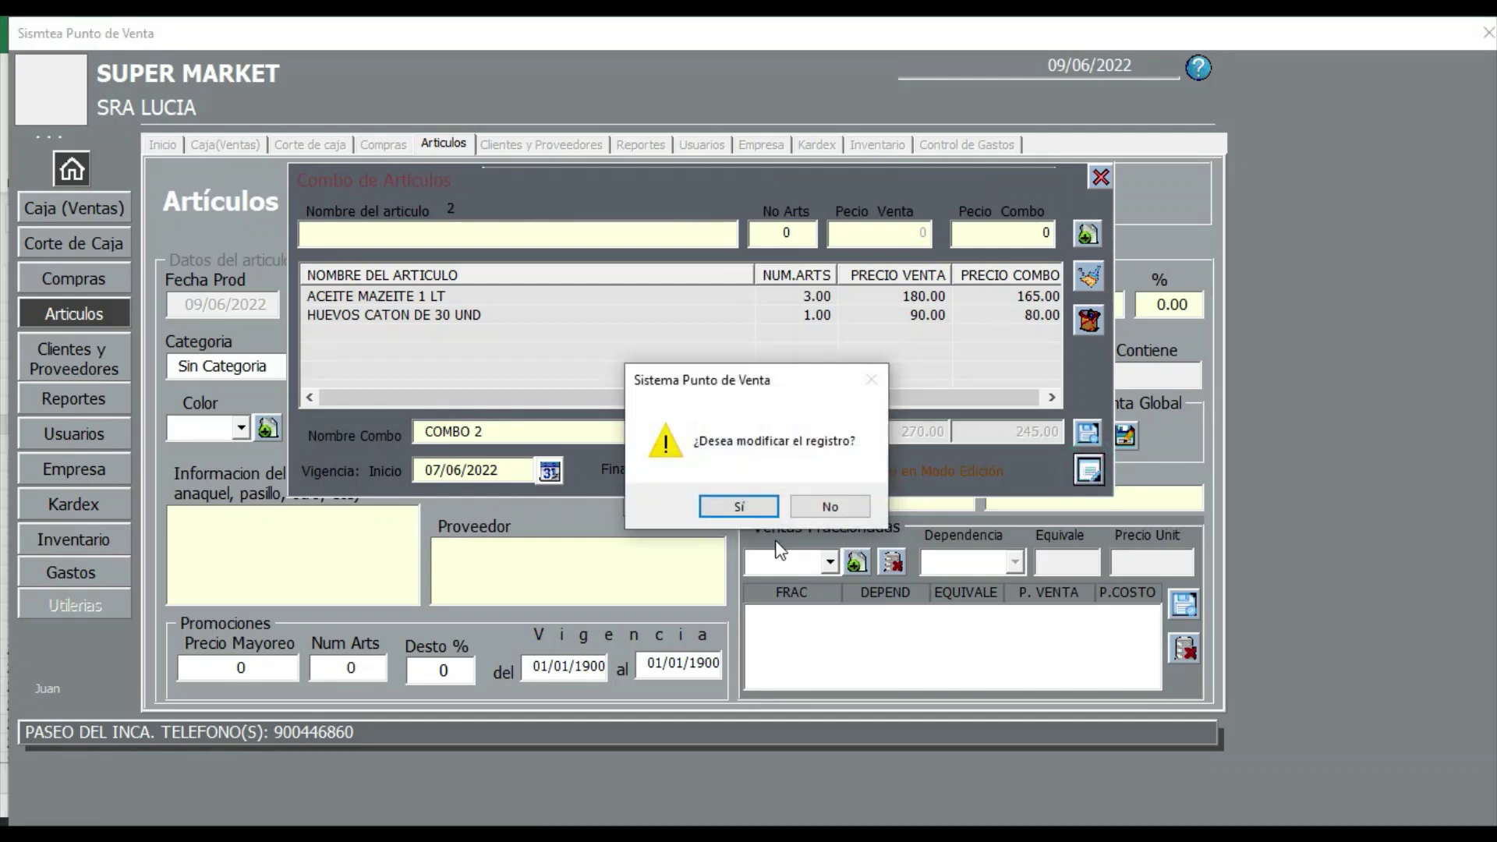
click(739, 507)
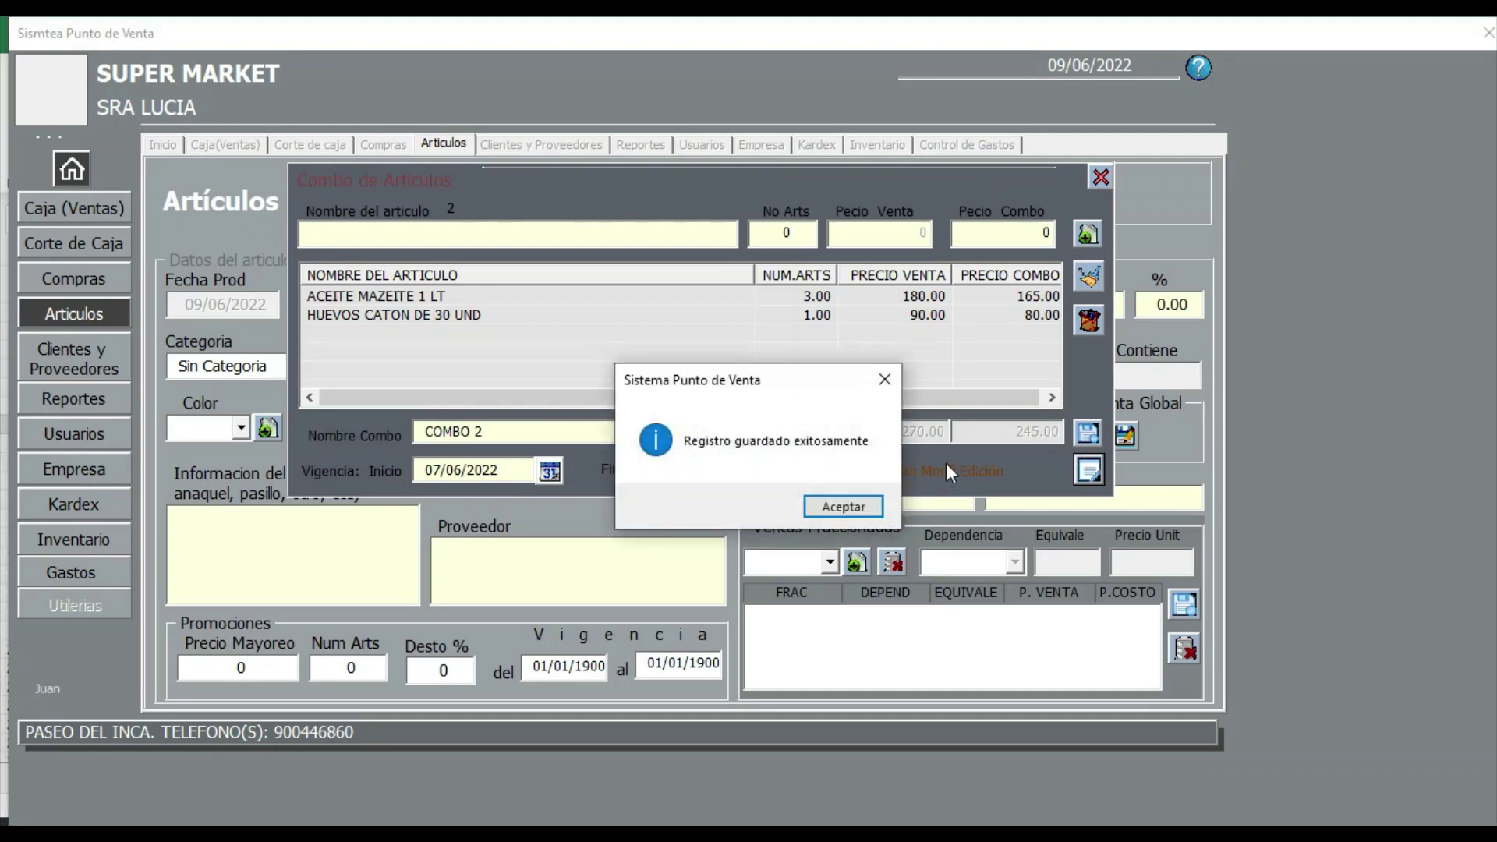
click(845, 509)
Reload COMBO 2 from the existing combos to check its final validity date, and clear the combo form.
click(1090, 322)
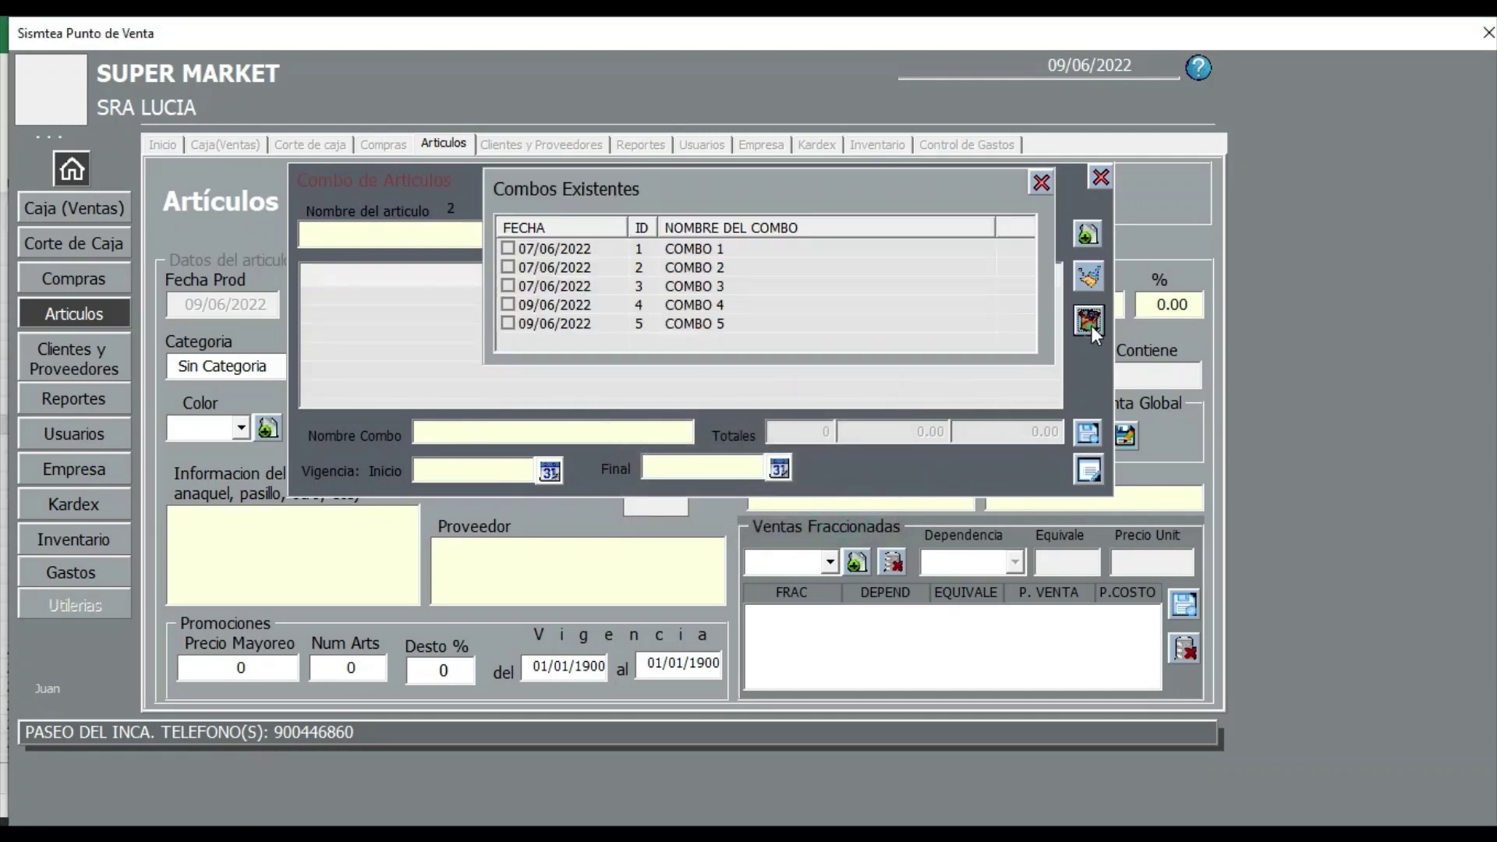
click(718, 271)
double_click(764, 268)
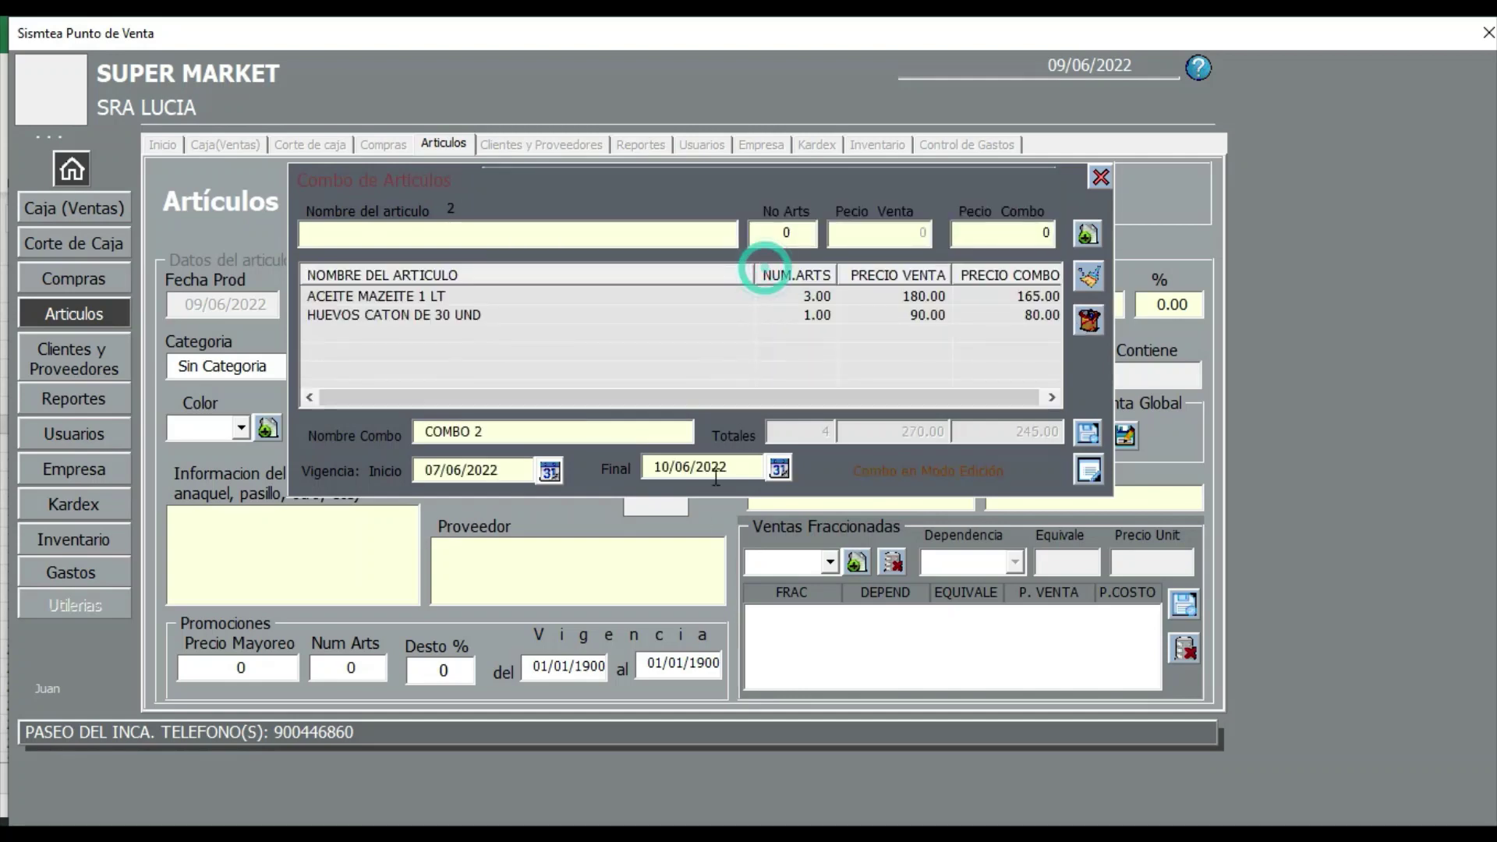
click(653, 468)
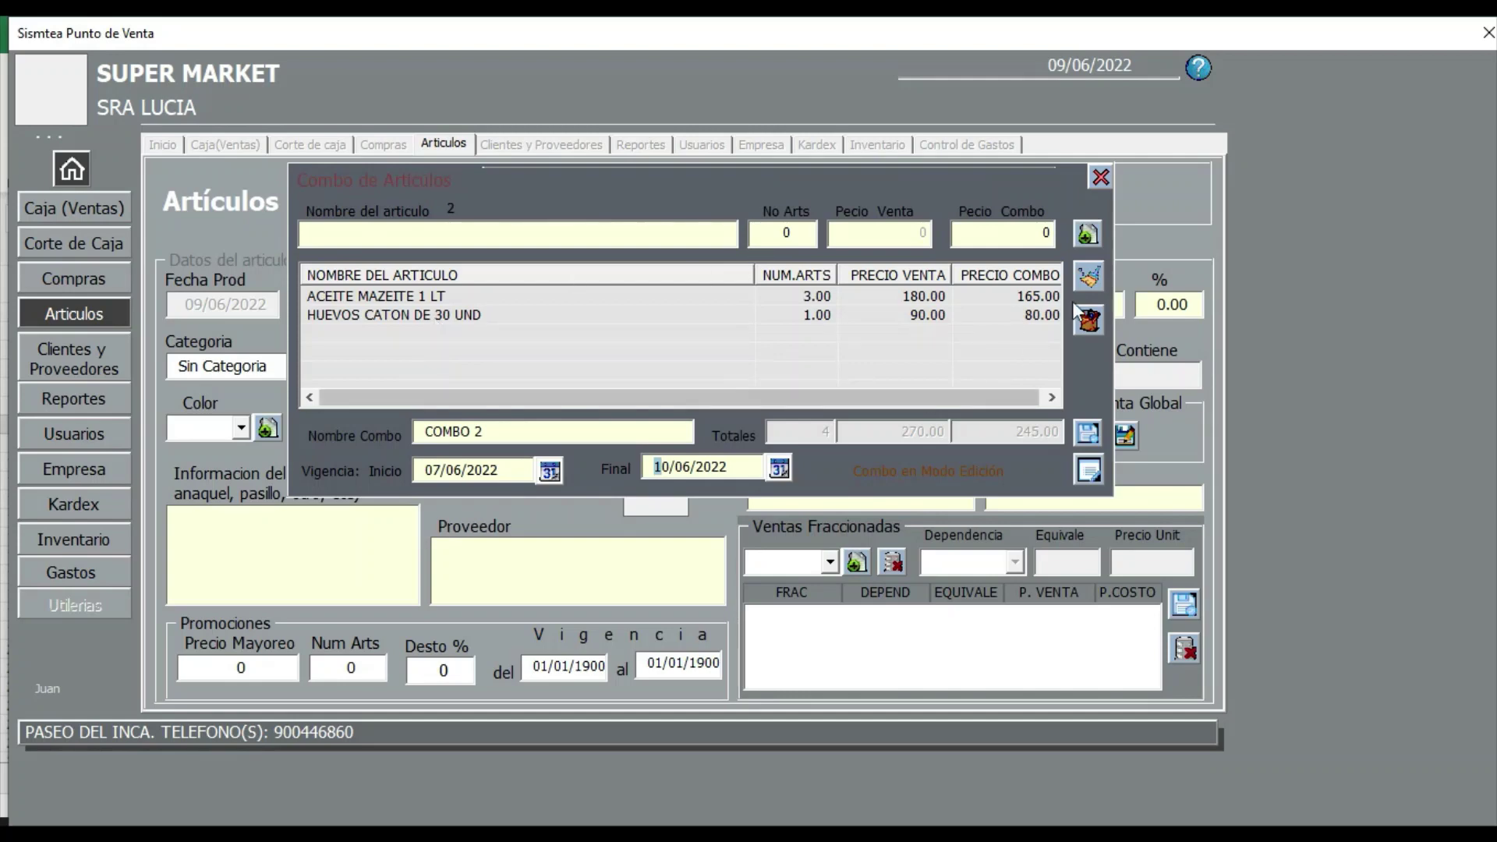
click(1089, 279)
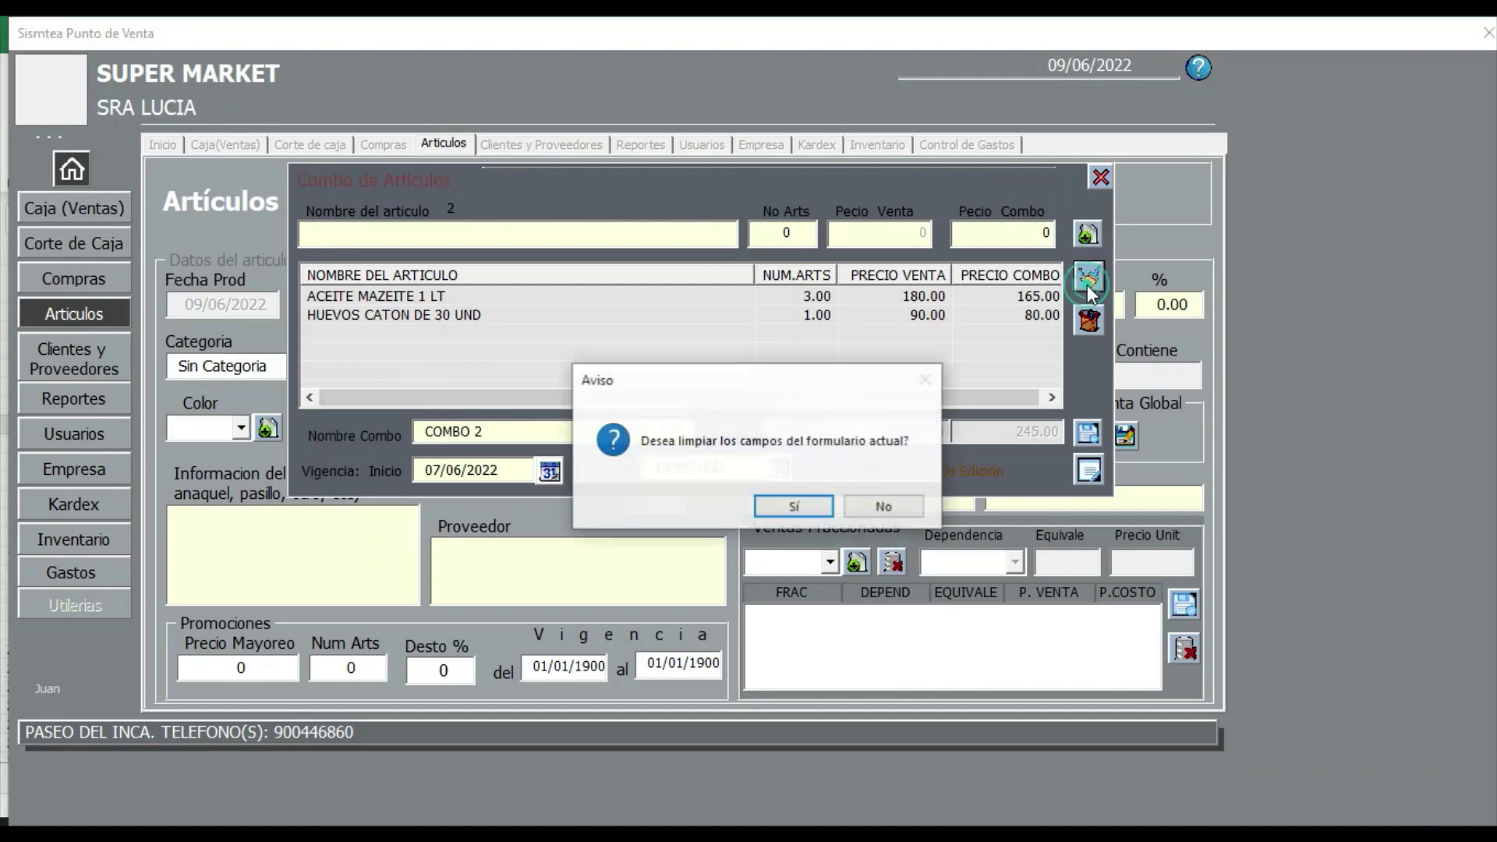
click(817, 512)
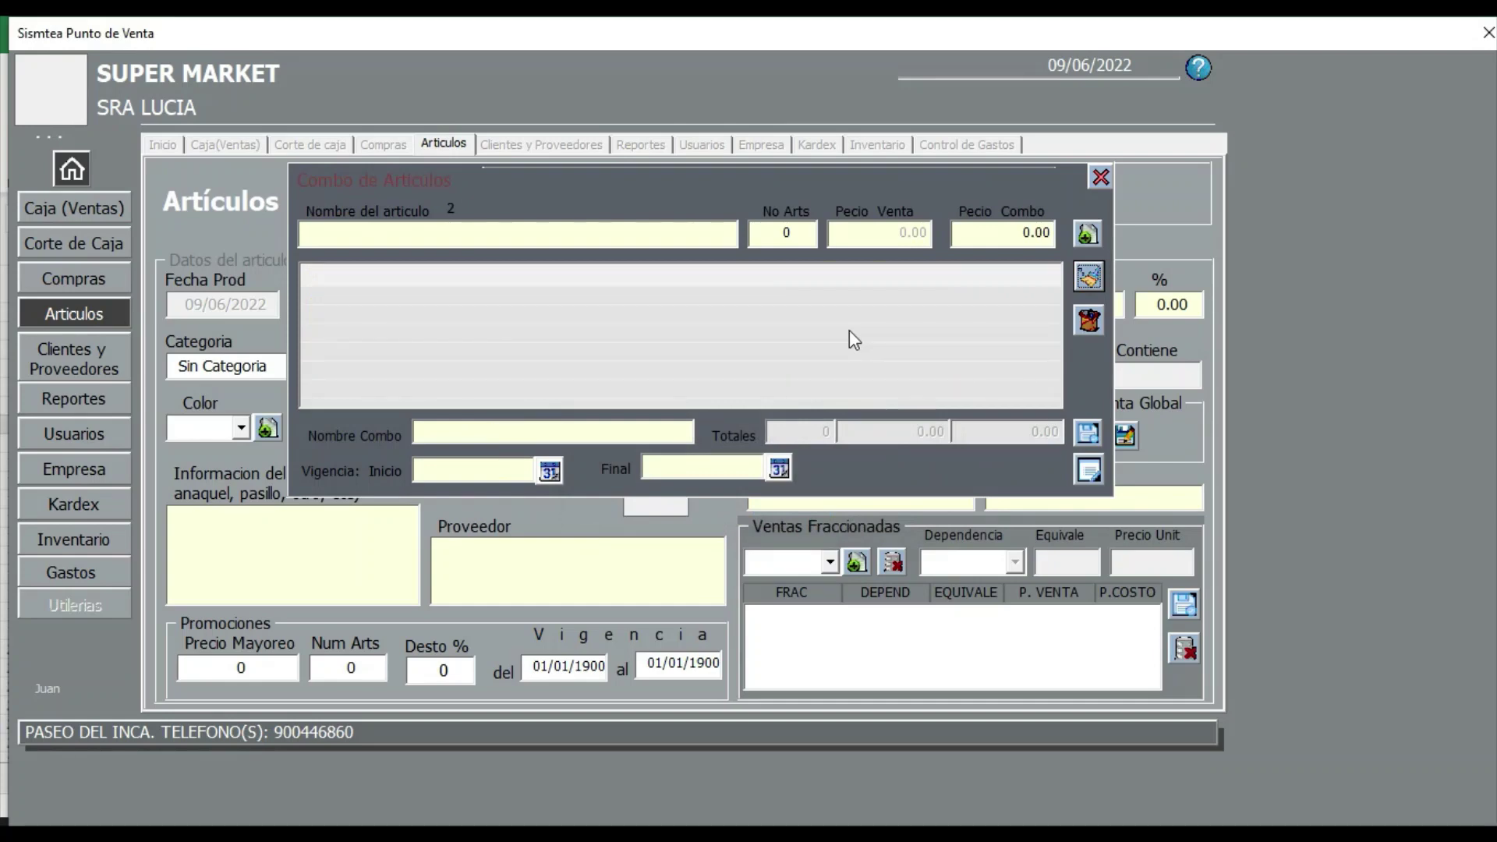
Close the combo form and review point 2, the Combo button in Caja(Ventas), in the Contenido.txt notes in Notepad.
click(1098, 179)
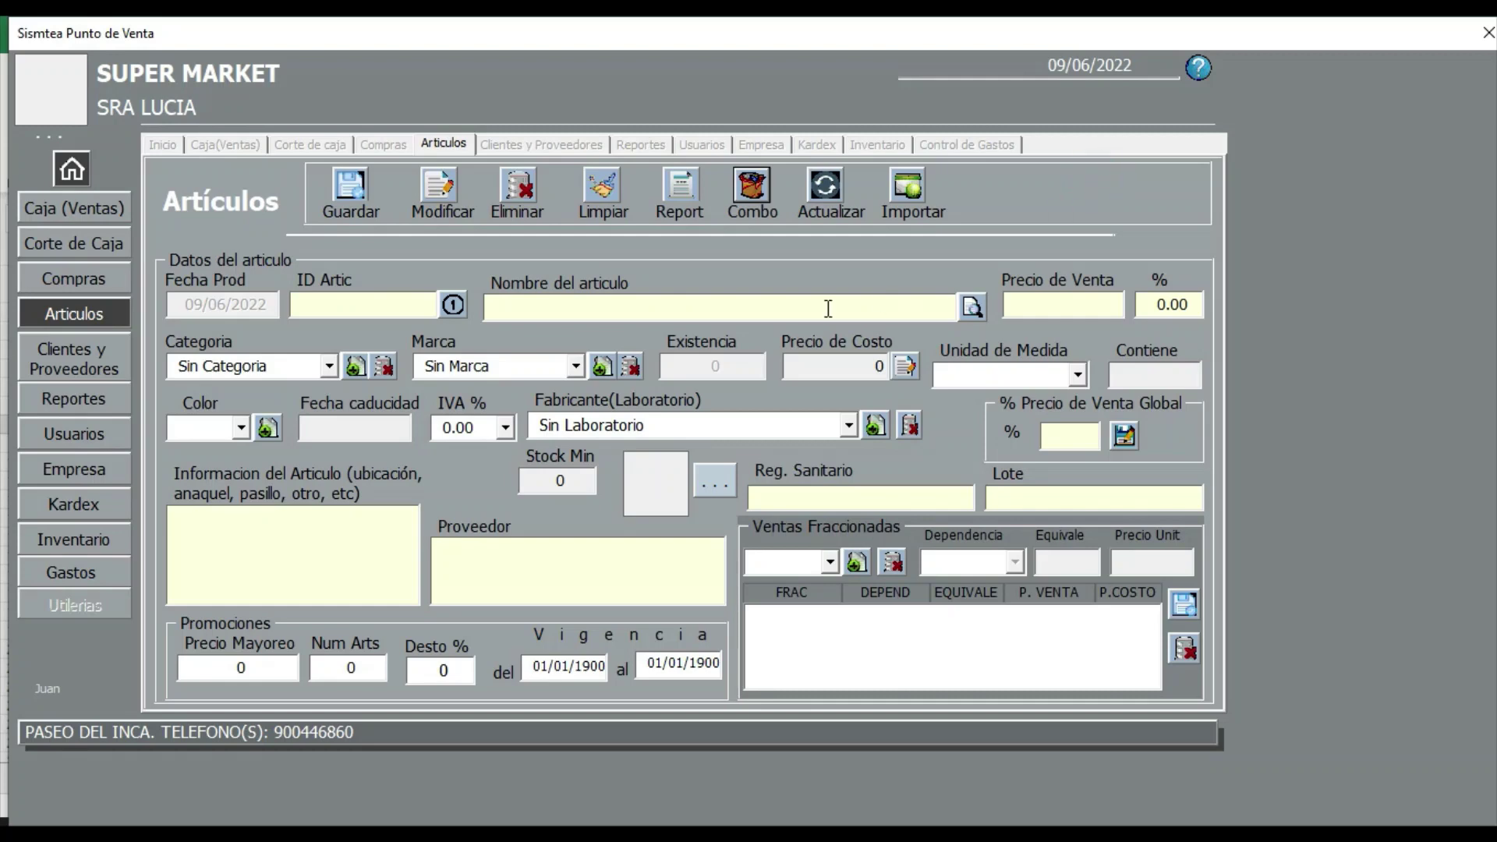
key(alt+Tab)
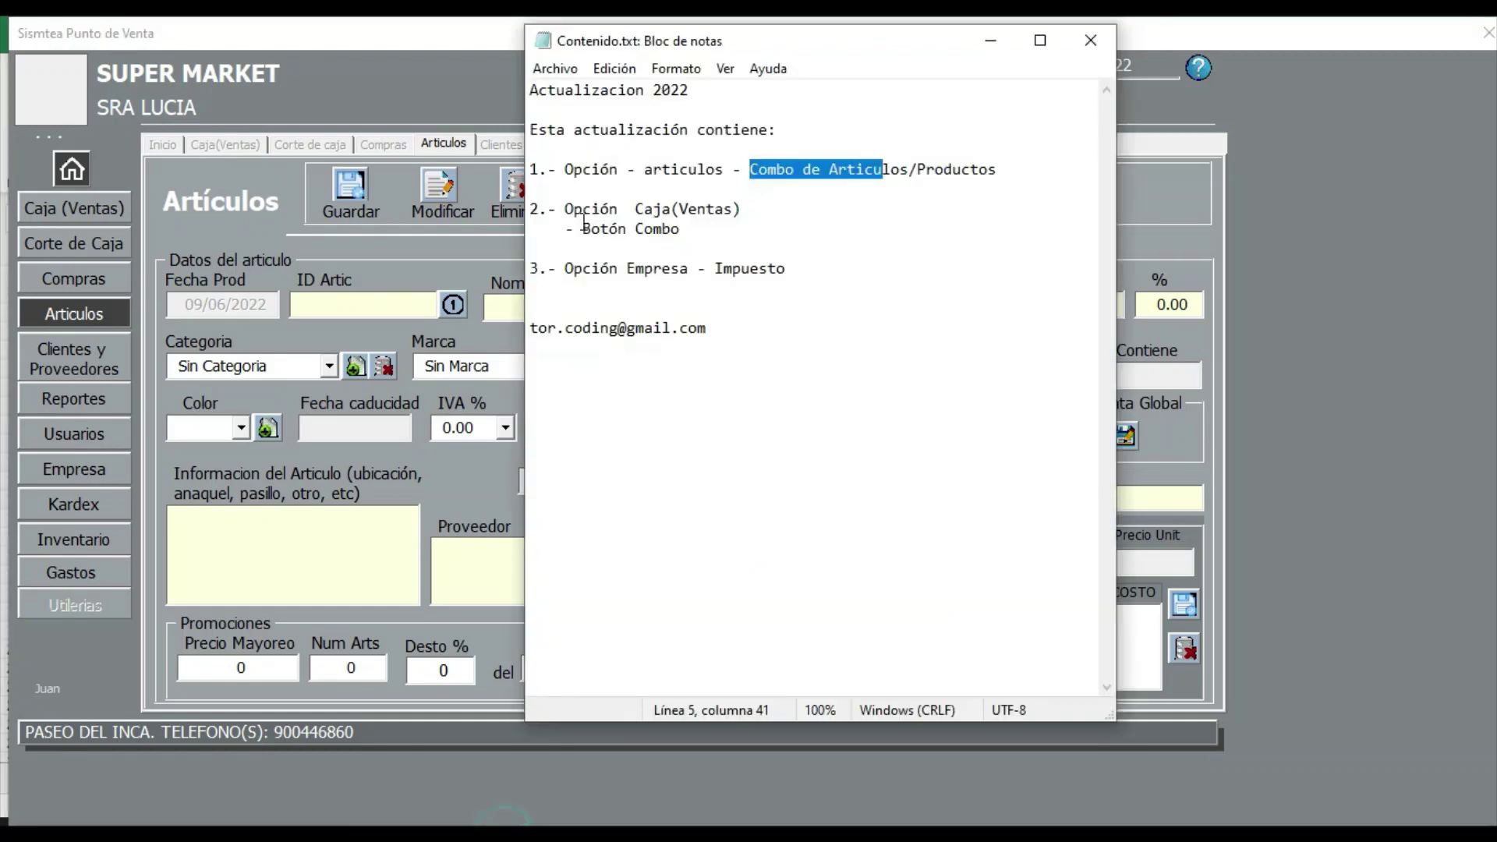
drag(565, 209, 689, 230)
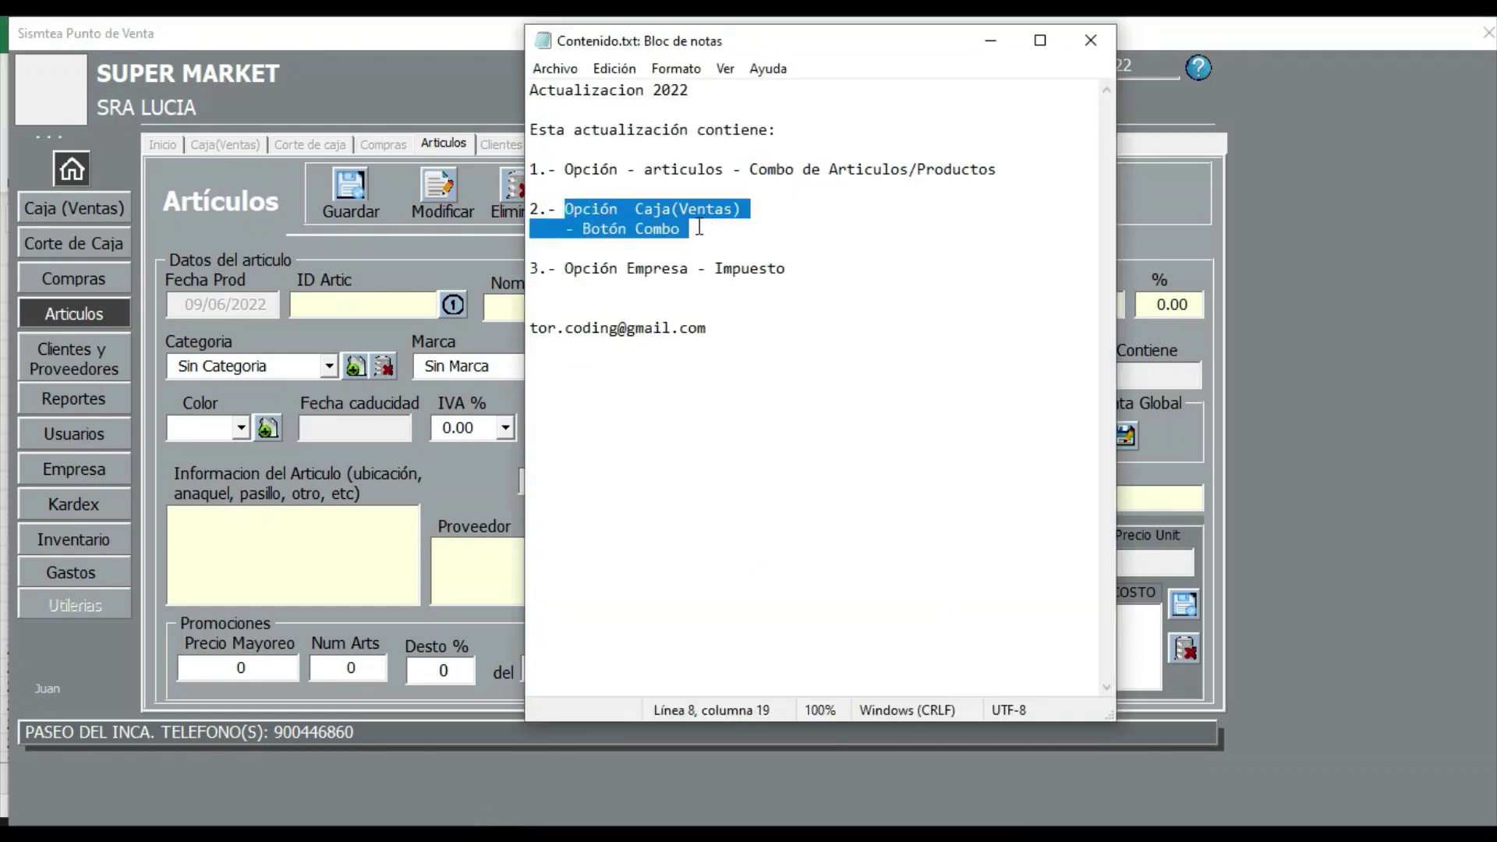
click(260, 174)
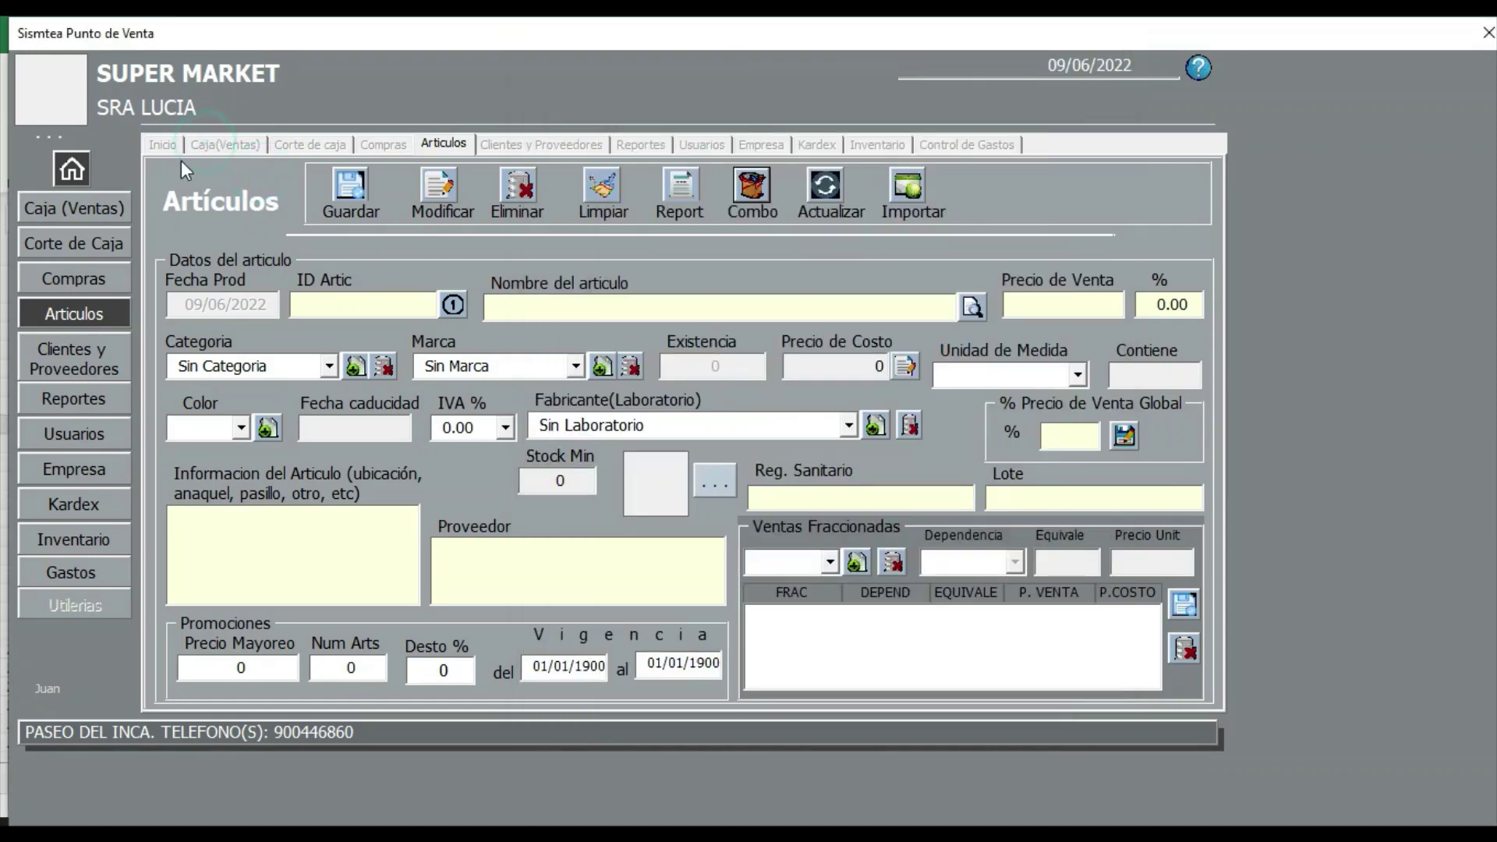
Return to the point-of-sale system and add COMBO 1 to a new sale in Caja (Ventas).
click(90, 248)
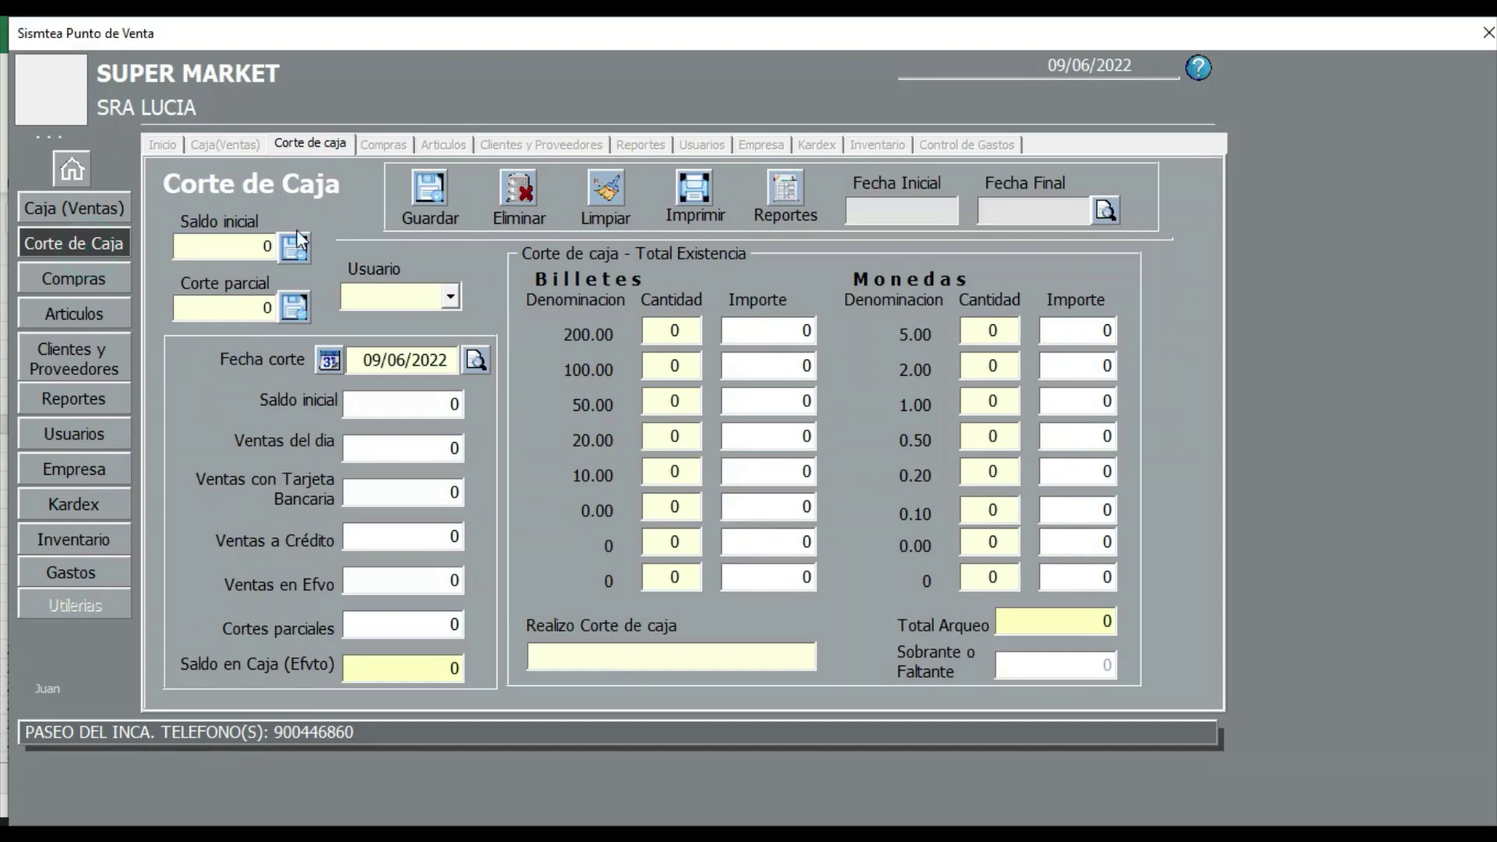
click(62, 213)
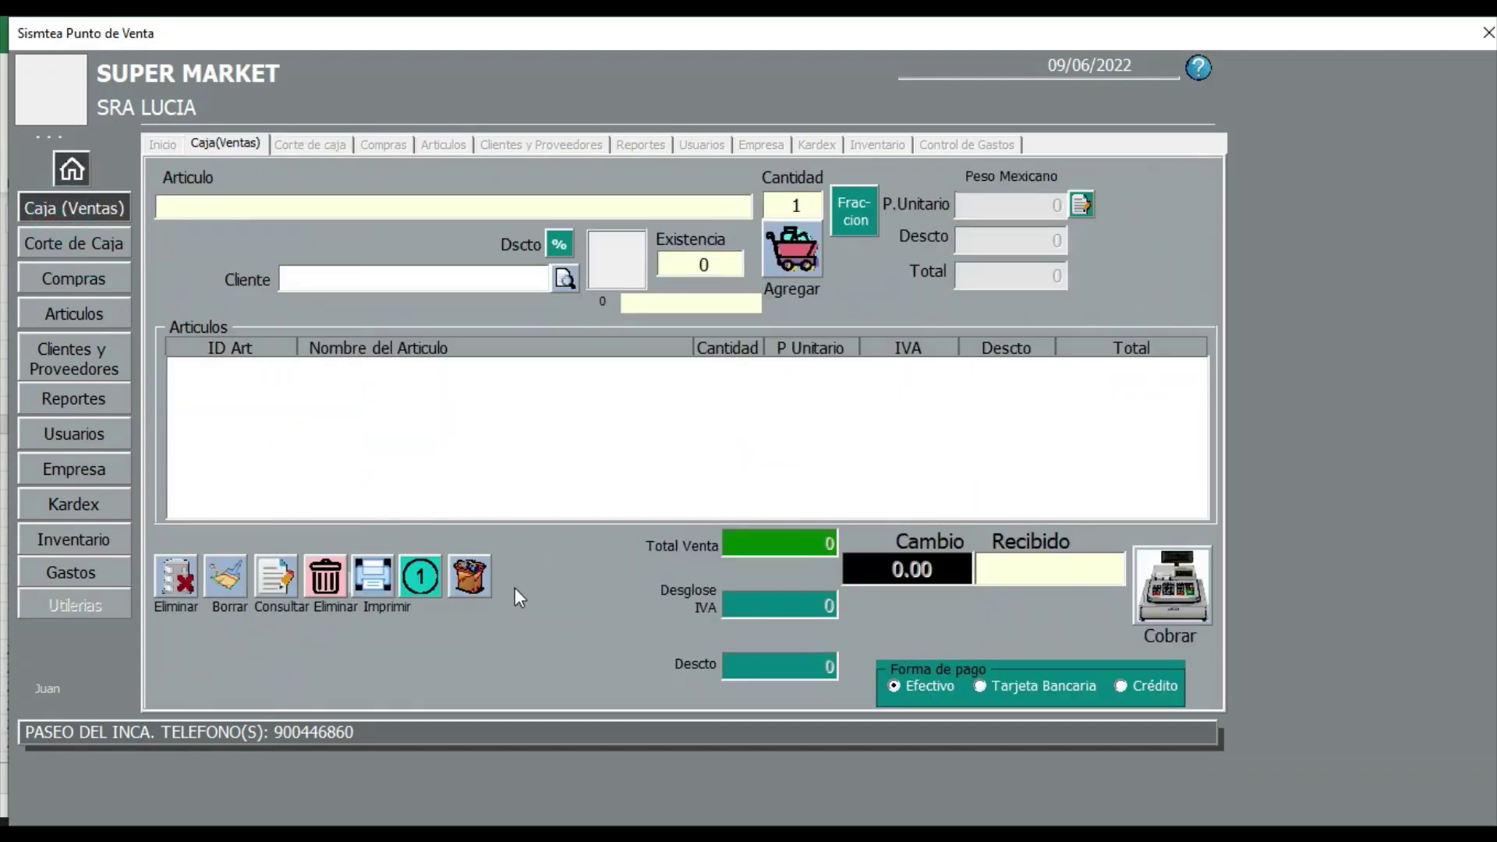
click(476, 588)
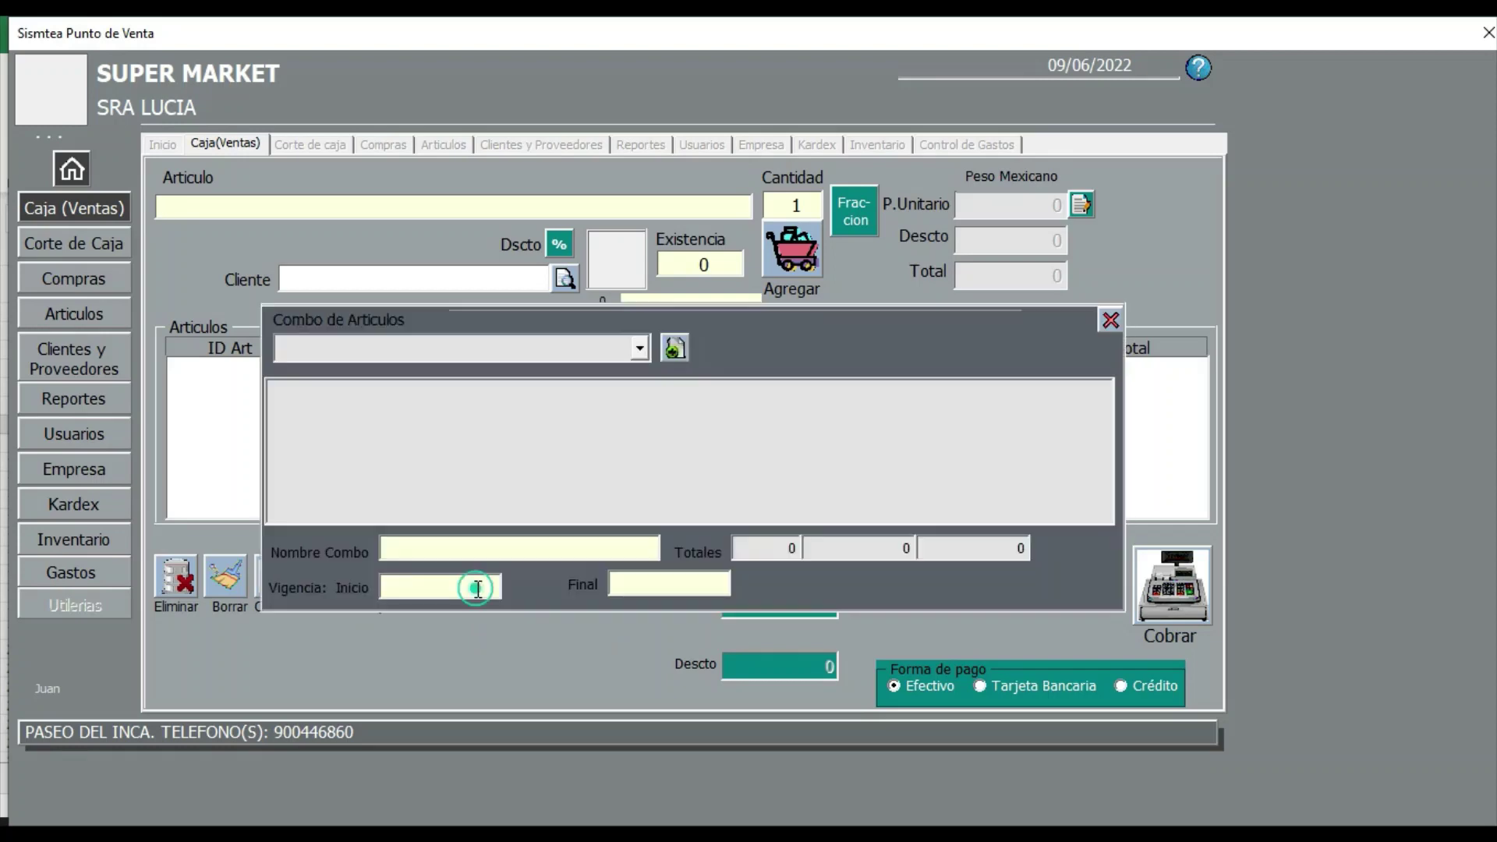
click(639, 350)
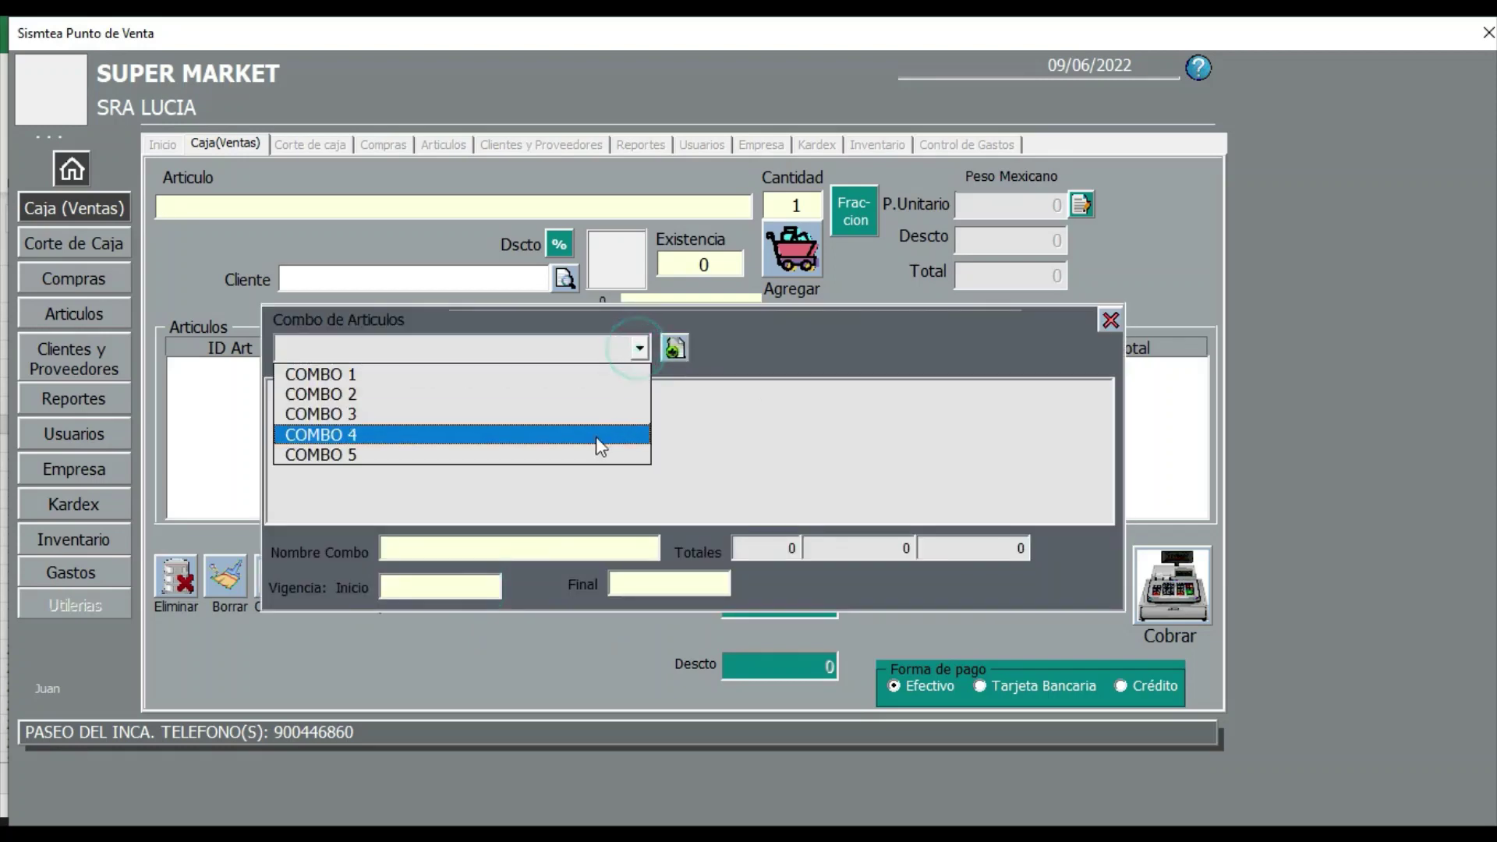
click(561, 379)
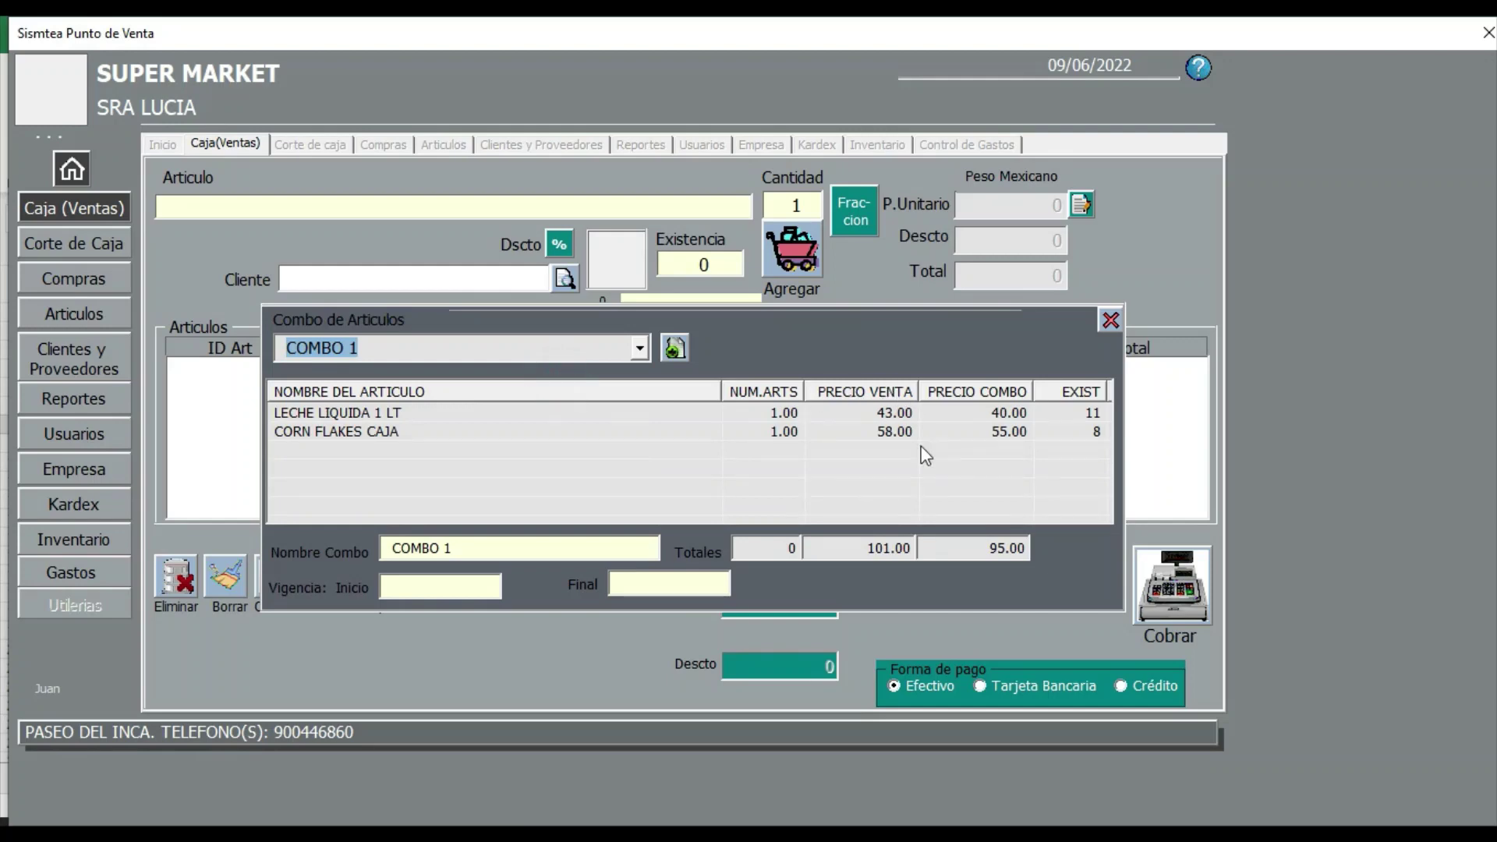
click(482, 581)
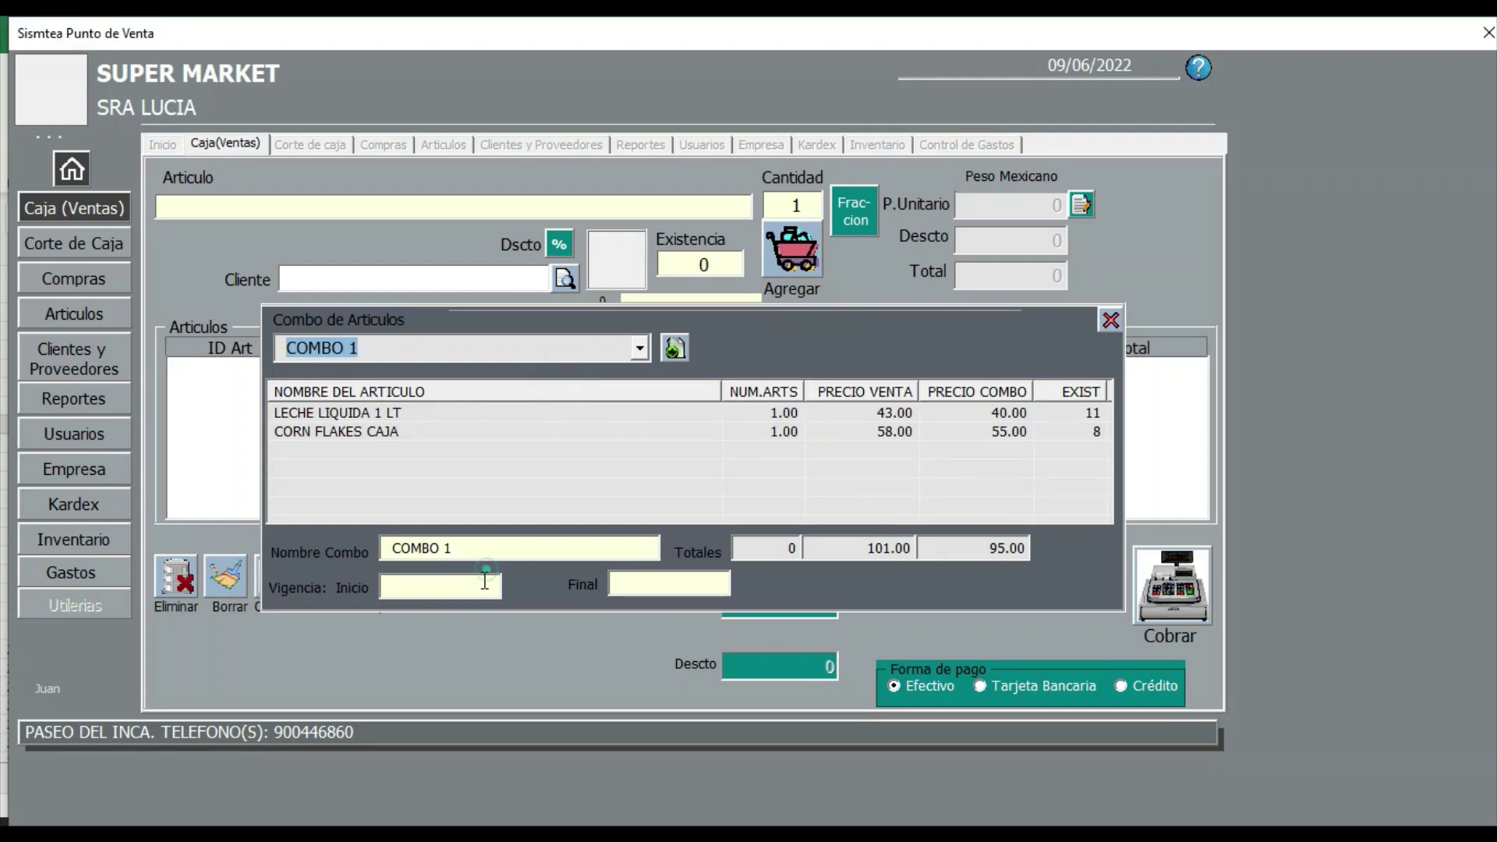
click(652, 584)
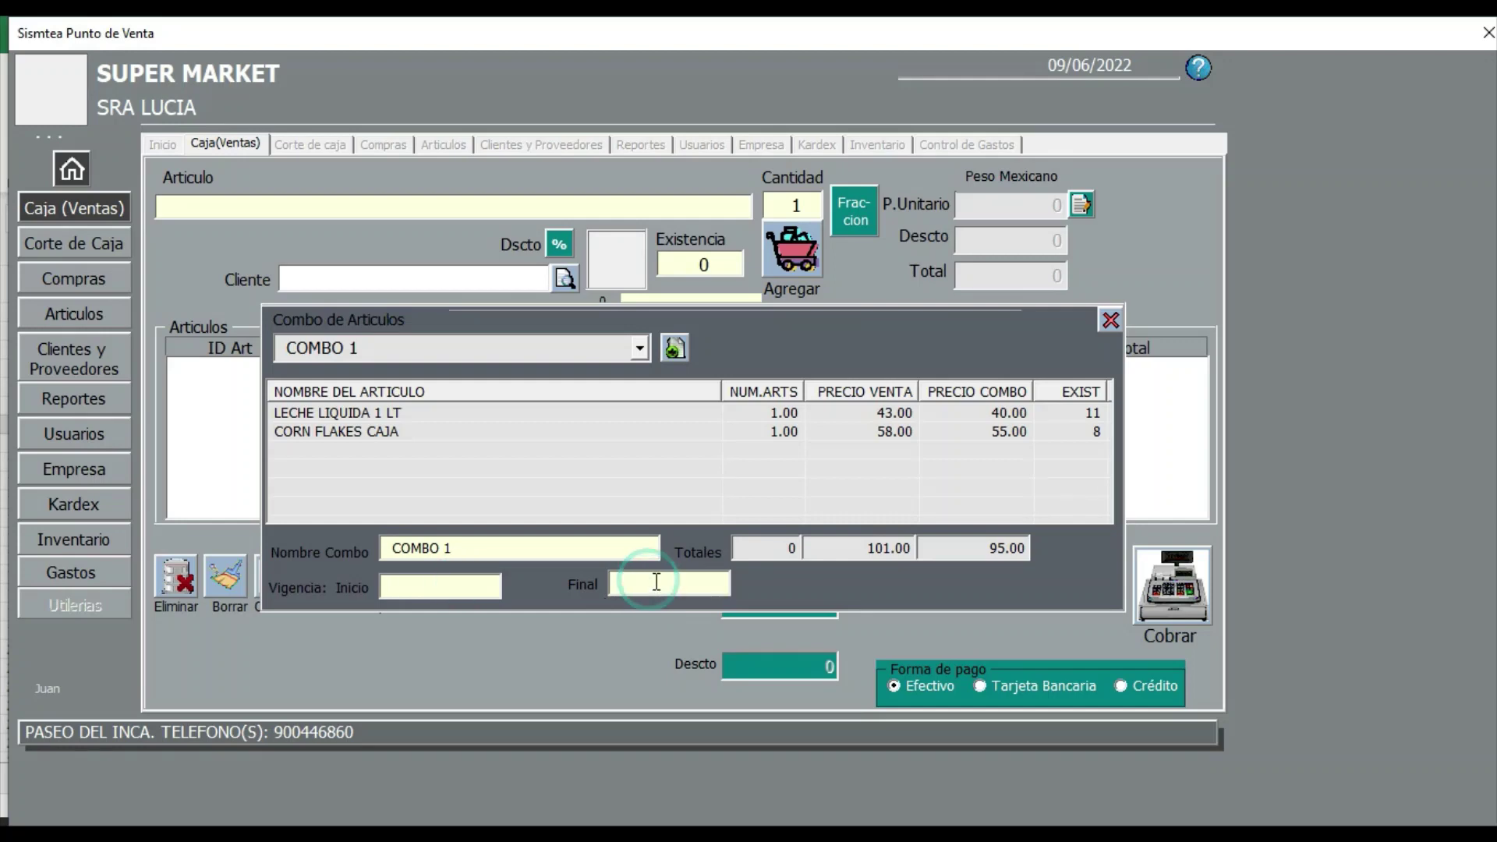
click(675, 349)
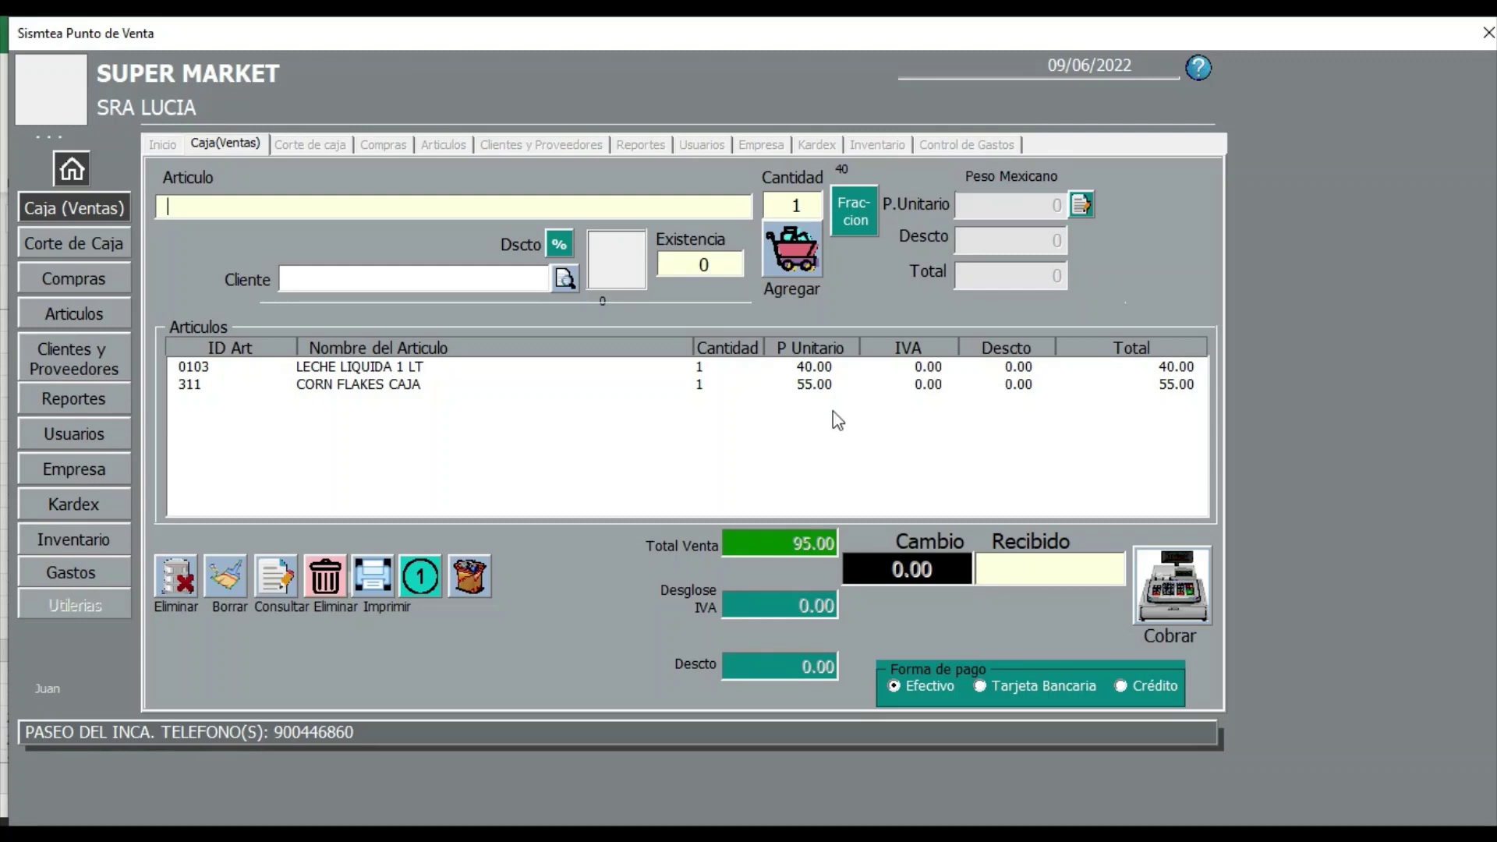
Add COMBO 3 to the current sale from the article combos.
click(470, 576)
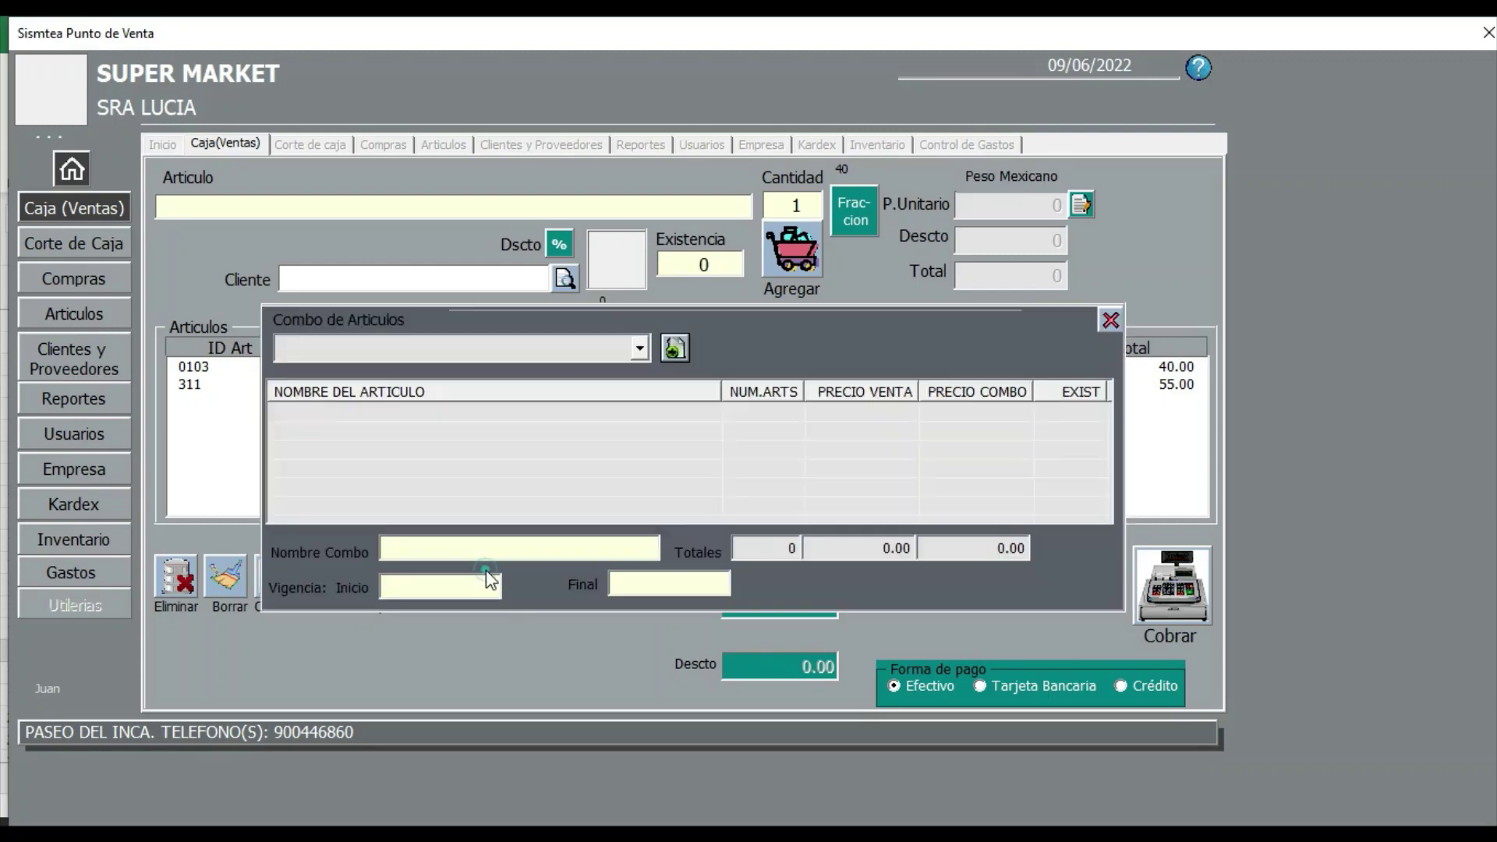
click(638, 348)
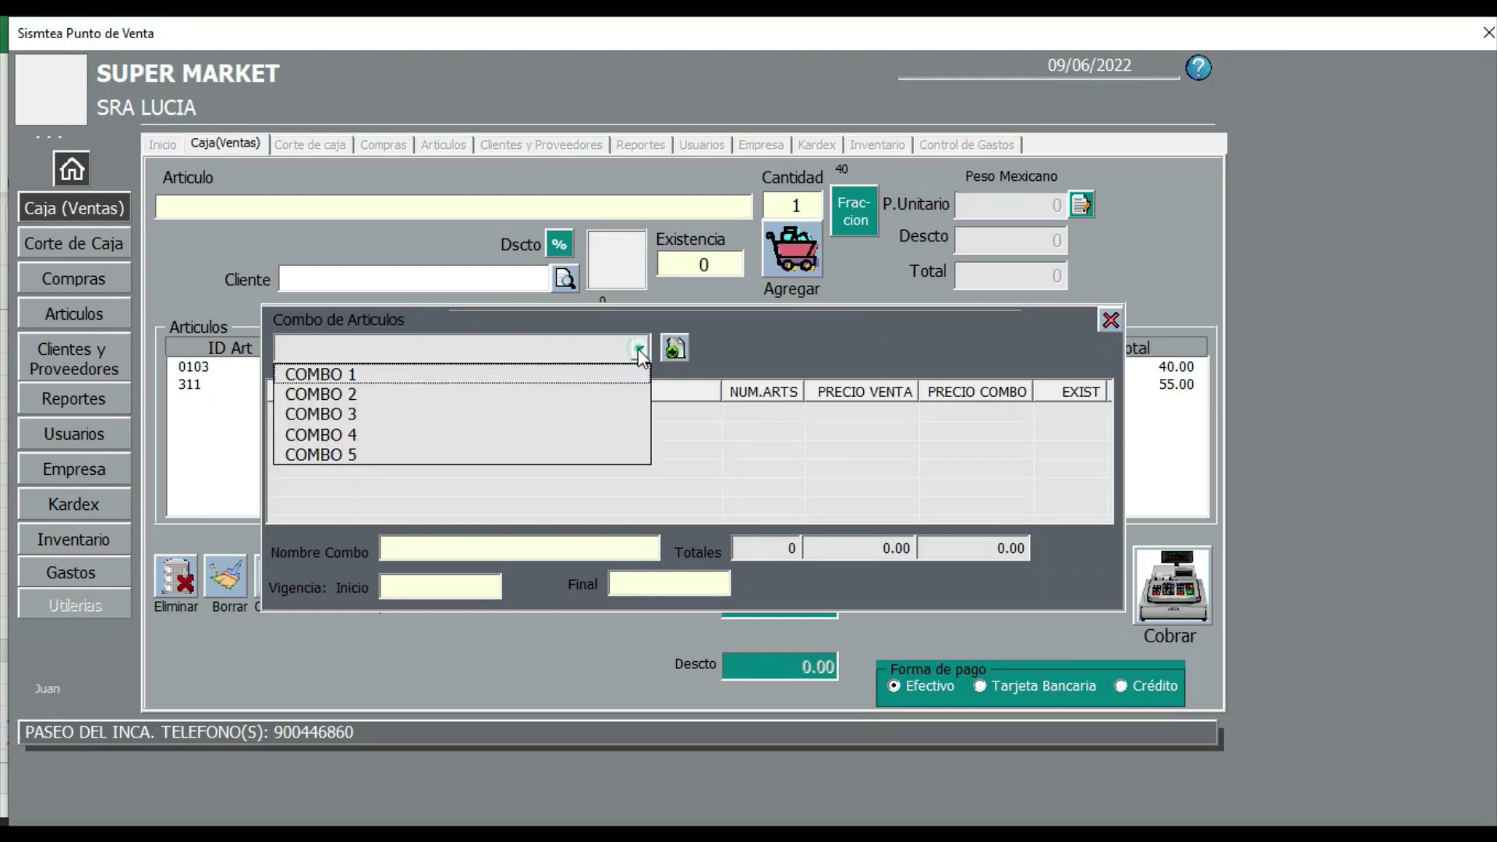
click(360, 414)
click(678, 348)
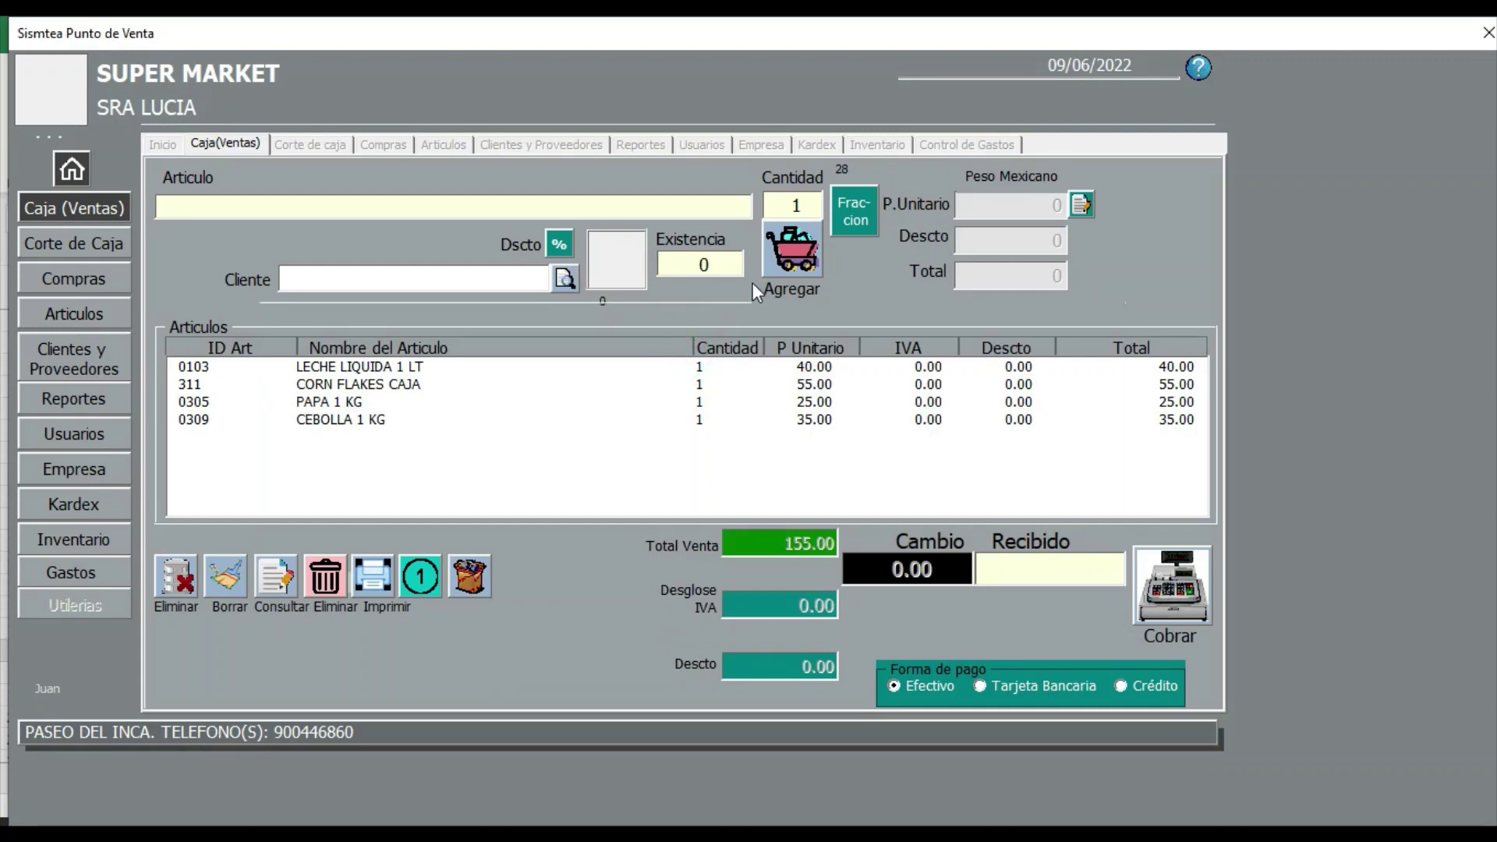
Add COMBO 5 to the sale and check the aspirin quantity on its sale line.
click(485, 579)
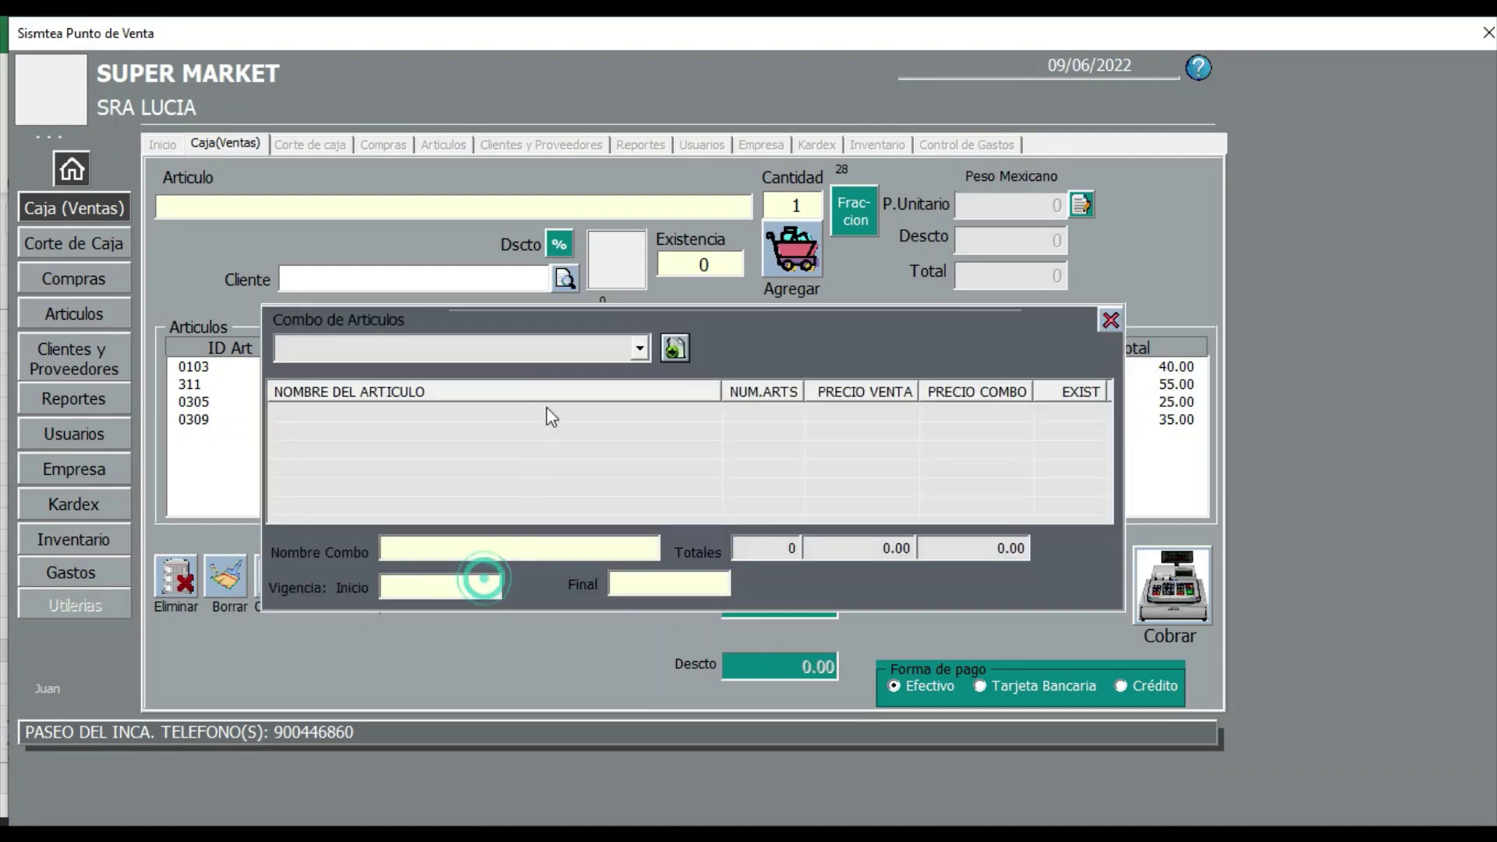
click(638, 350)
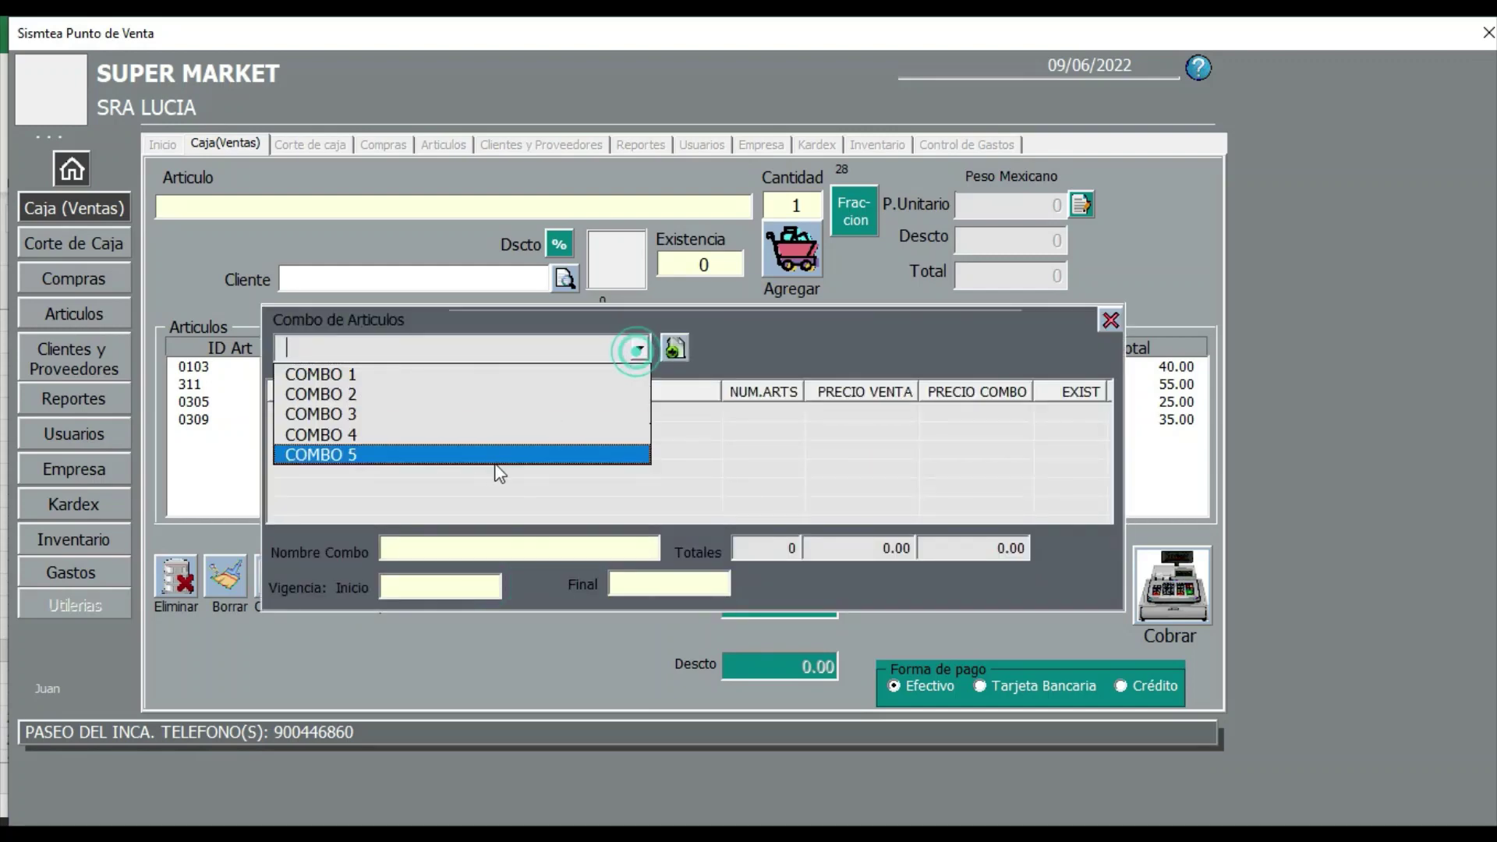
click(420, 451)
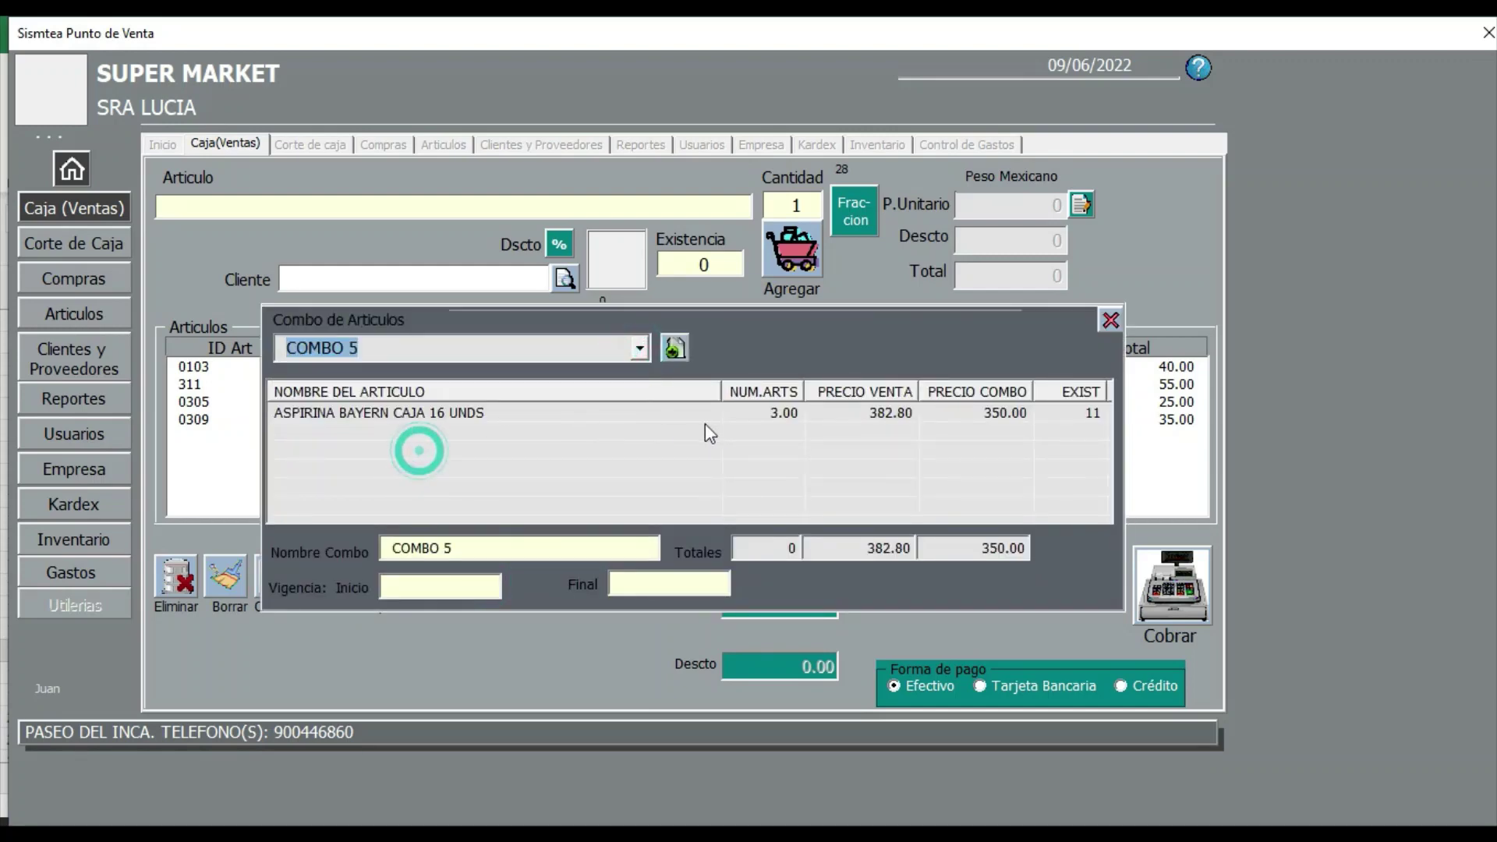
click(772, 414)
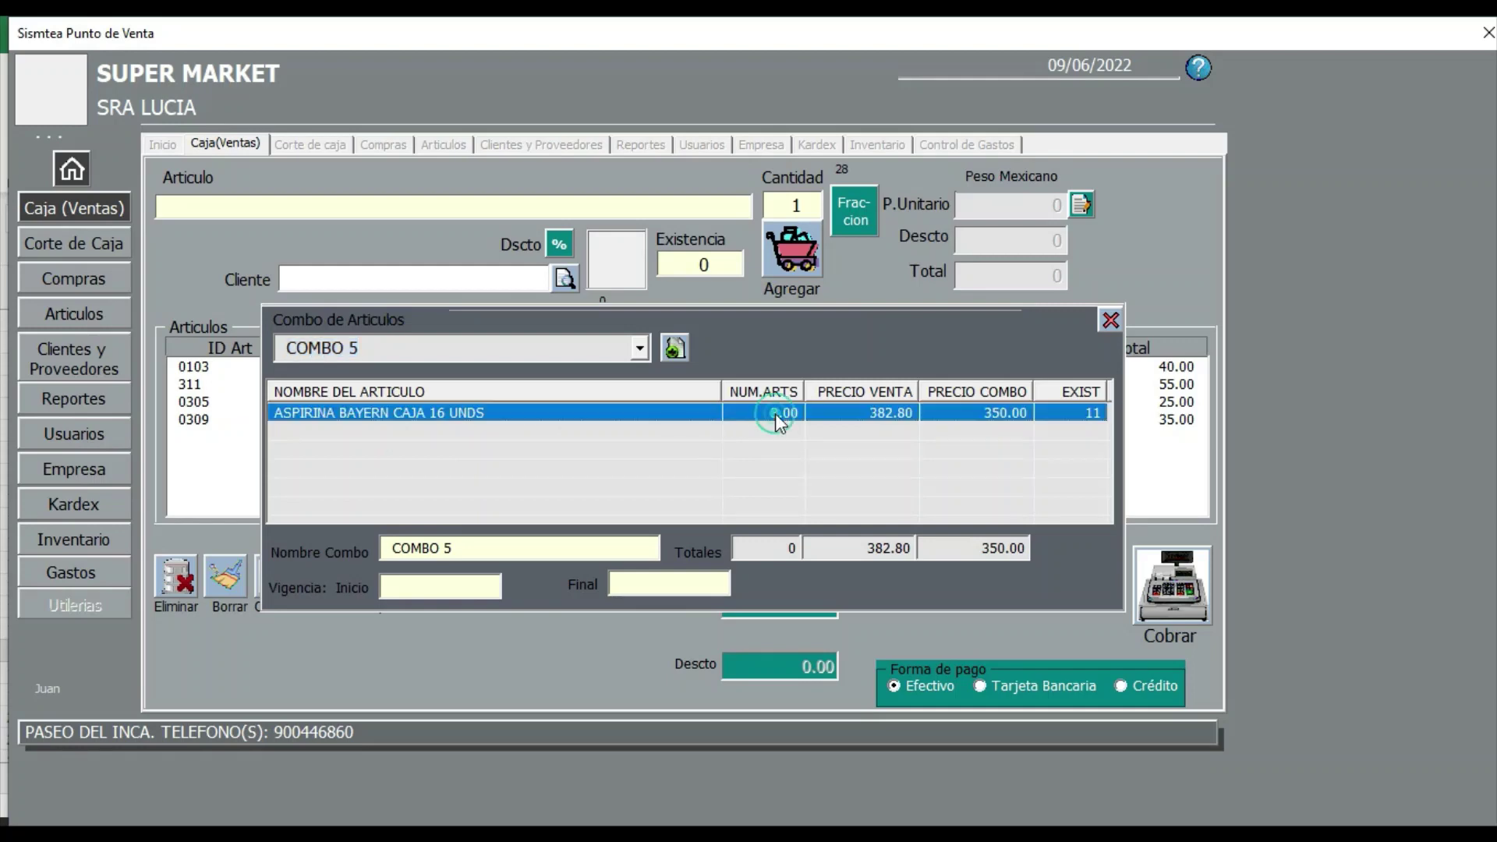
click(675, 349)
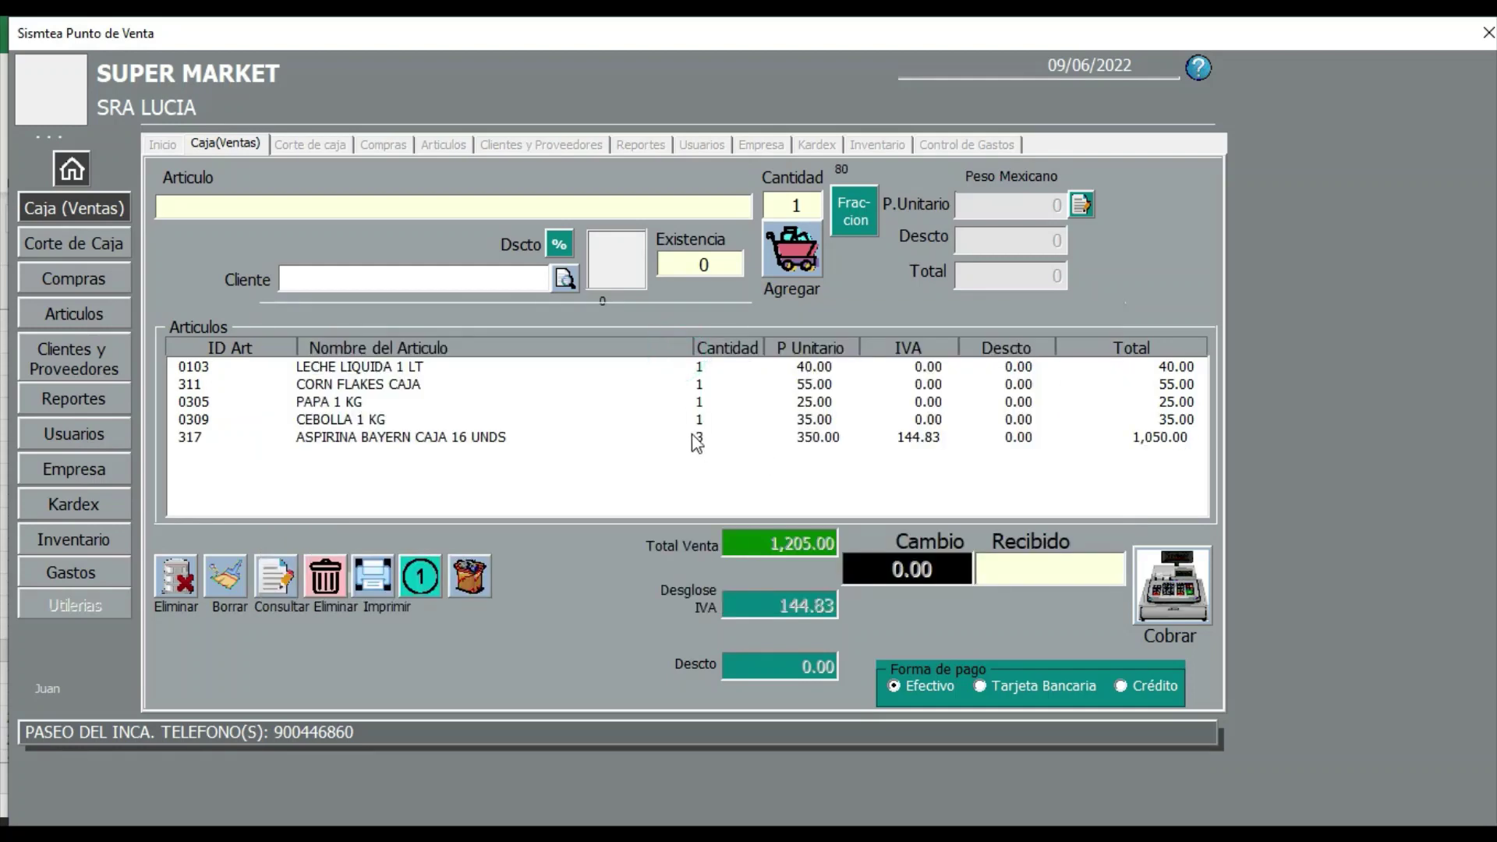
click(699, 439)
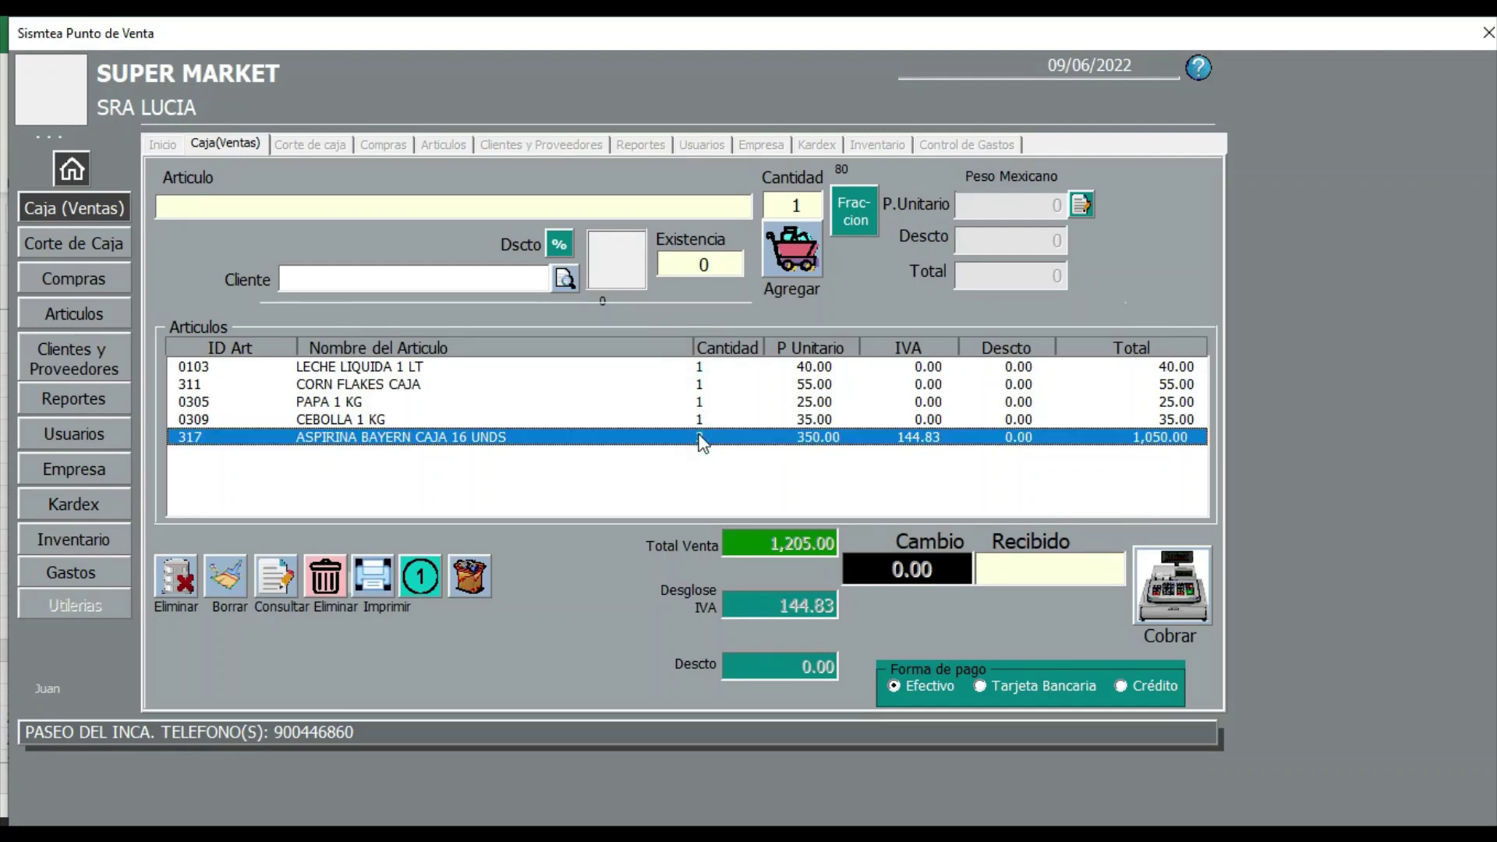
Charge the sale in cash with 1,205.00 received and decline printing the document.
click(1012, 569)
text(05)
click(1199, 596)
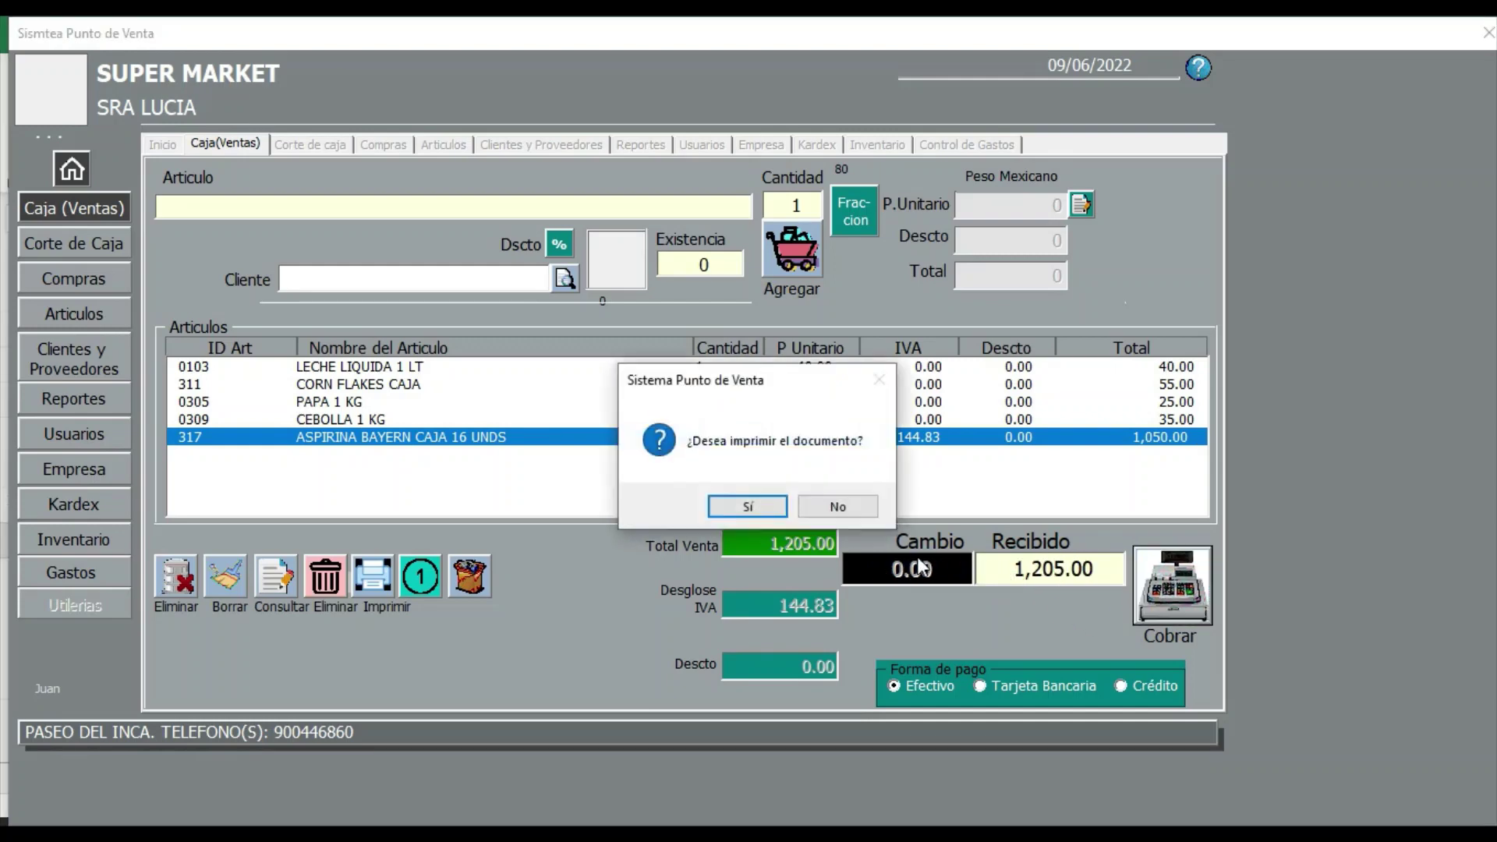
click(820, 506)
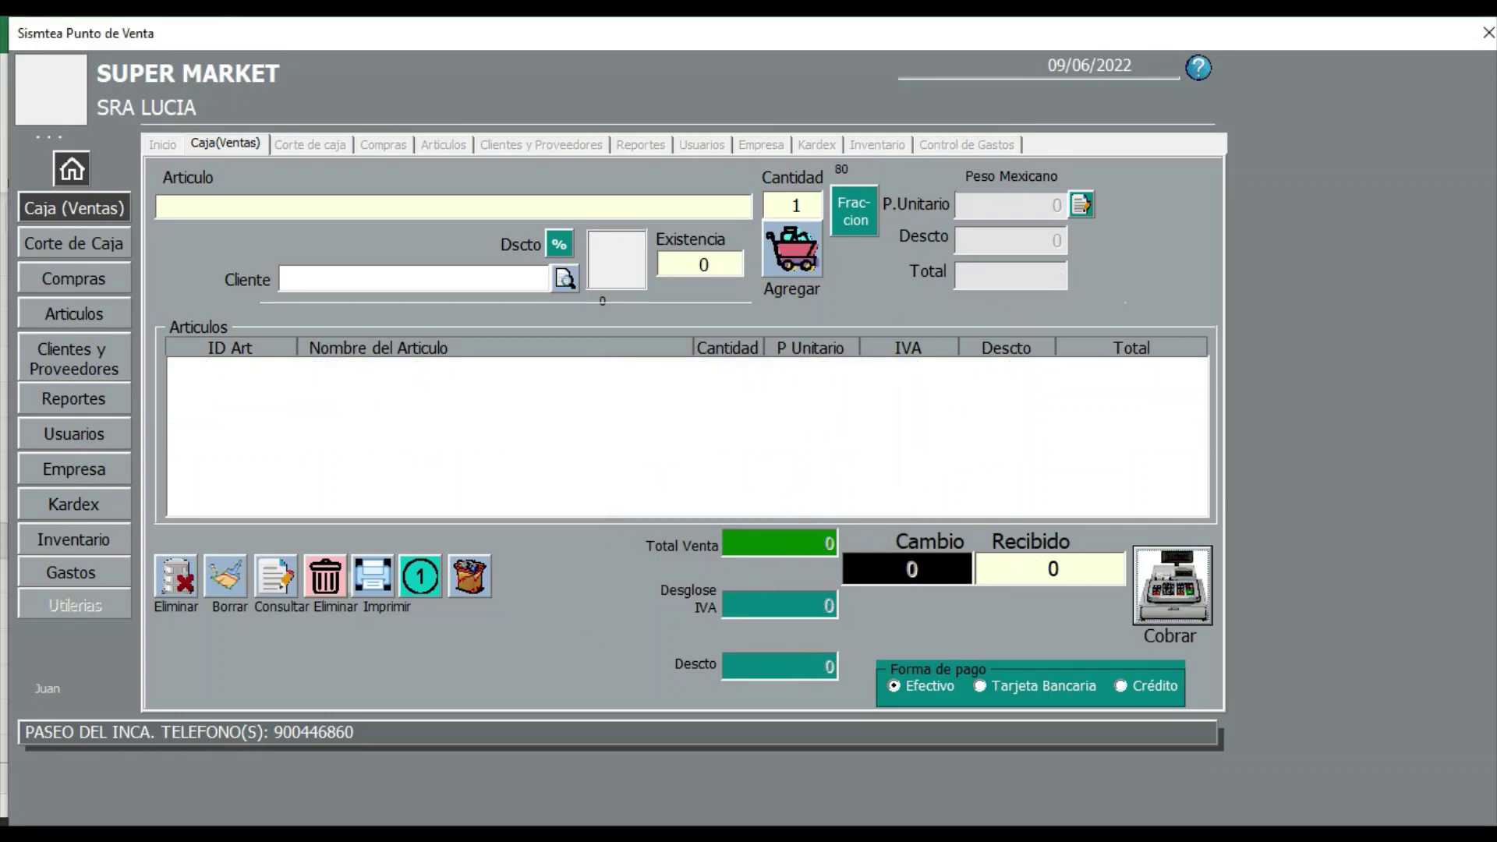
Review point 3, Opción Empresa - Impuesto, in the Contenido.txt notes and locate the IVA label in the company data.
click(511, 822)
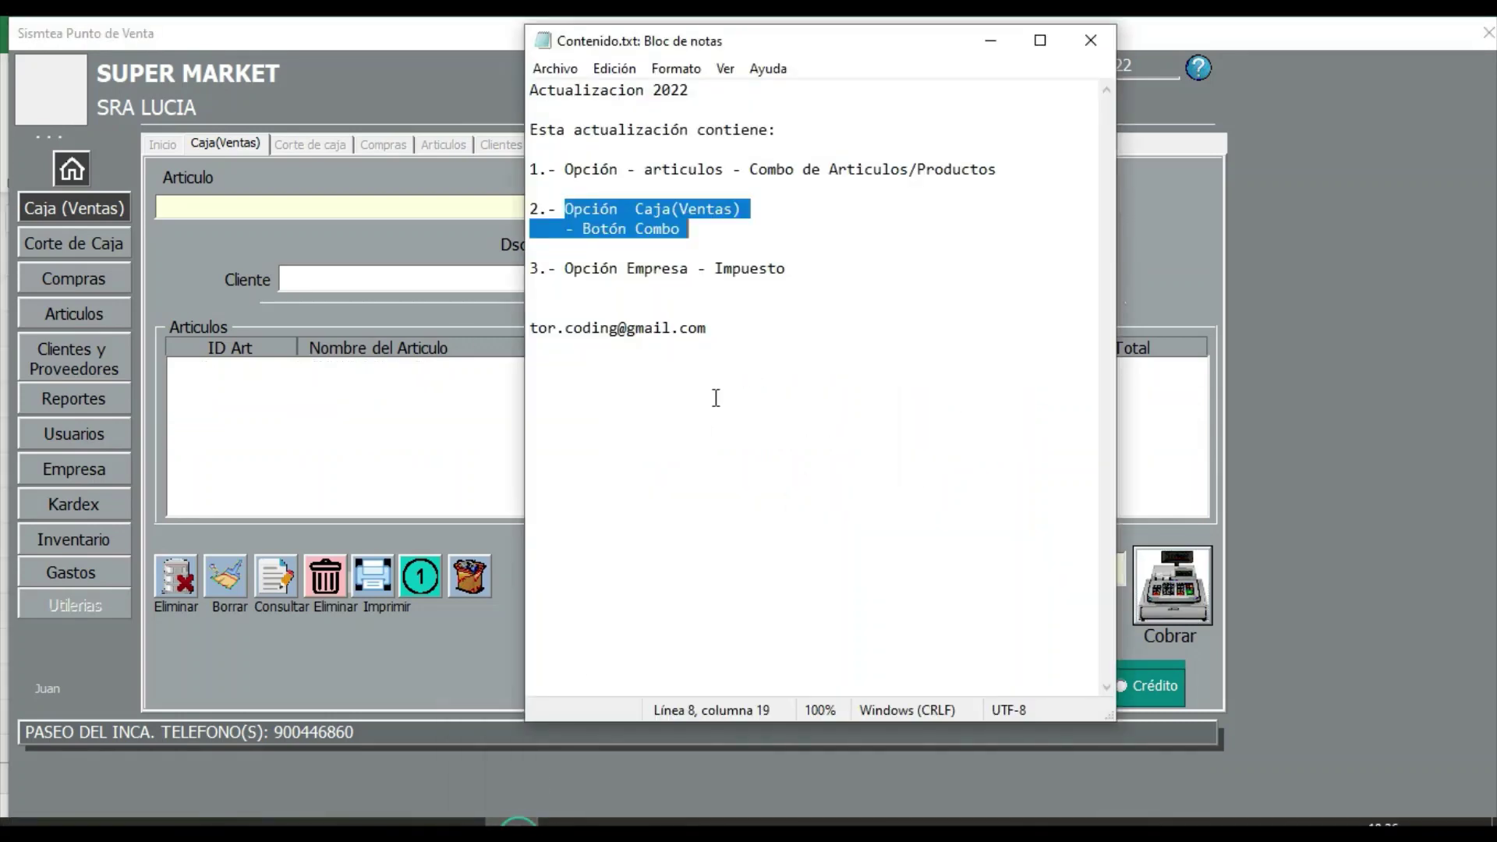
click(626, 269)
click(785, 269)
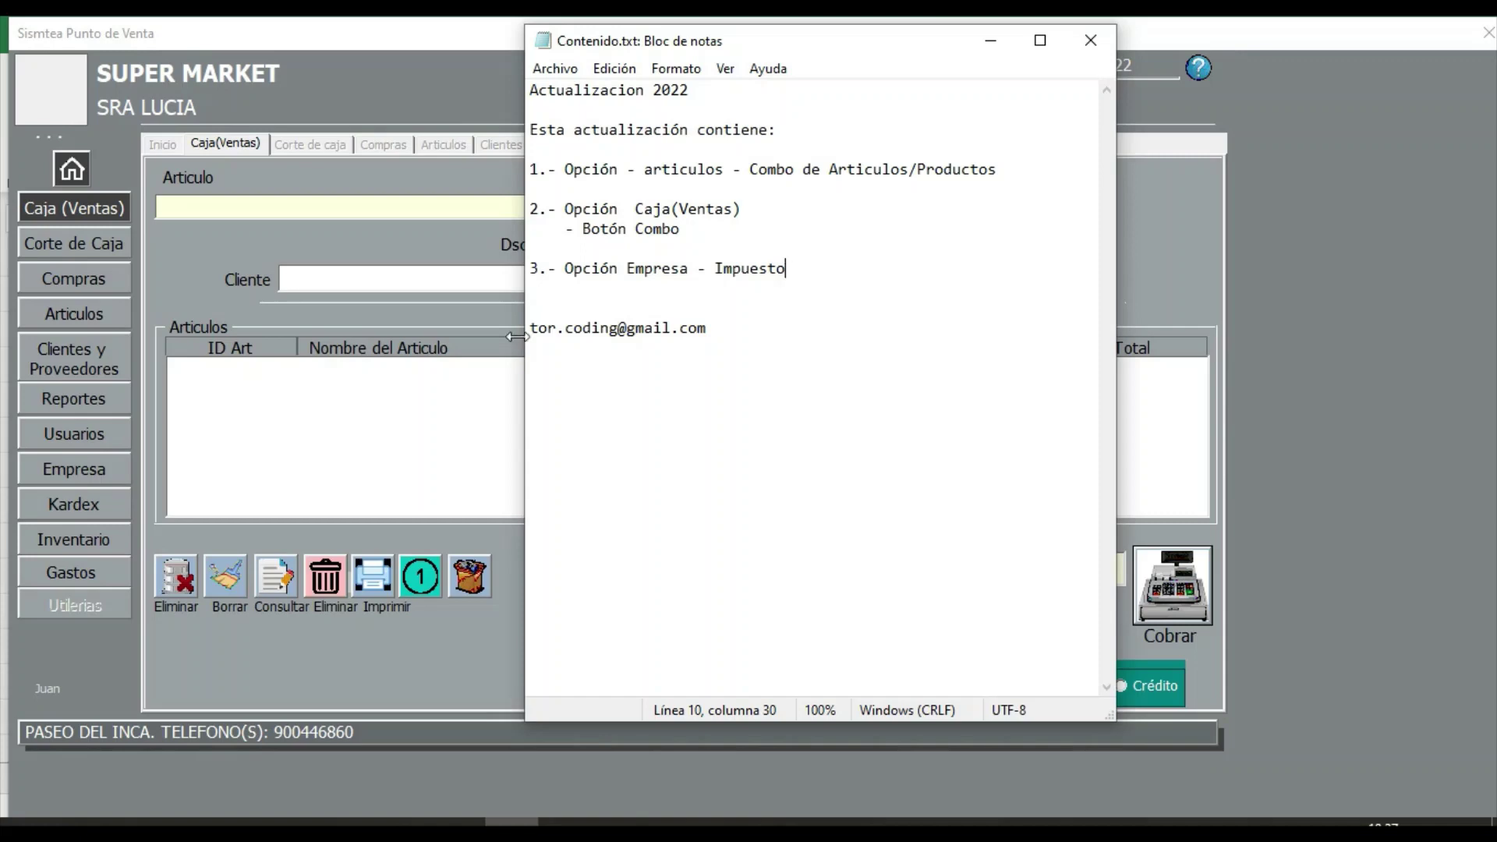
click(93, 472)
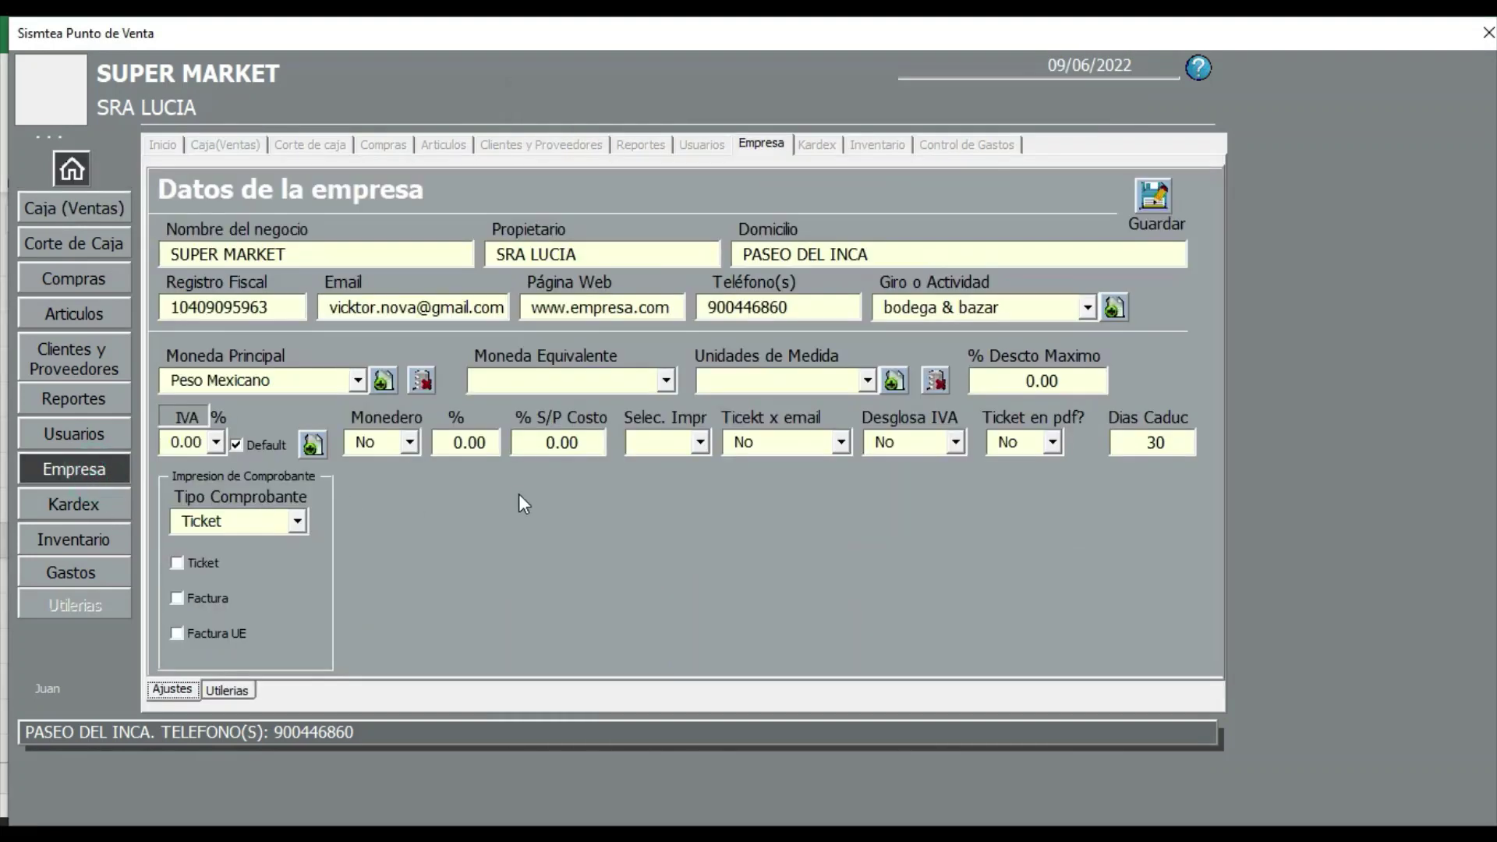
drag(205, 418, 173, 418)
key(alt+Tab)
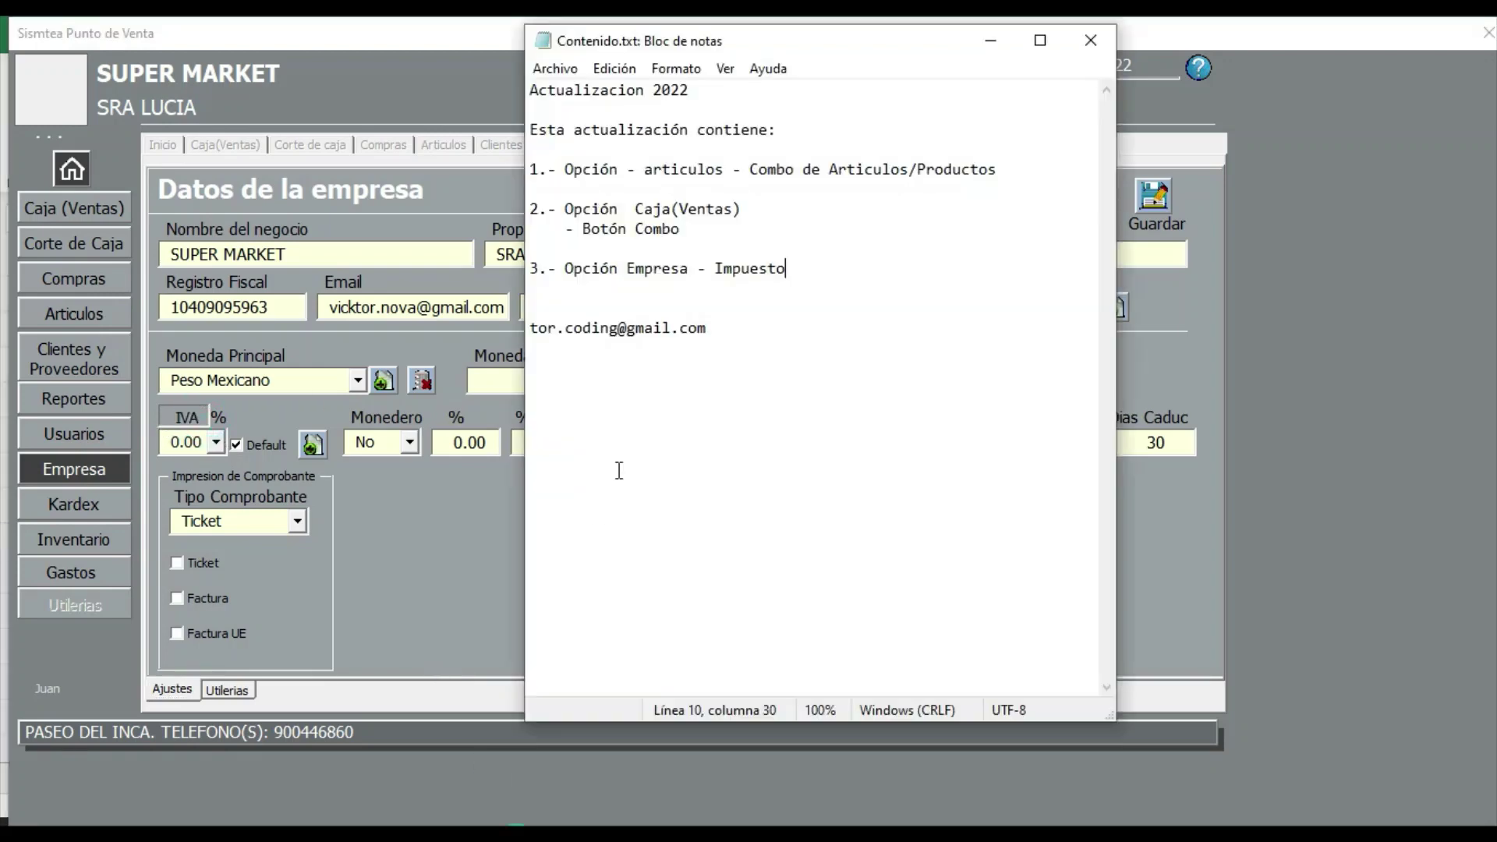
click(750, 270)
Rename the IVA tax label in the company data as IGV and save the record.
click(202, 414)
drag(202, 415, 173, 412)
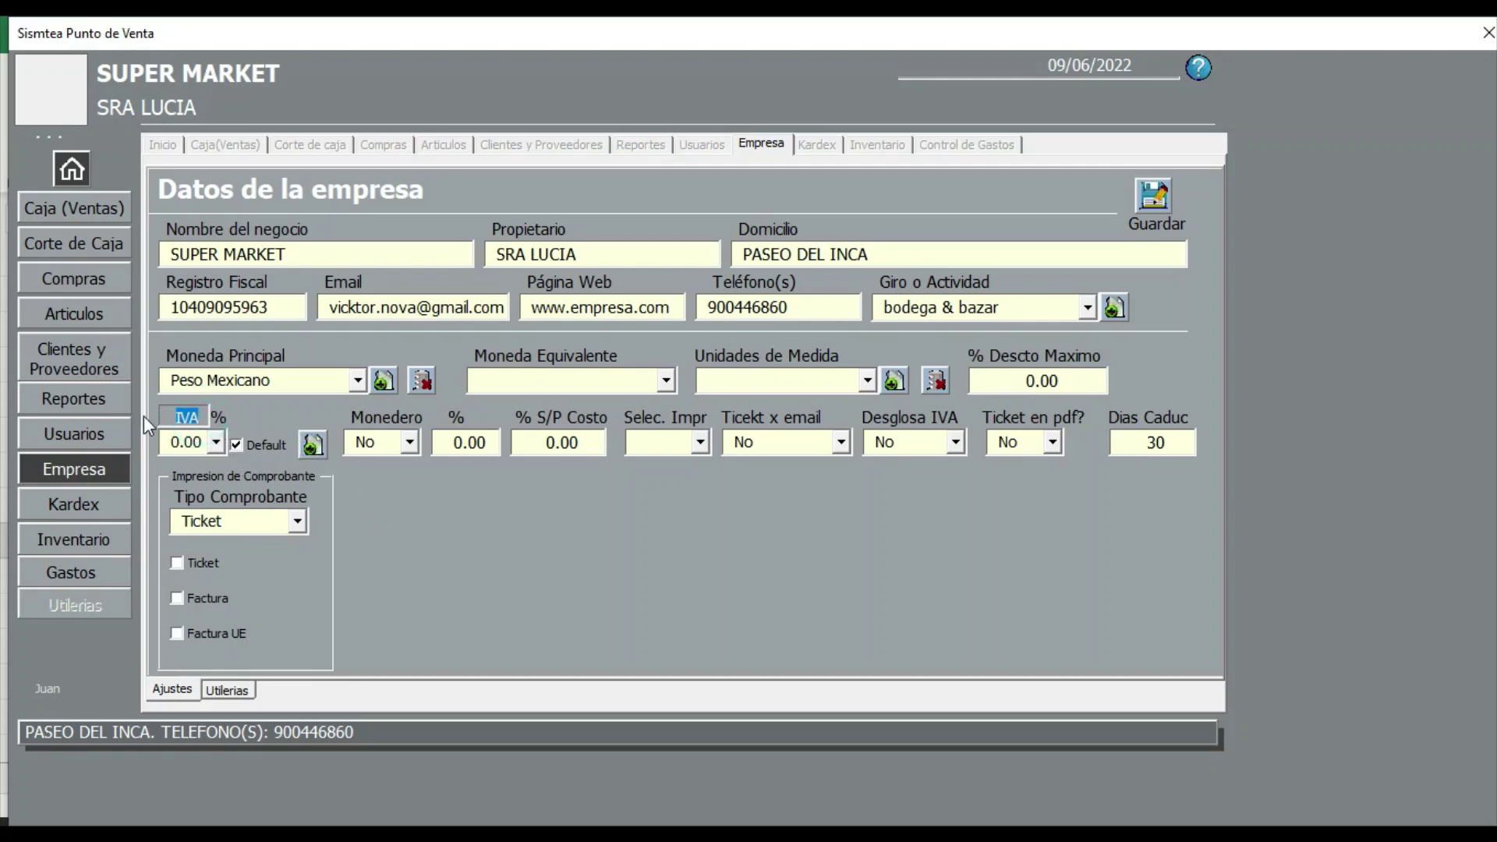
key(BackSpace)
text(IGV)
double_click(188, 418)
click(1160, 198)
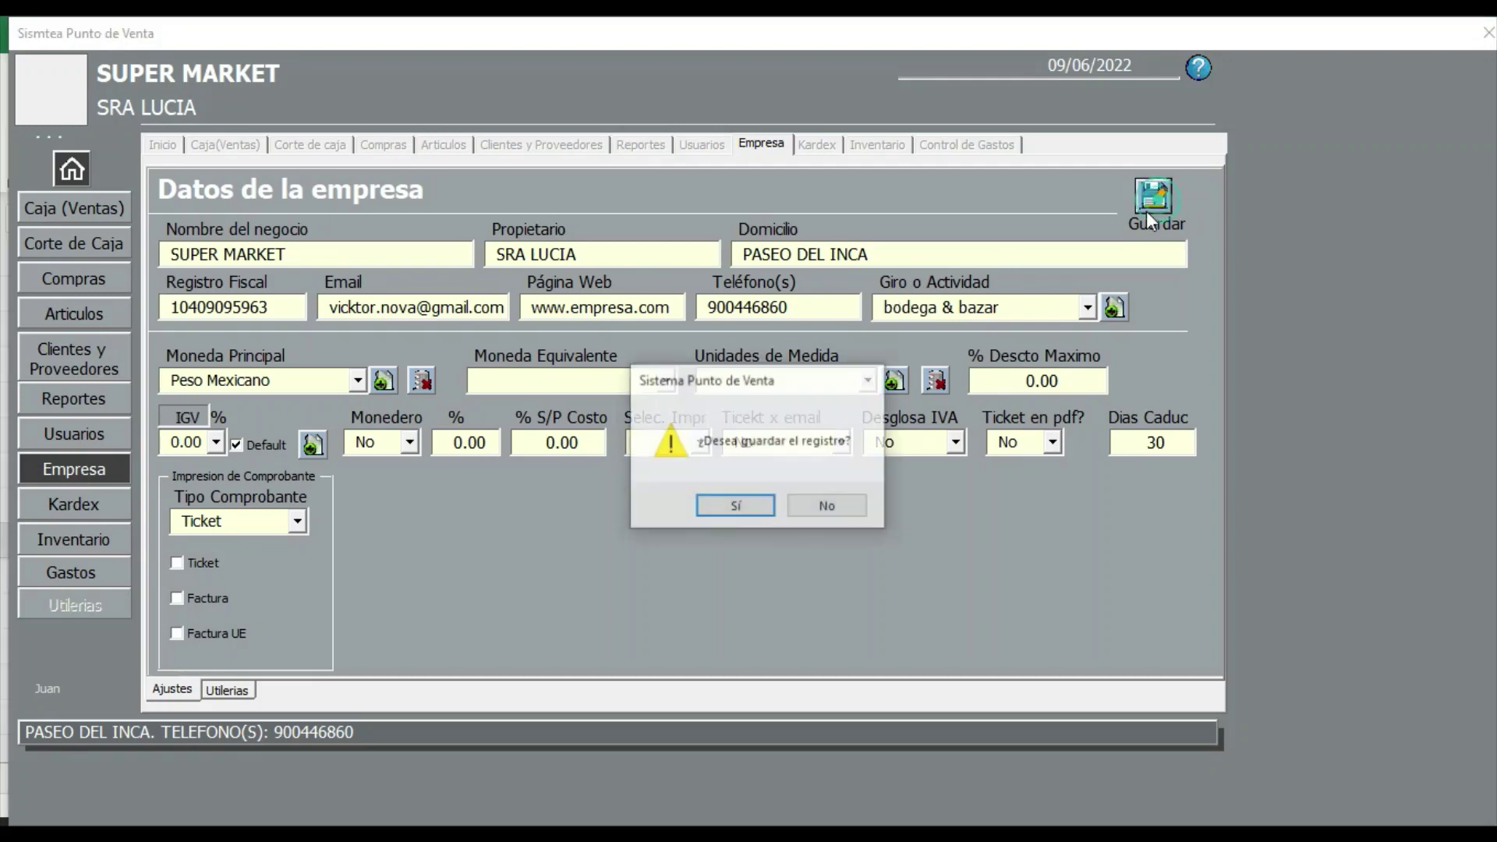
click(761, 507)
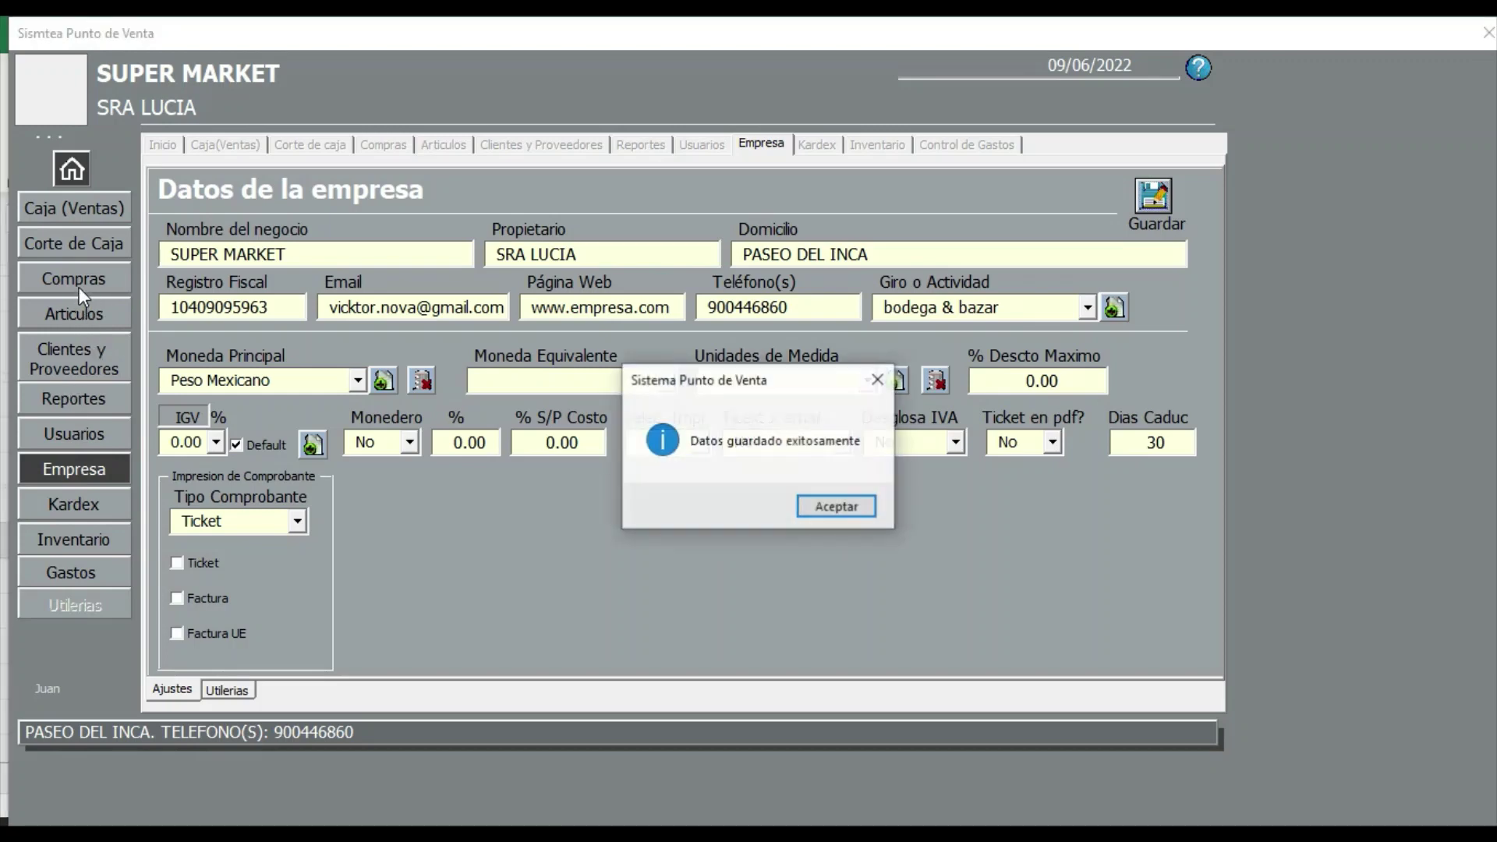
click(837, 507)
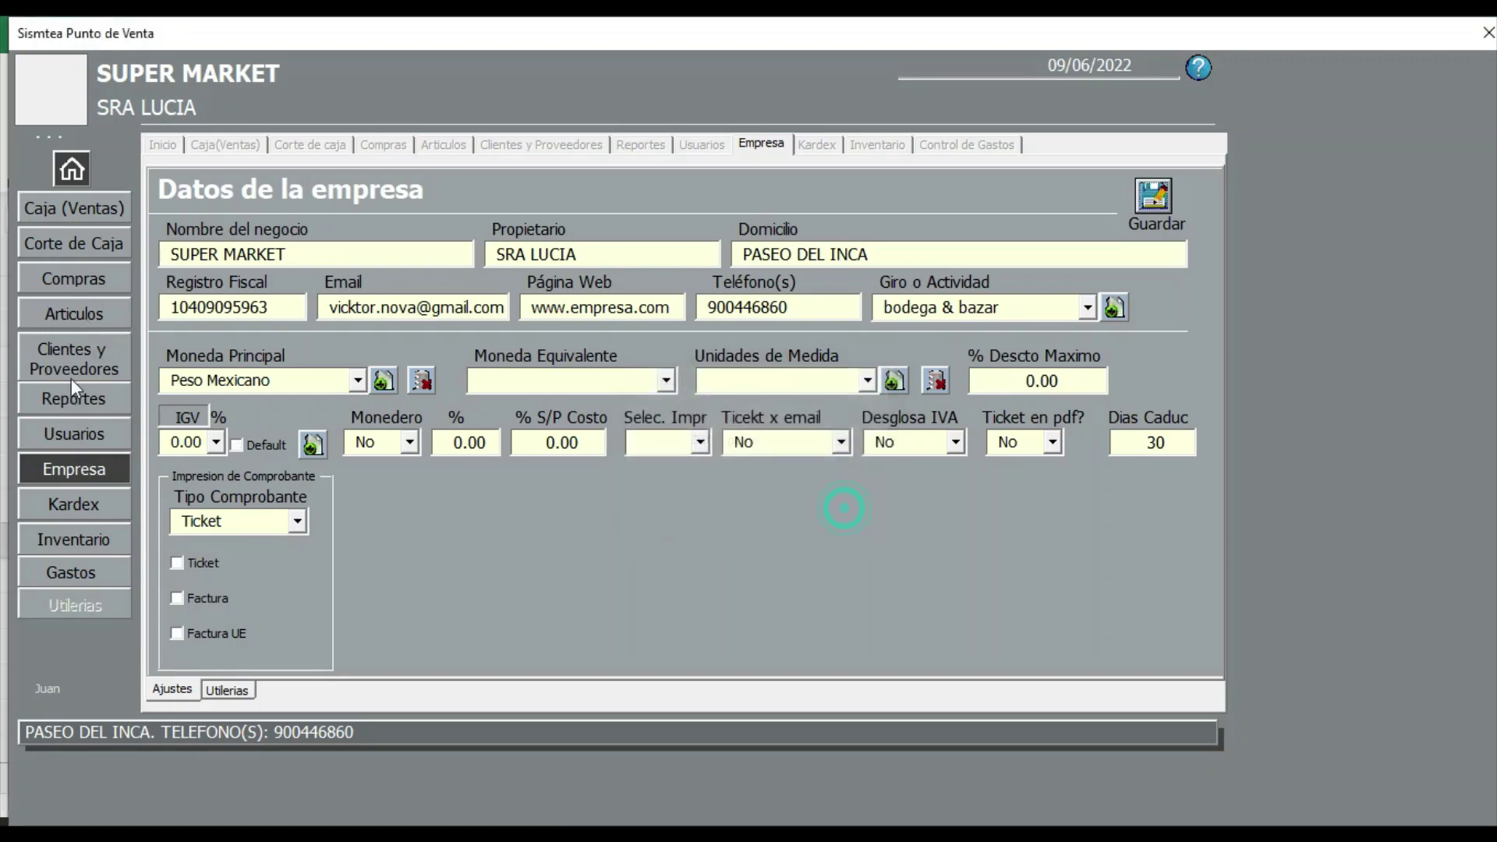
Check the tax label on the Articulos and Compras screens.
click(77, 312)
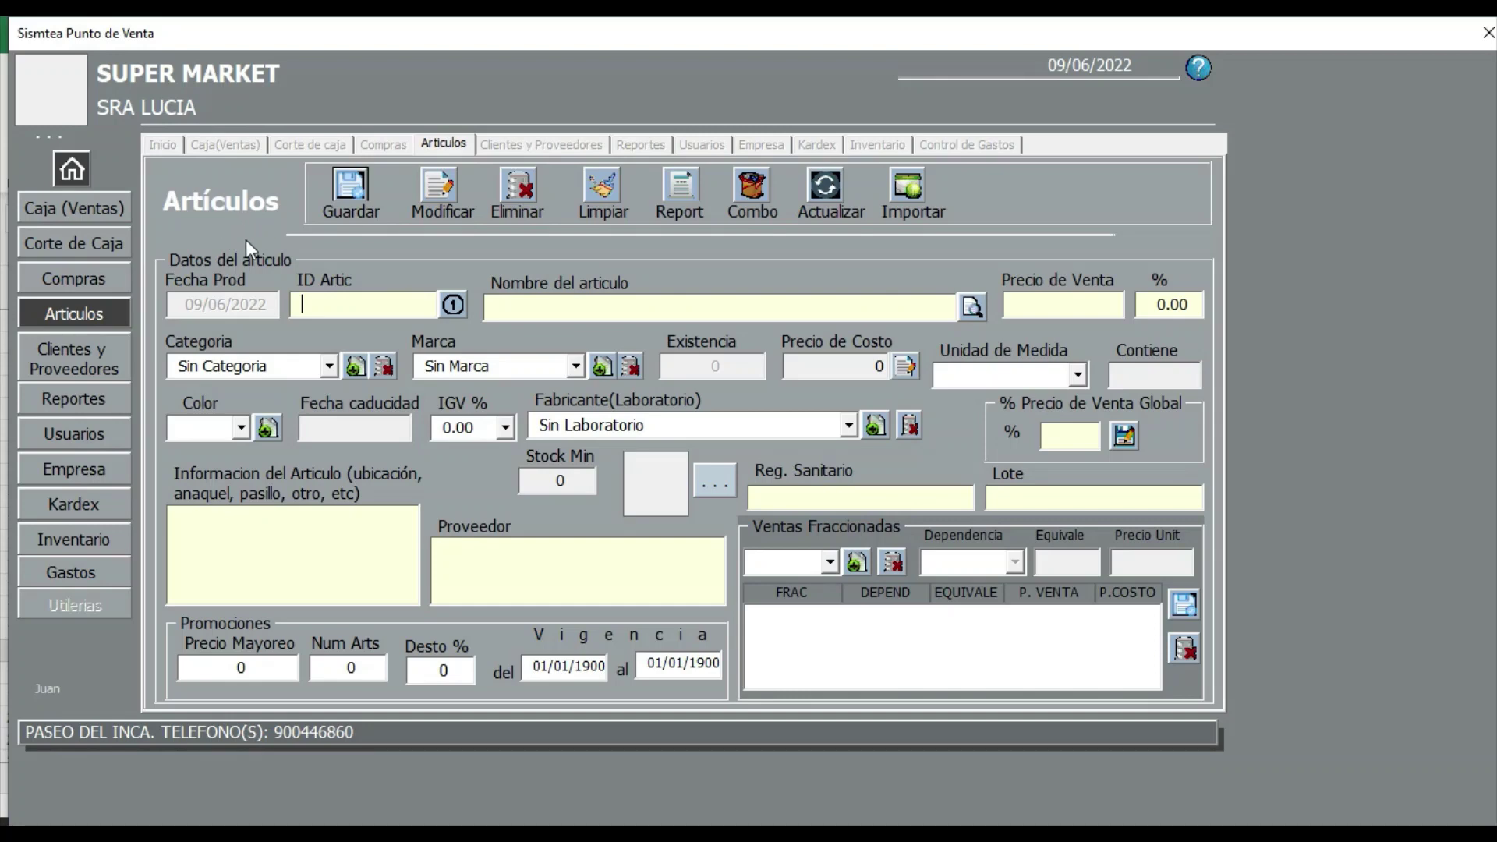
click(75, 277)
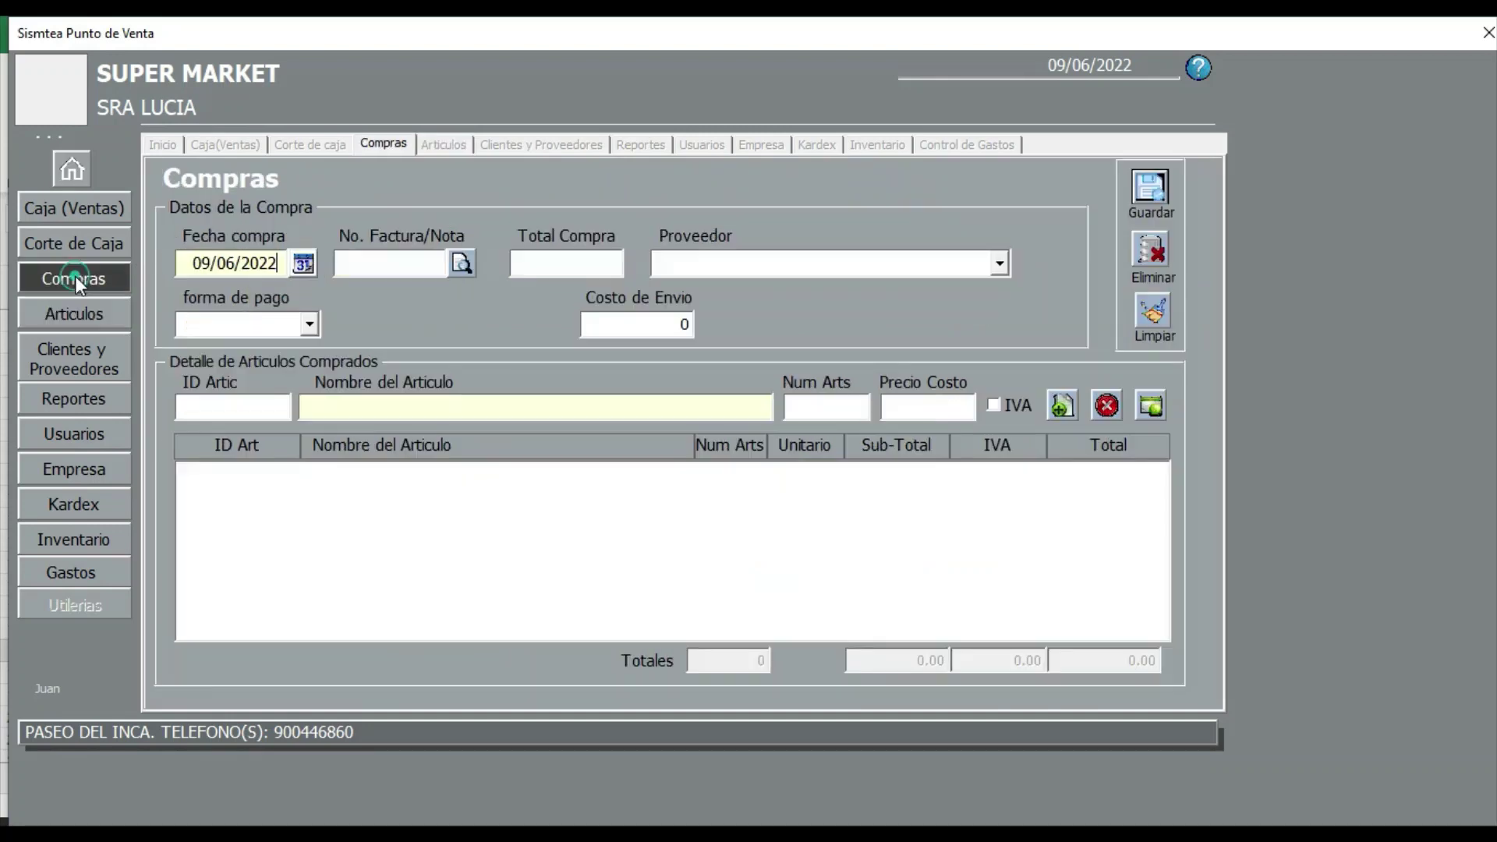
click(1014, 407)
Look at the Desglosa IGV options in the company data and check the tax labels on the Caja (Ventas) screen.
click(75, 471)
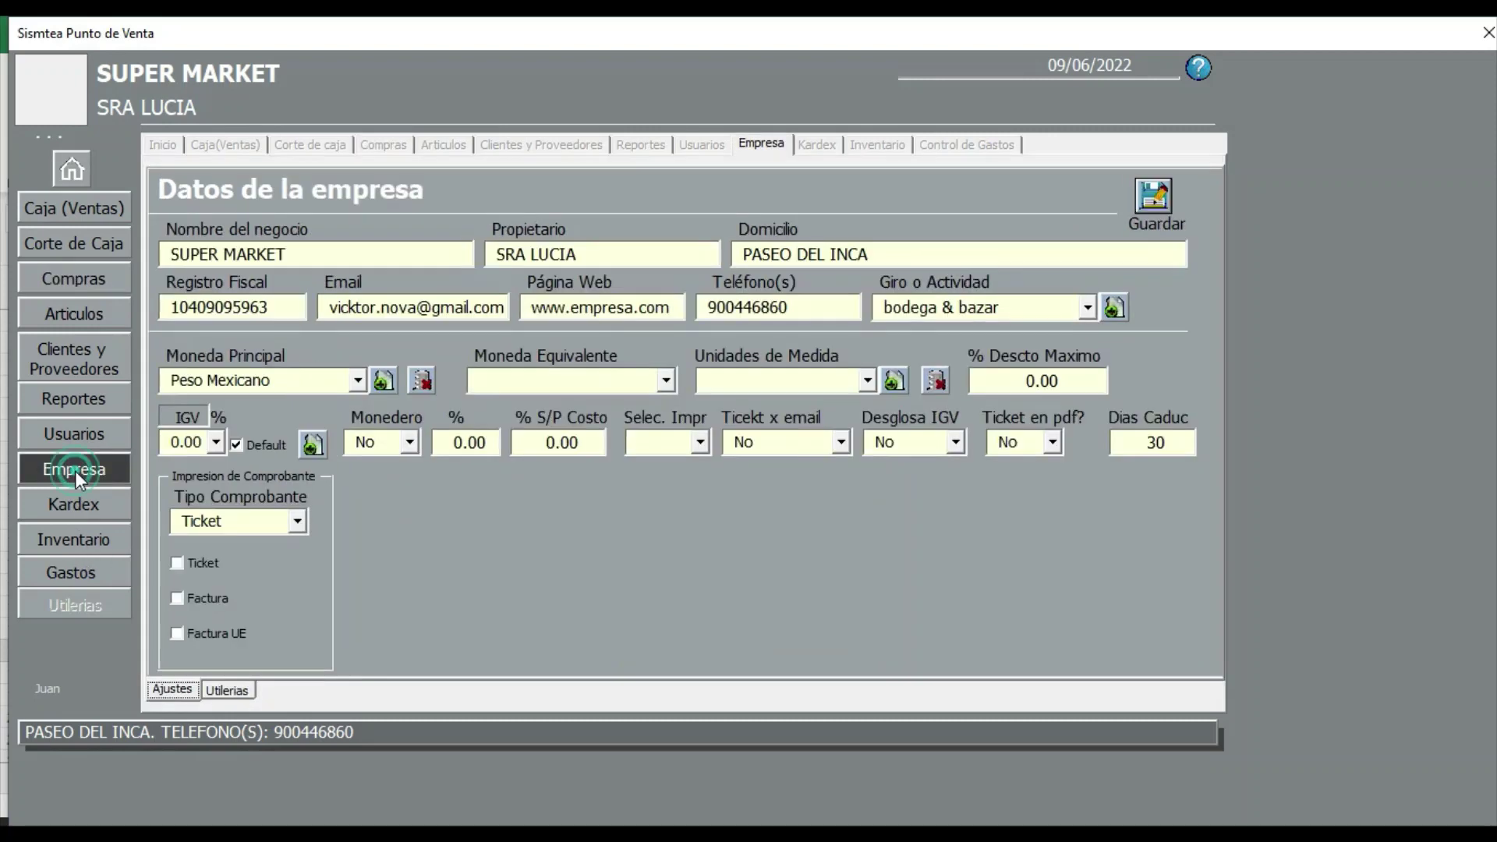
click(956, 443)
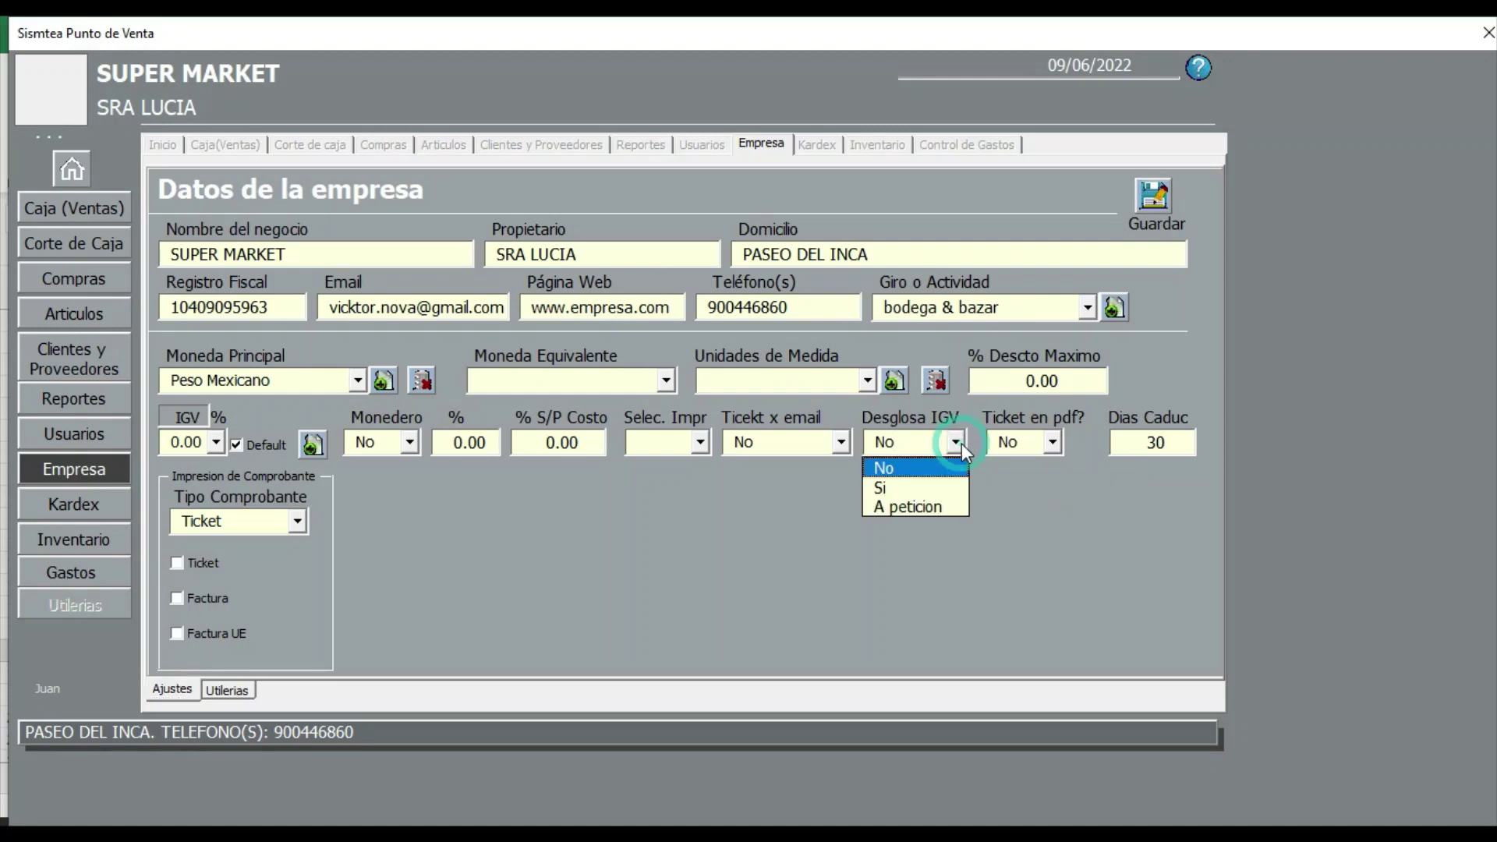
click(946, 418)
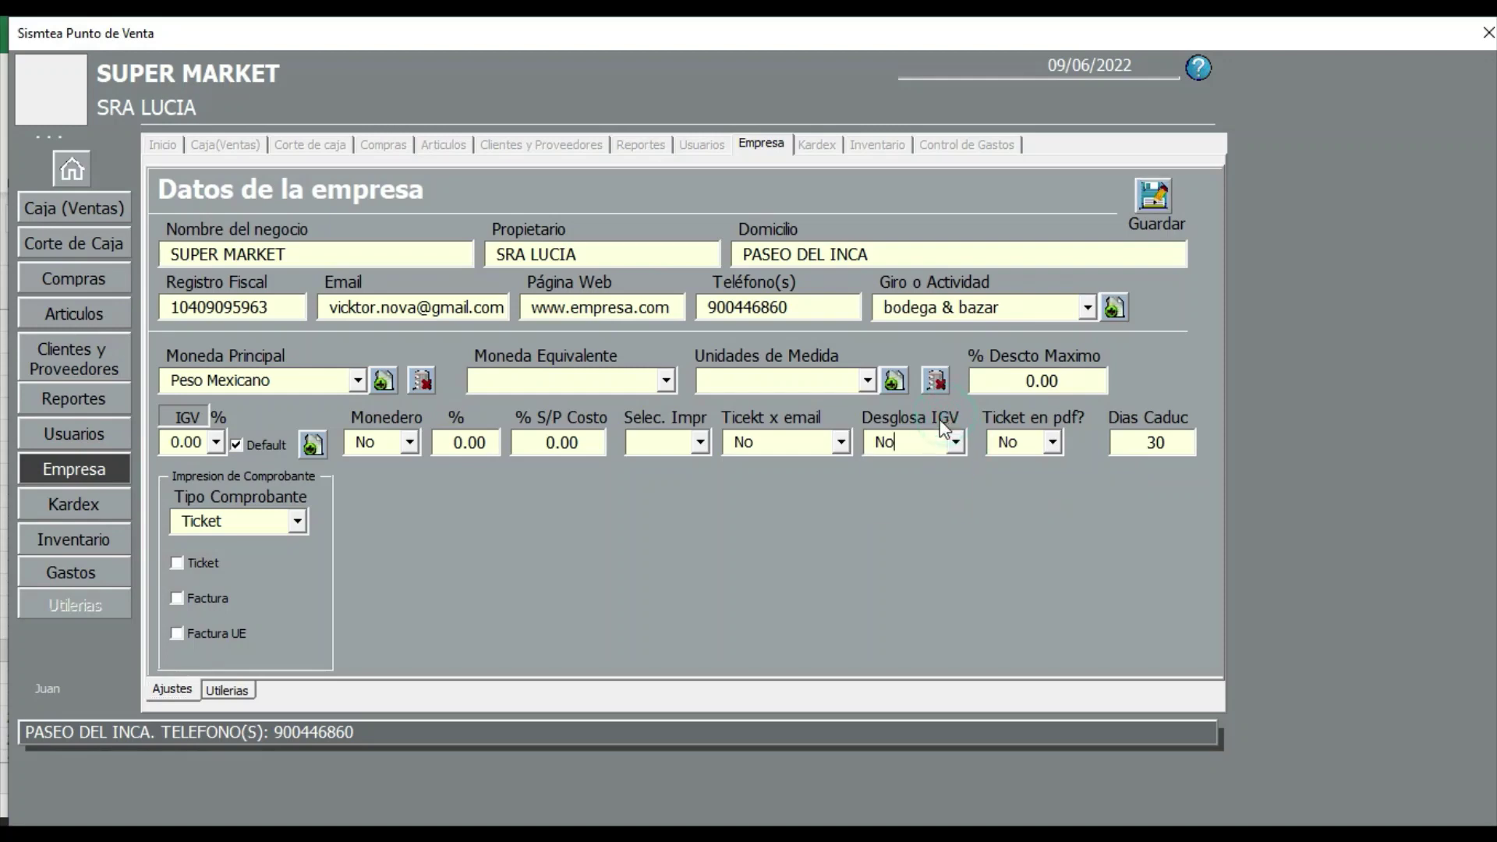
click(67, 212)
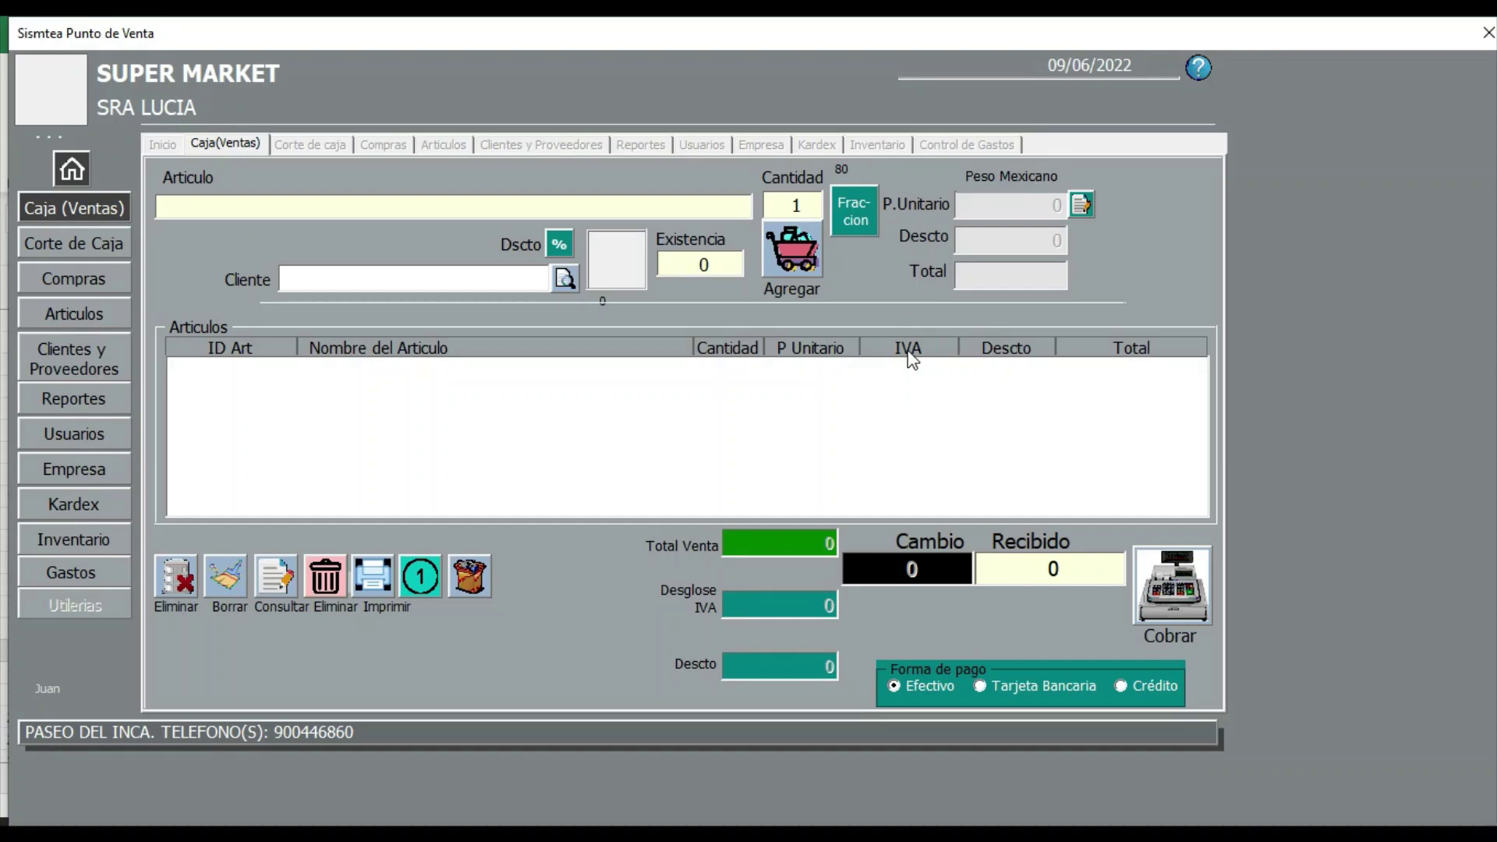
Rename the IGV tax label in the company data back to IVA and save the record.
click(82, 463)
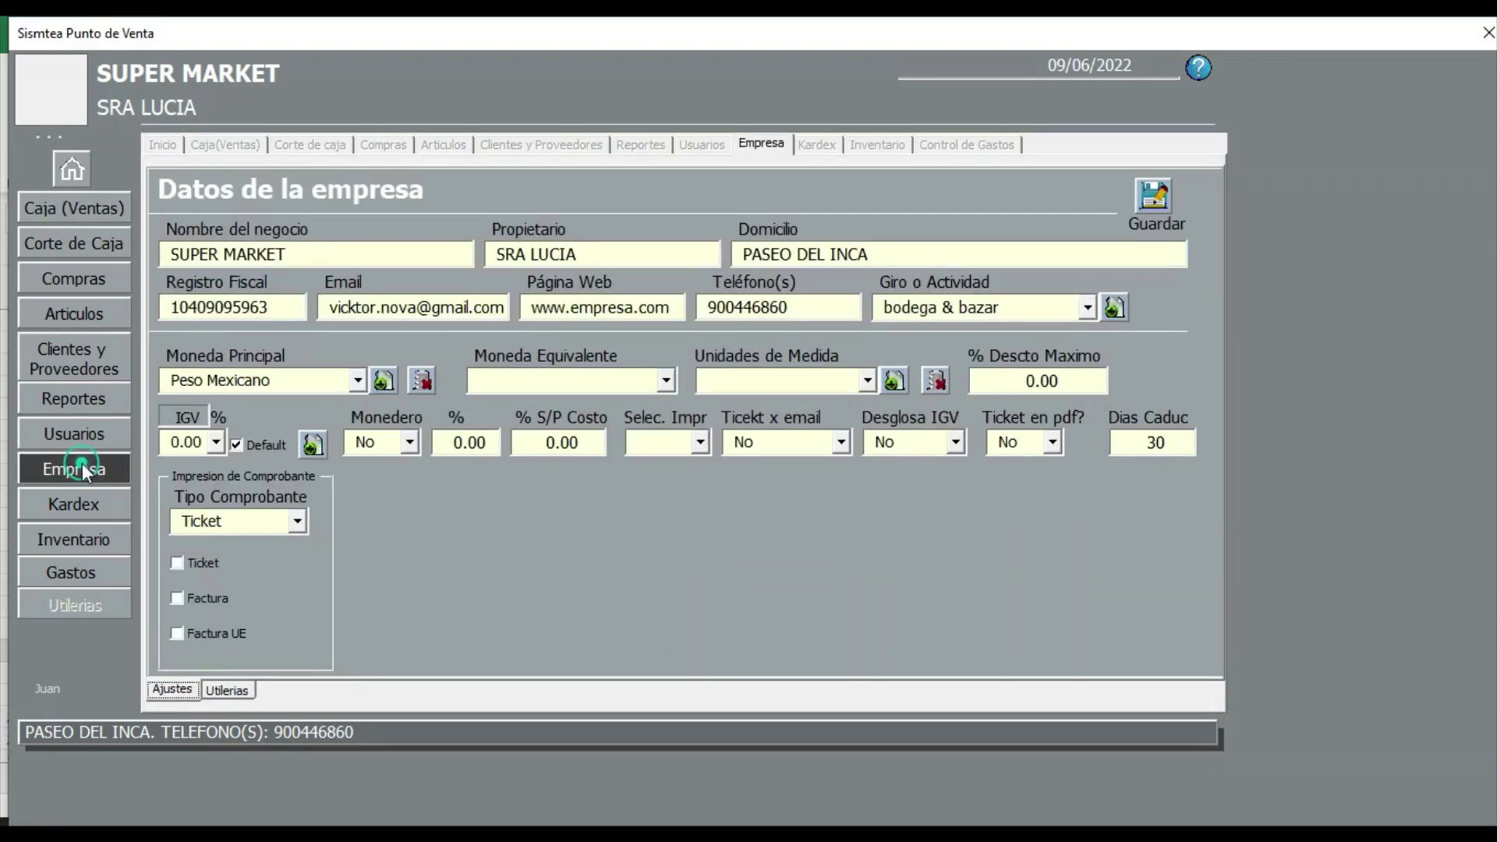
double_click(191, 418)
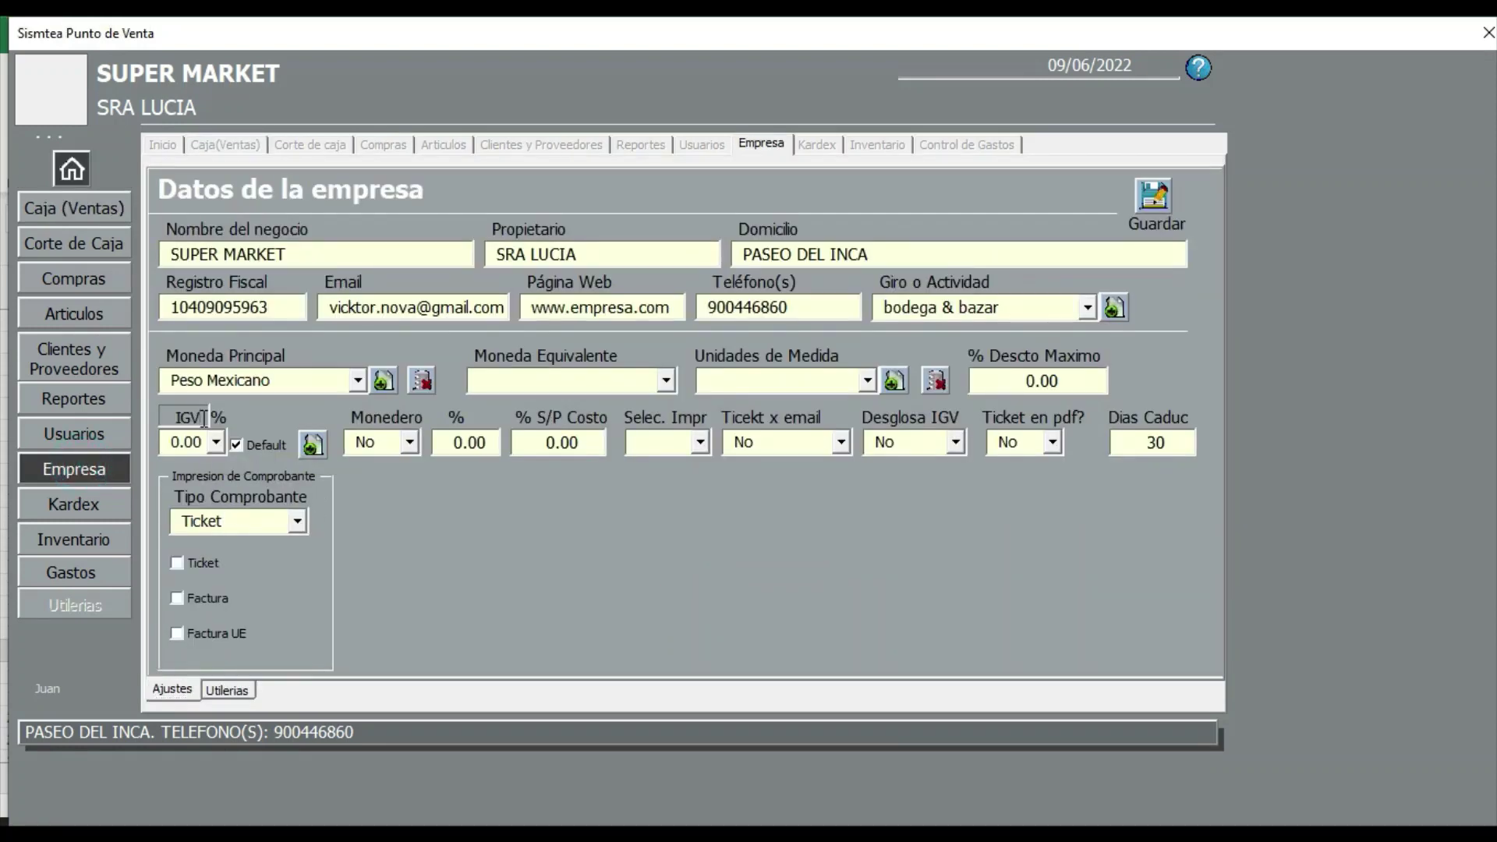
text(IVA)
click(1158, 202)
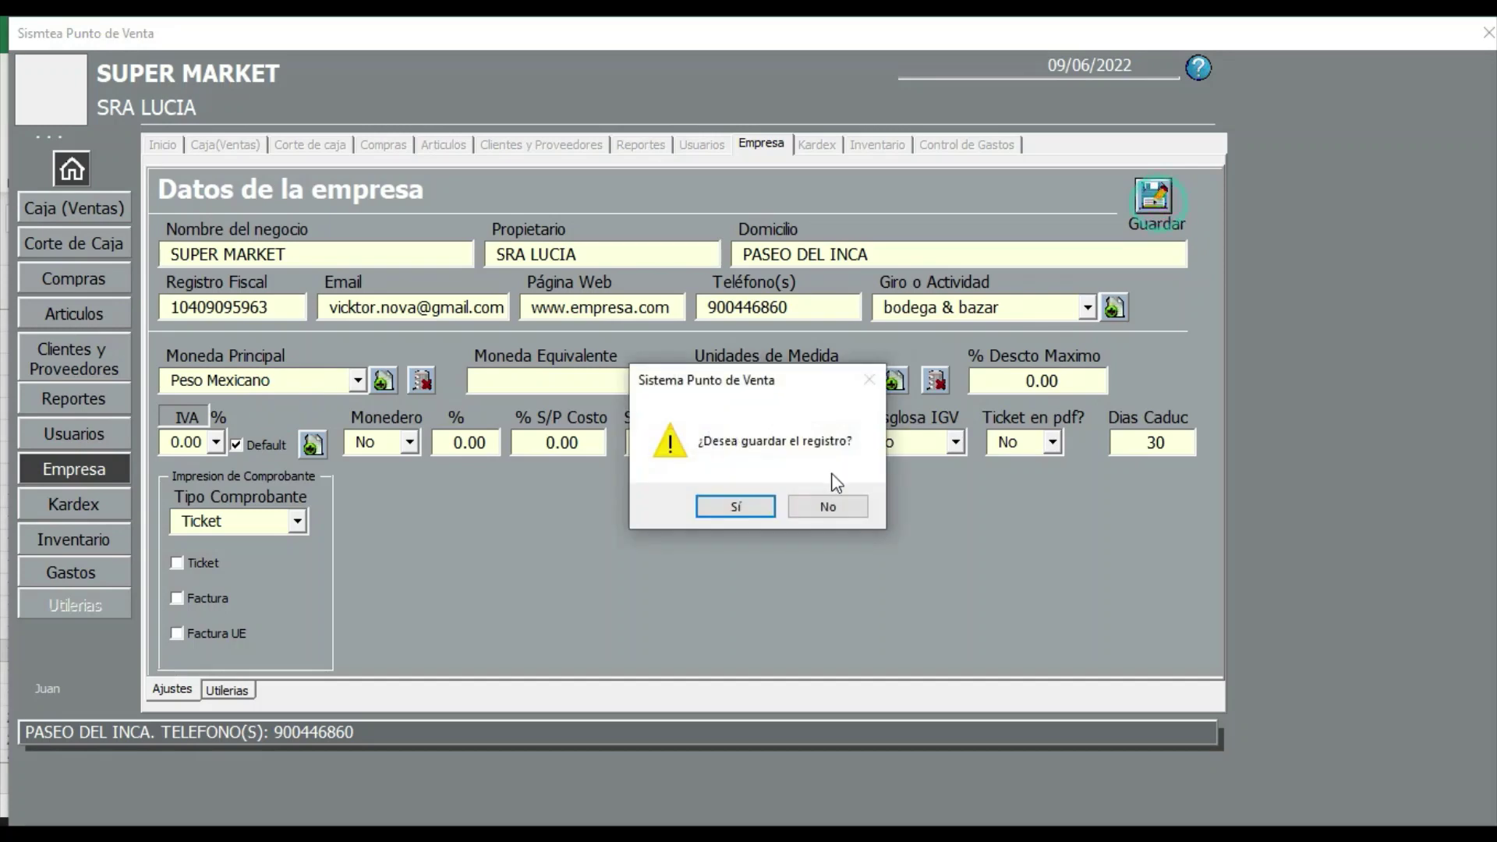
click(735, 507)
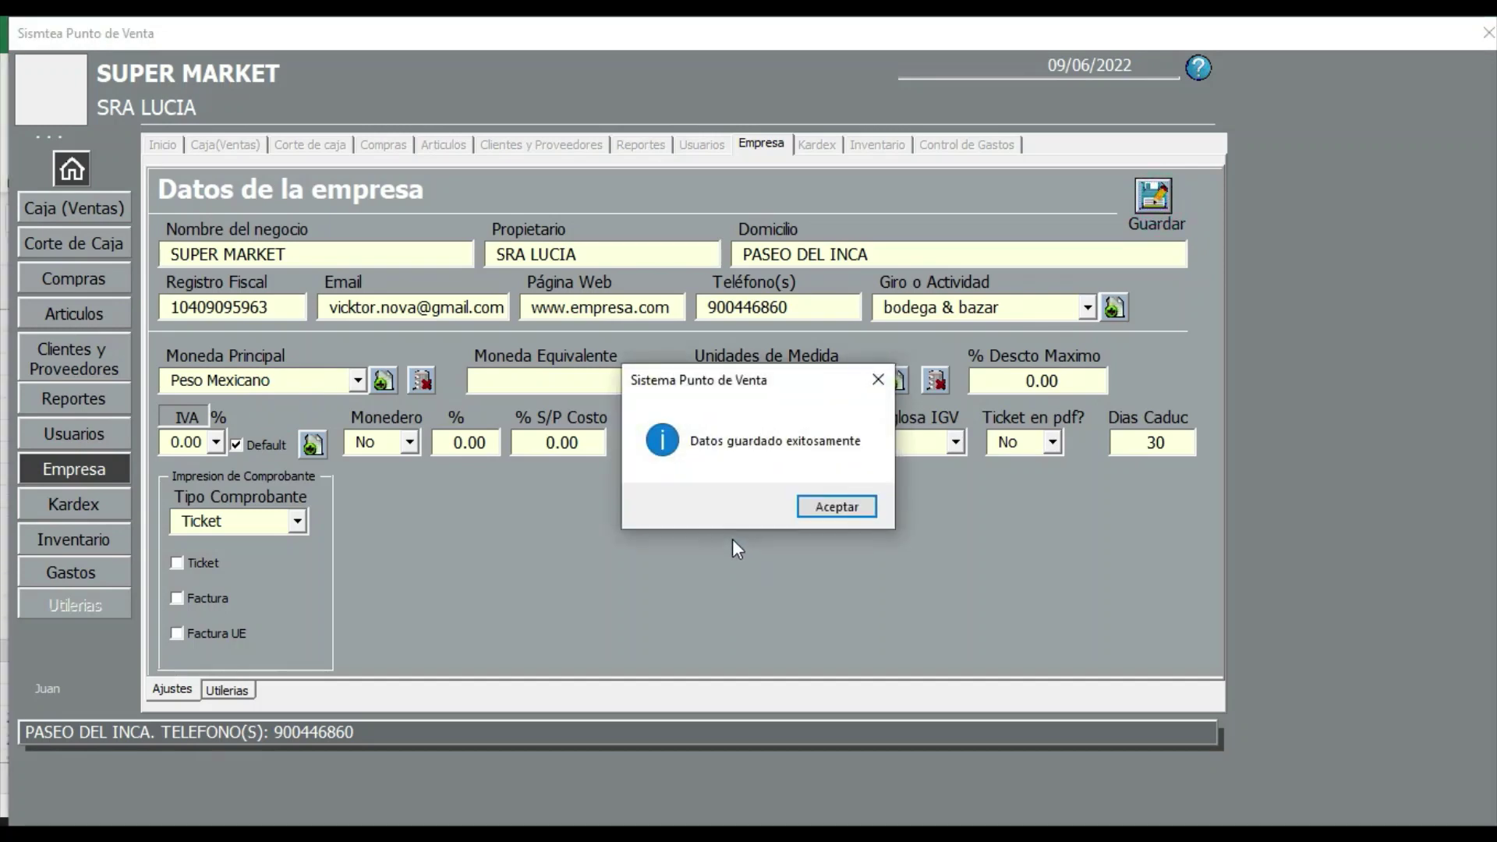
click(853, 508)
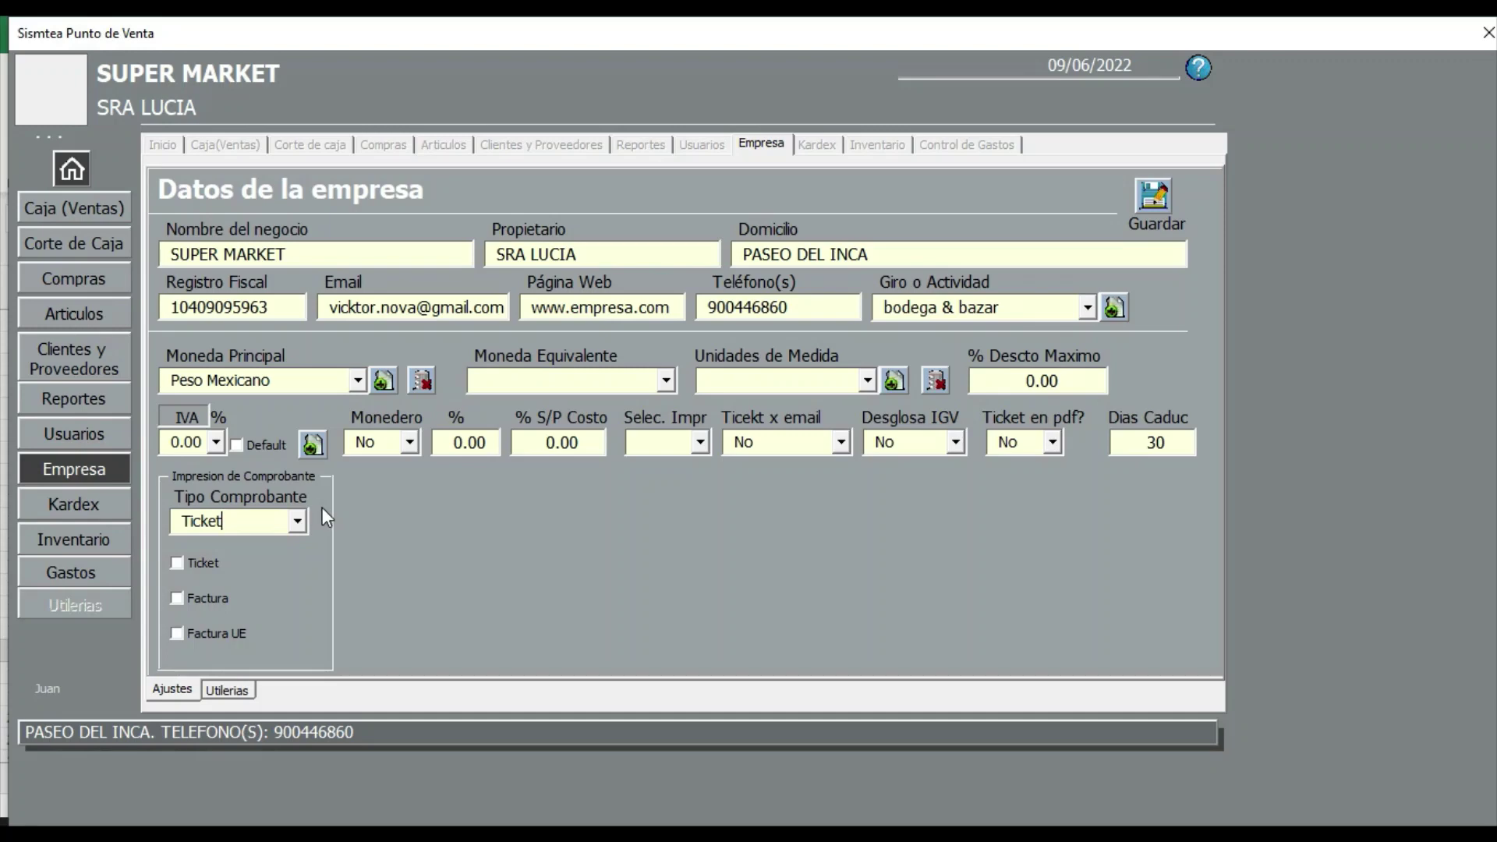
Enable the Ticket, Factura and Factura UE options under Impresion de Comprobante in the company data.
click(202, 568)
click(205, 563)
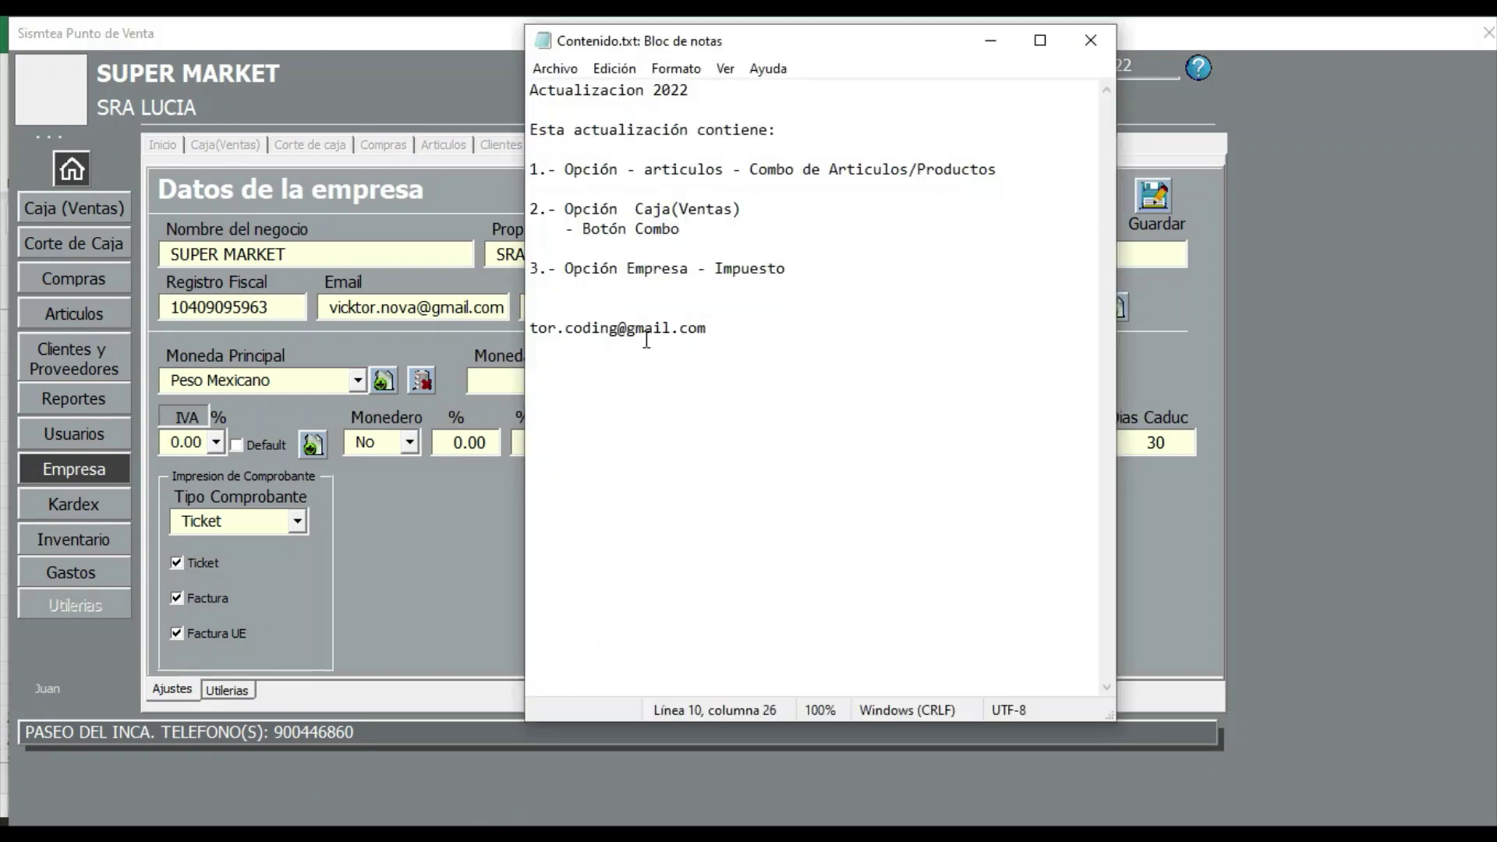
Review the update list in the Contenido.txt notes alongside the Articulos screen and highlight the contact e-mail.
click(629, 309)
click(91, 314)
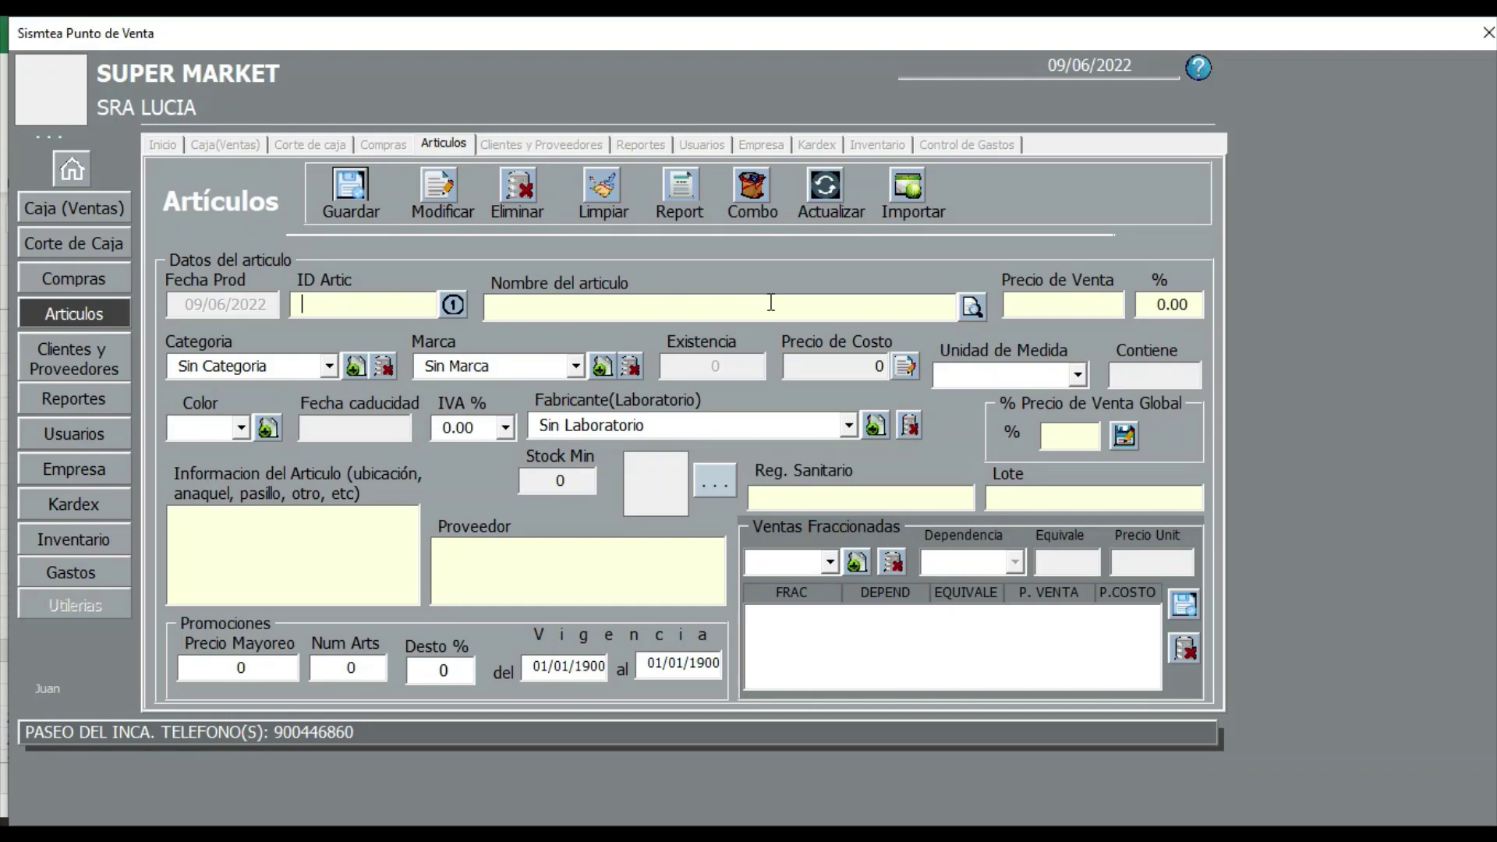
click(499, 835)
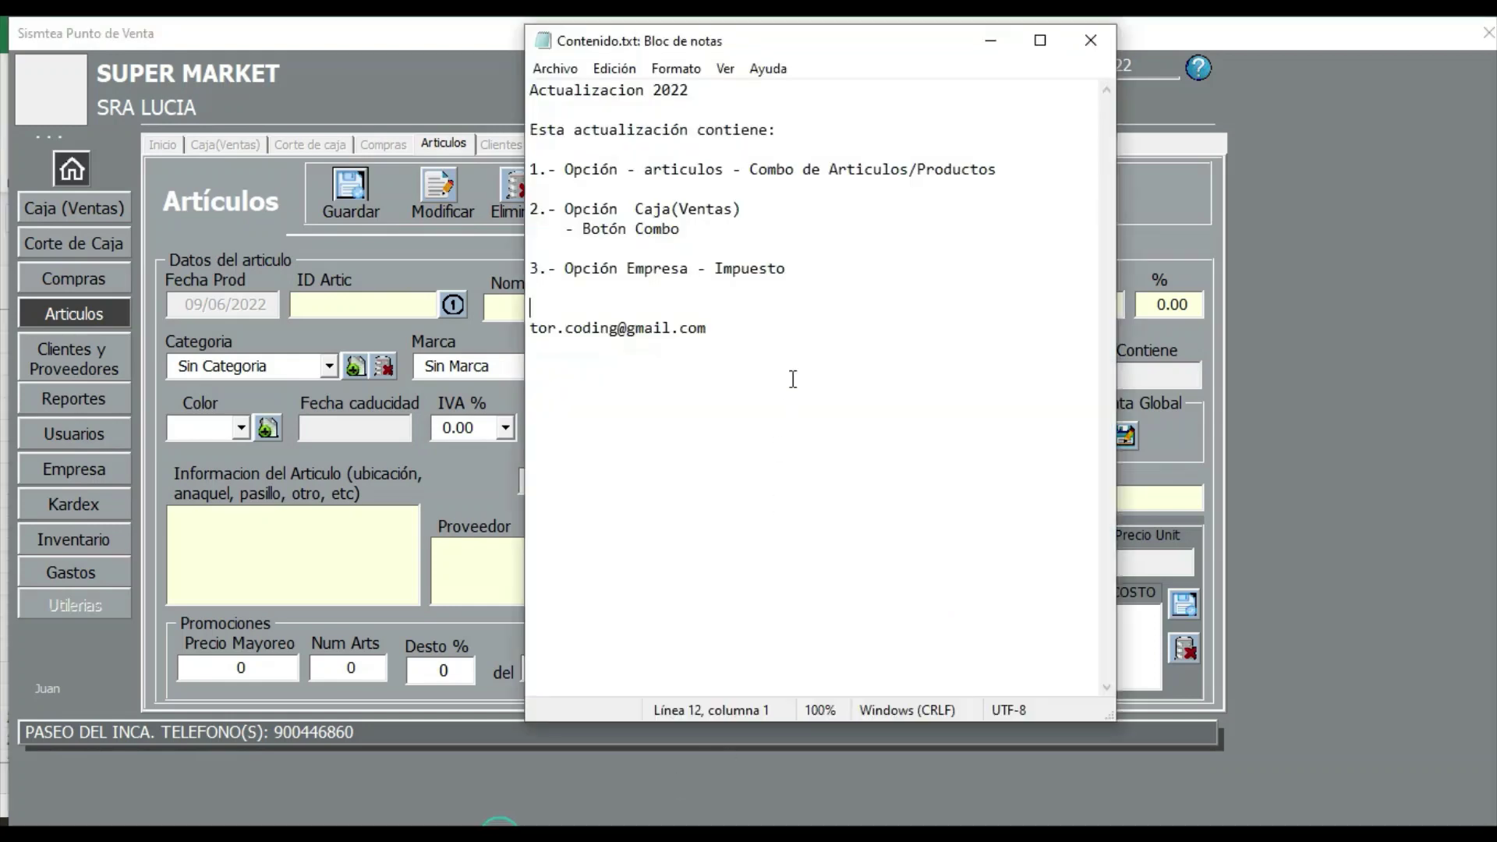
drag(717, 326, 507, 329)
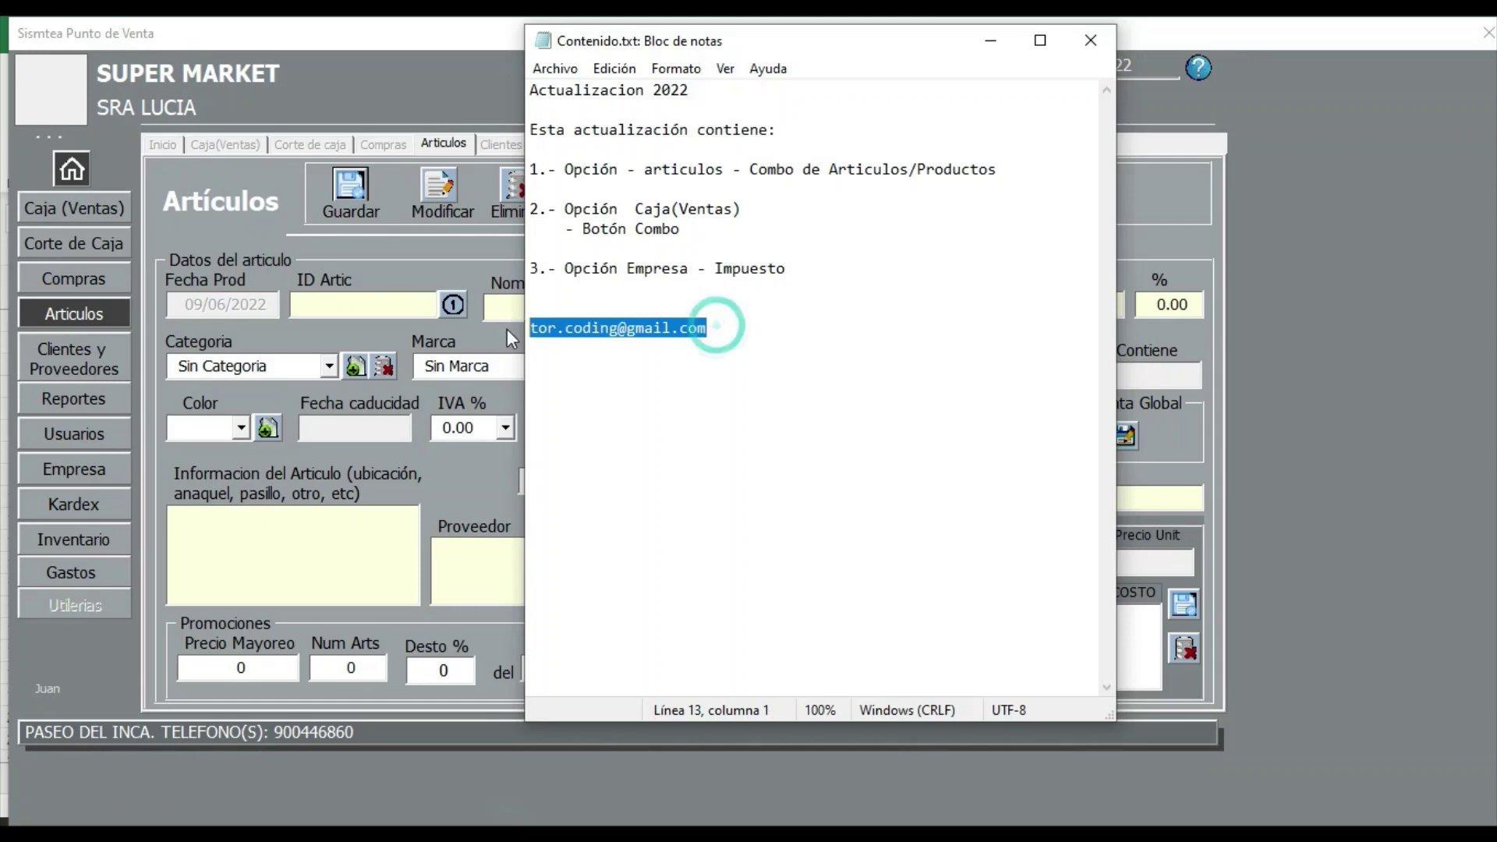
click(702, 305)
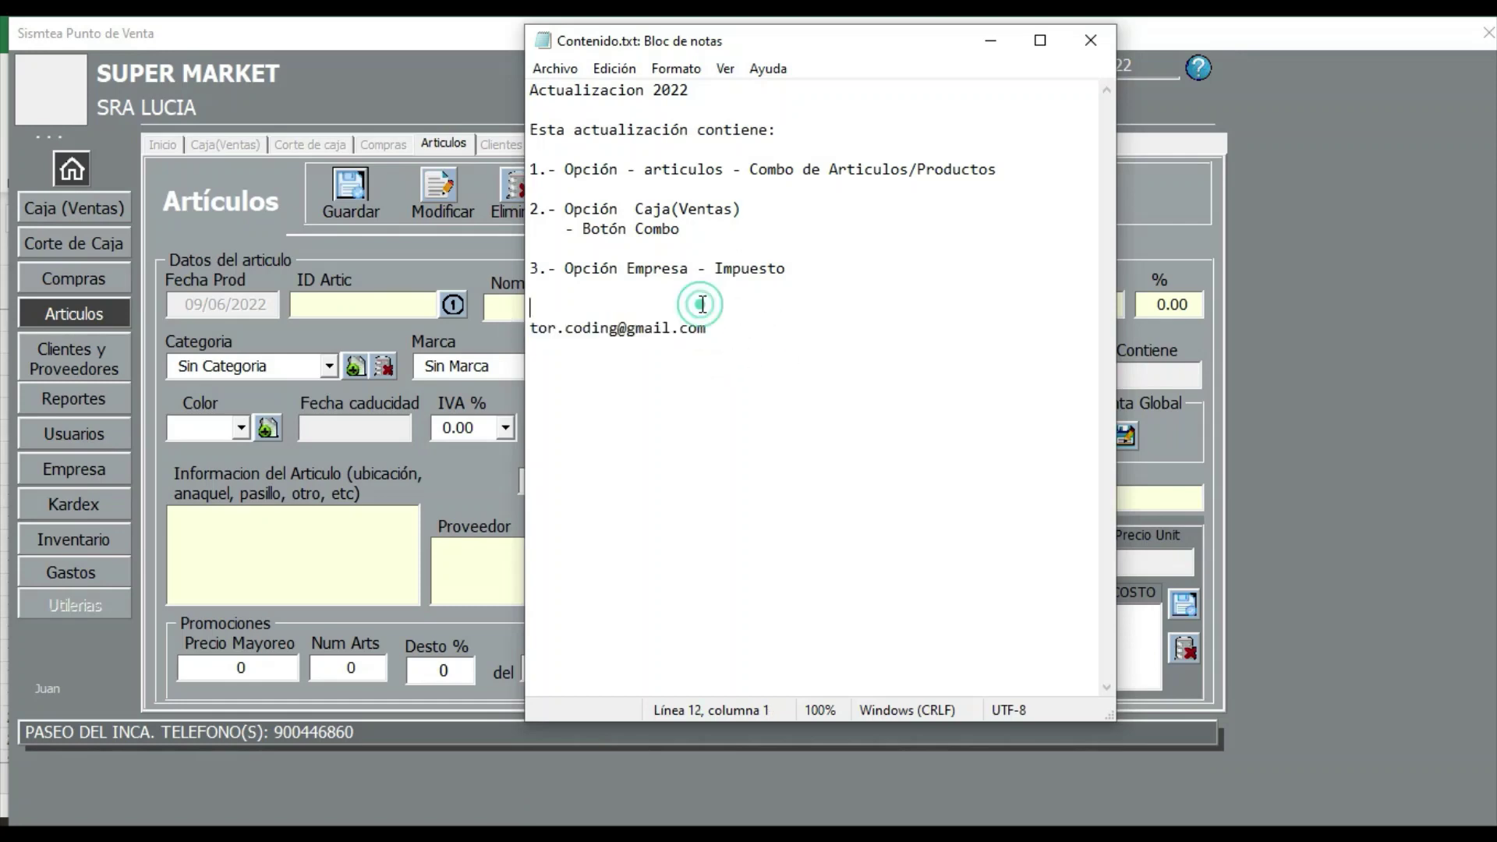